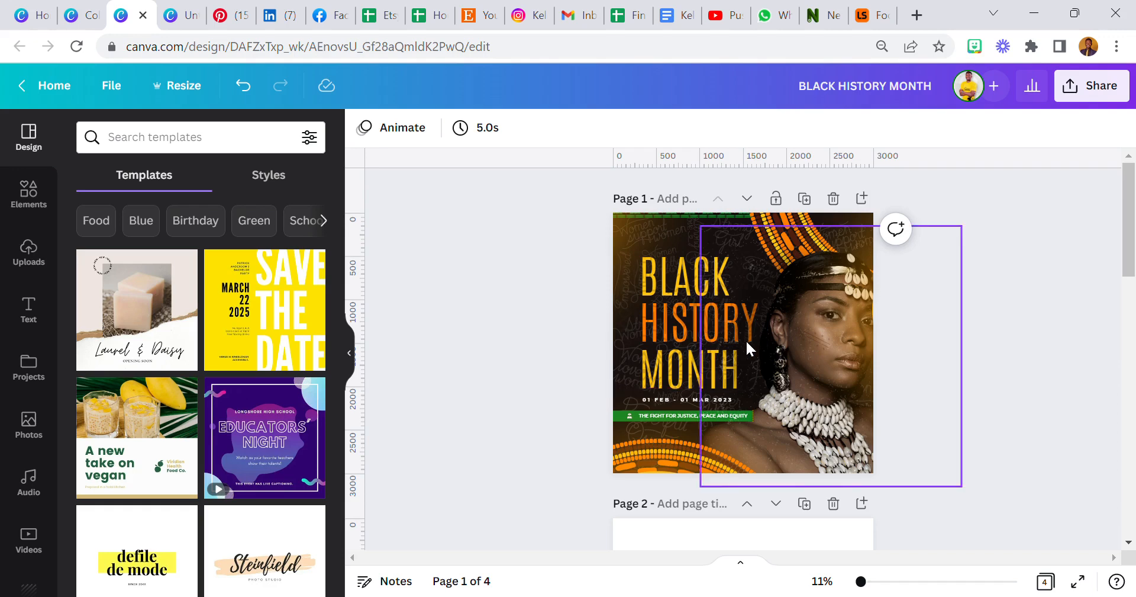
Set the blank page 2 background to the near-black brown document color.
{"action": "scroll", "coordinate": [745, 339], "scroll_direction": "down", "scroll_amount": 3}
{"action": "scroll", "coordinate": [692, 371], "scroll_direction": "down", "scroll_amount": 2}
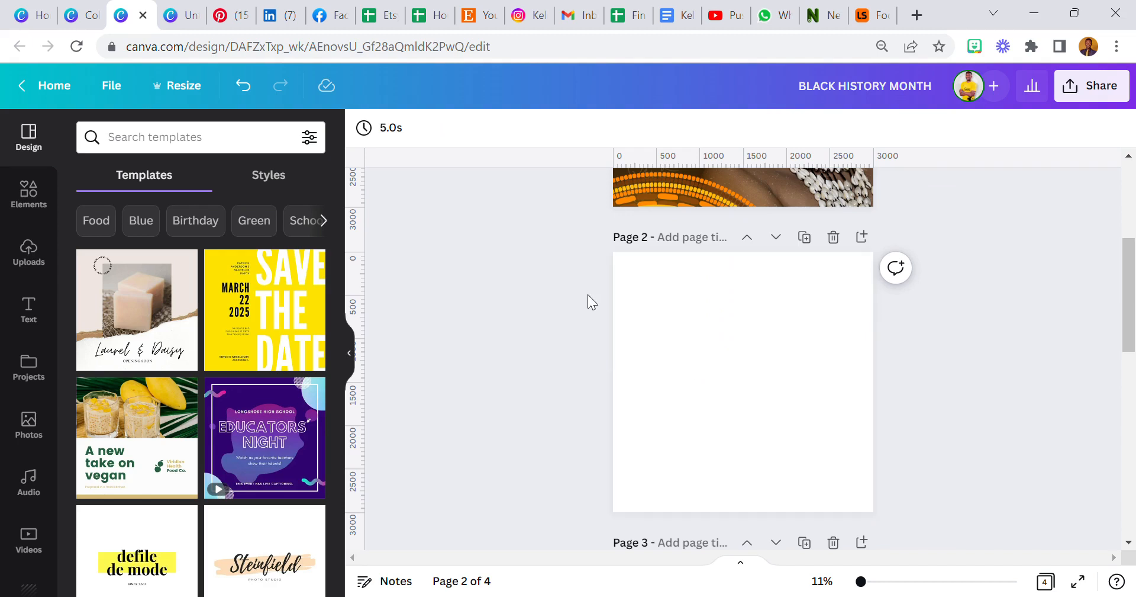
{"action": "left_click", "coordinate": [702, 381]}
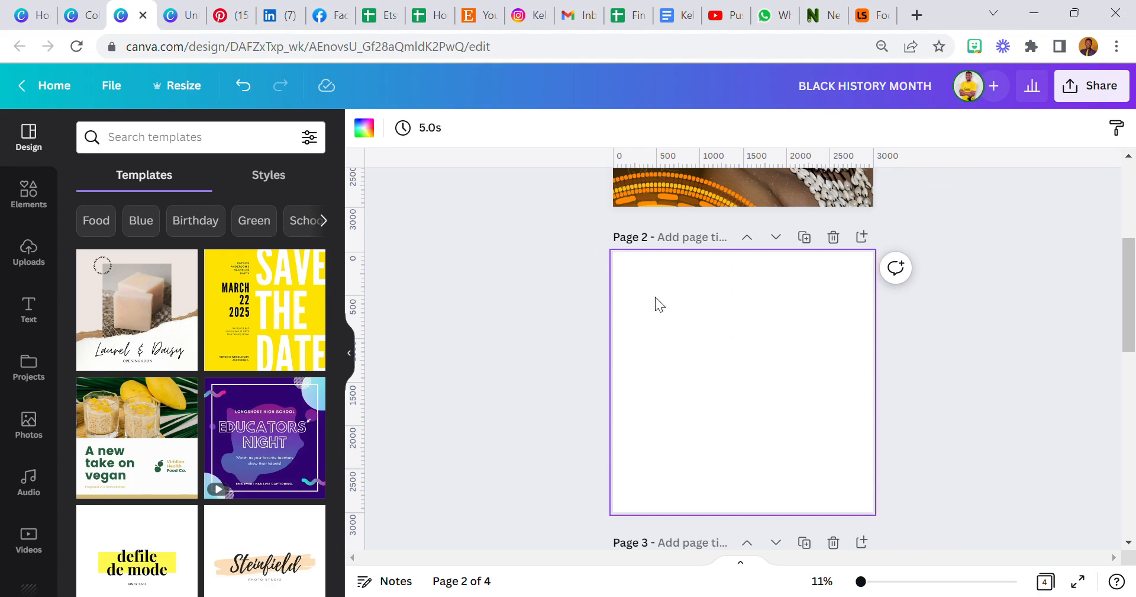
{"action": "left_click", "coordinate": [364, 127]}
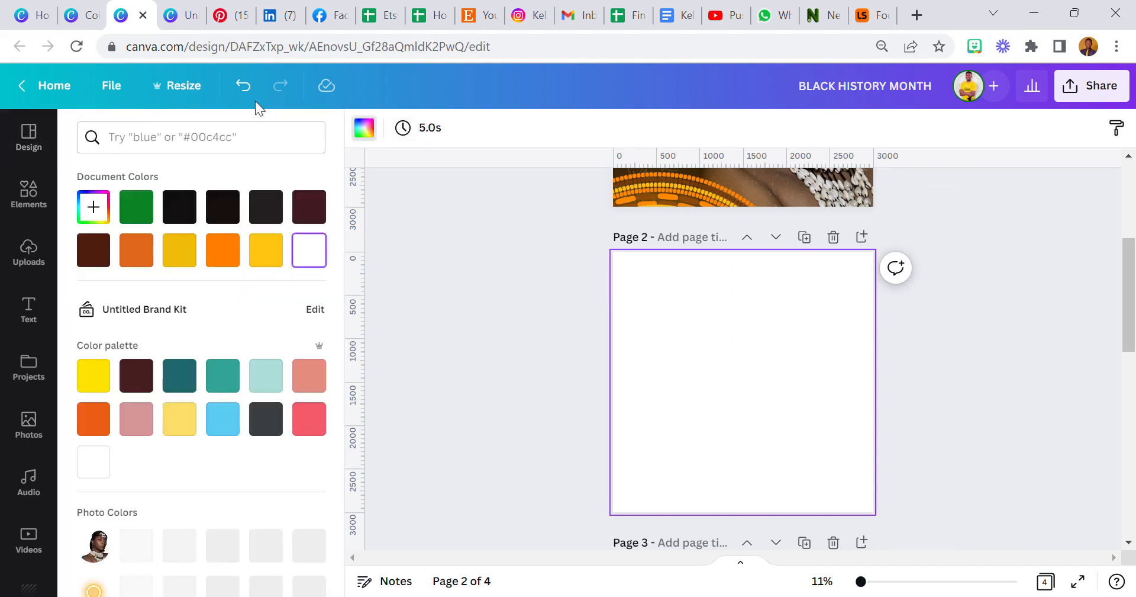
{"action": "left_click", "coordinate": [224, 207]}
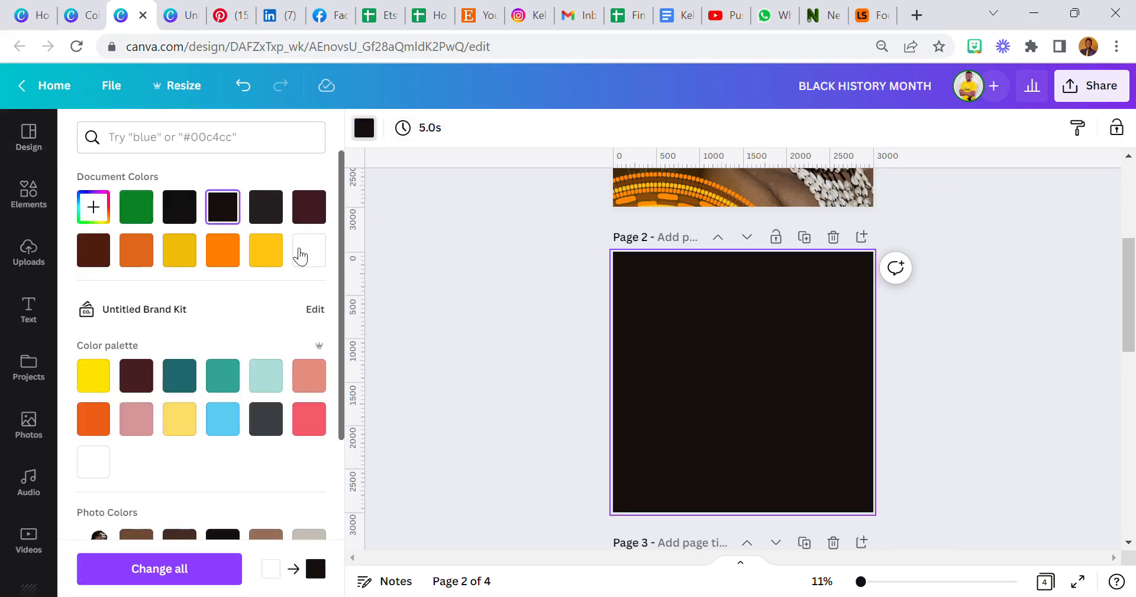
{"action": "left_click", "coordinate": [581, 401]}
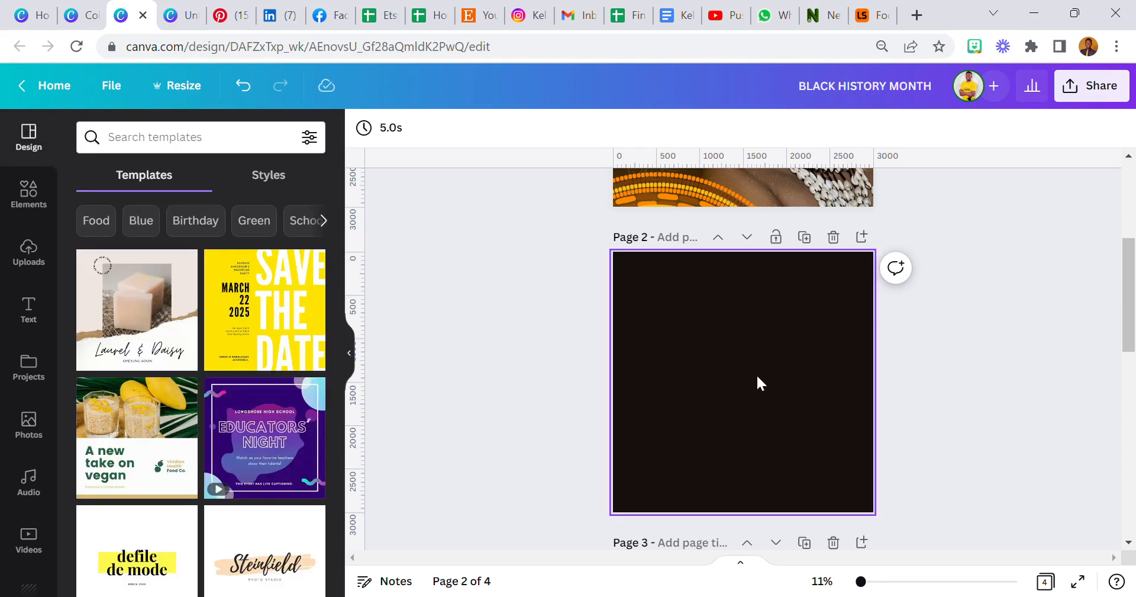
Switch to the Colorful design and copy all the white women-empowerment lettering on its page 2.
{"action": "left_click", "coordinate": [83, 21]}
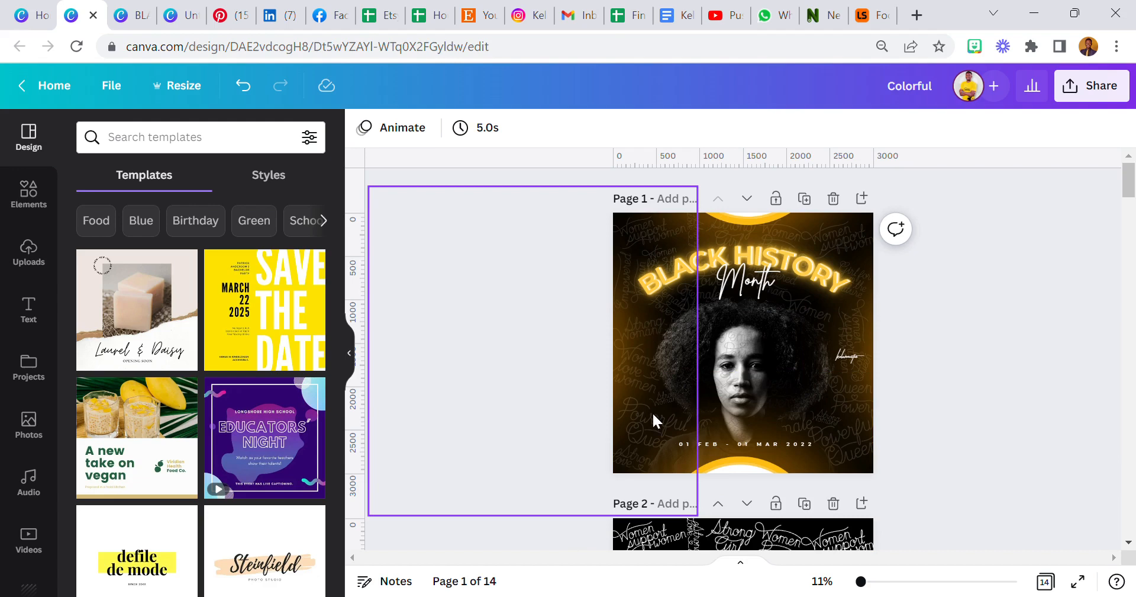
{"action": "scroll", "coordinate": [659, 403], "scroll_direction": "down", "scroll_amount": 3}
{"action": "scroll", "coordinate": [732, 392], "scroll_direction": "down", "scroll_amount": 2}
{"action": "scroll", "coordinate": [730, 389], "scroll_direction": "up", "scroll_amount": 2}
{"action": "scroll", "coordinate": [712, 378], "scroll_direction": "down", "scroll_amount": 3}
{"action": "scroll", "coordinate": [707, 373], "scroll_direction": "up", "scroll_amount": 2}
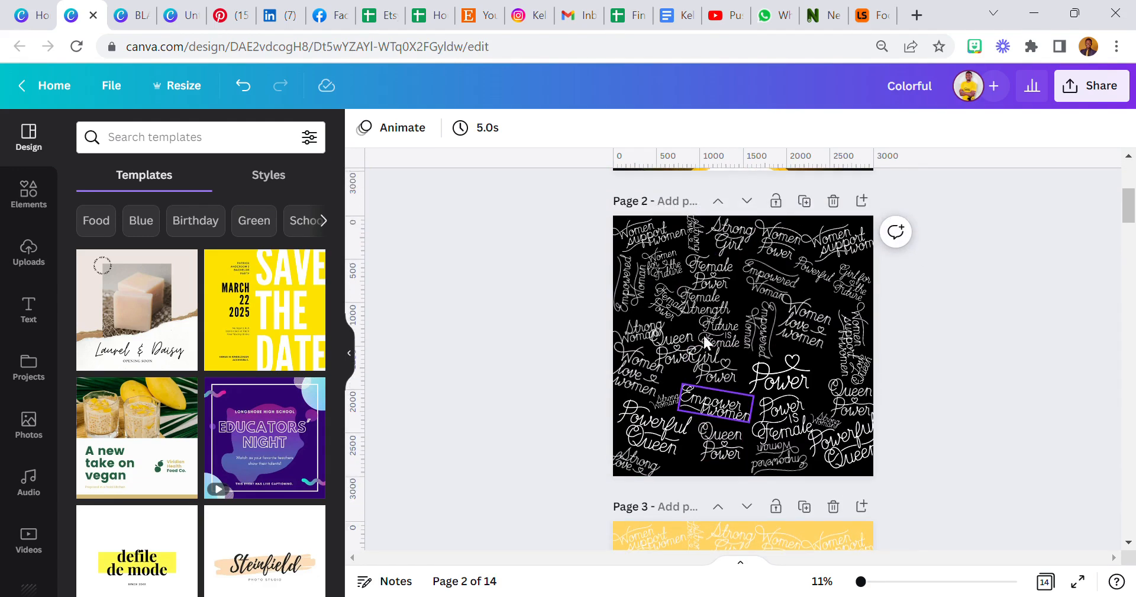
{"action": "left_click", "coordinate": [704, 333]}
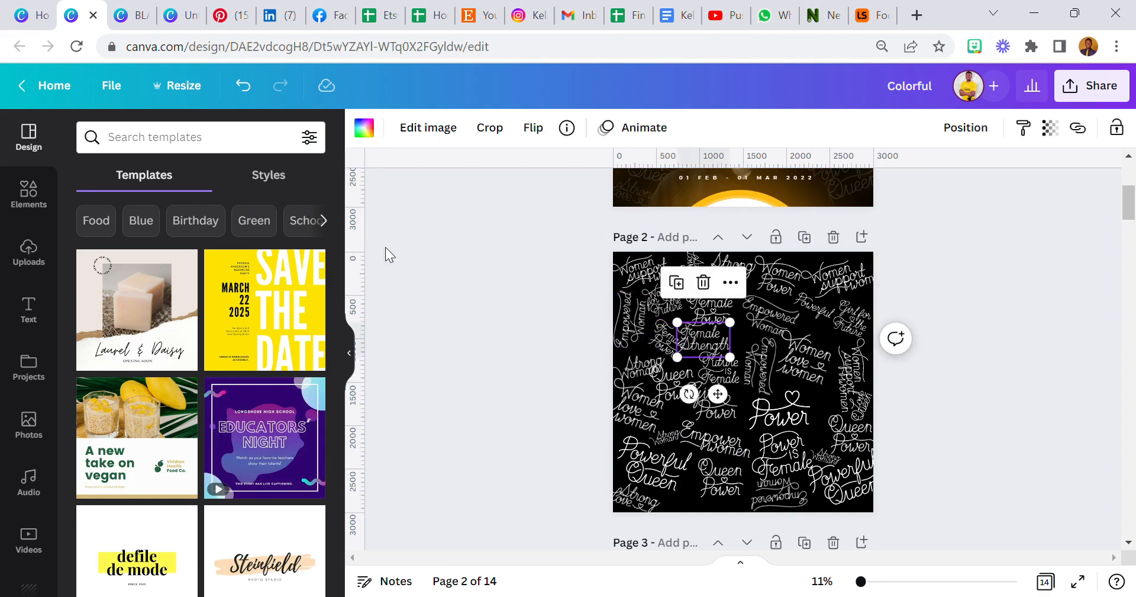
{"action": "left_click", "coordinate": [796, 409]}
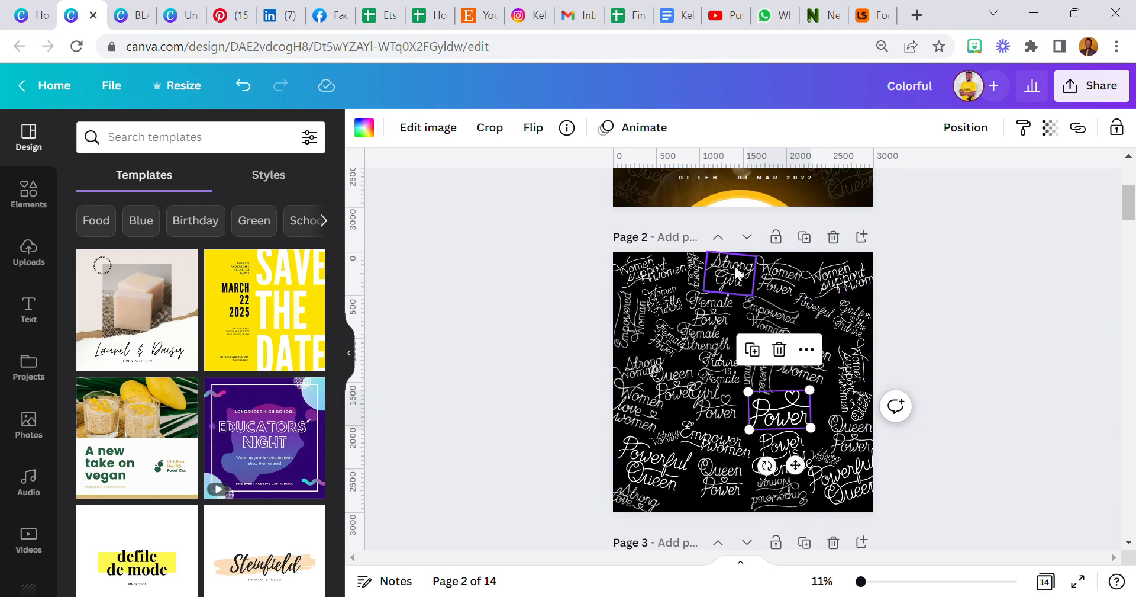
{"action": "left_click", "coordinate": [690, 504]}
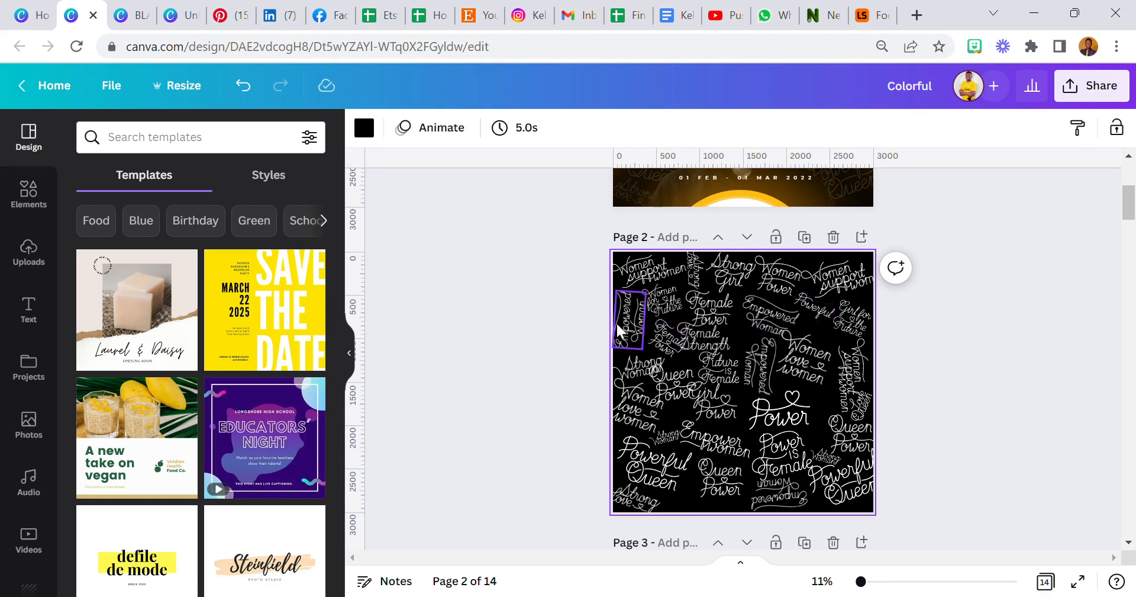
{"action": "left_click_drag", "start_coordinate": [588, 253], "coordinate": [925, 521]}
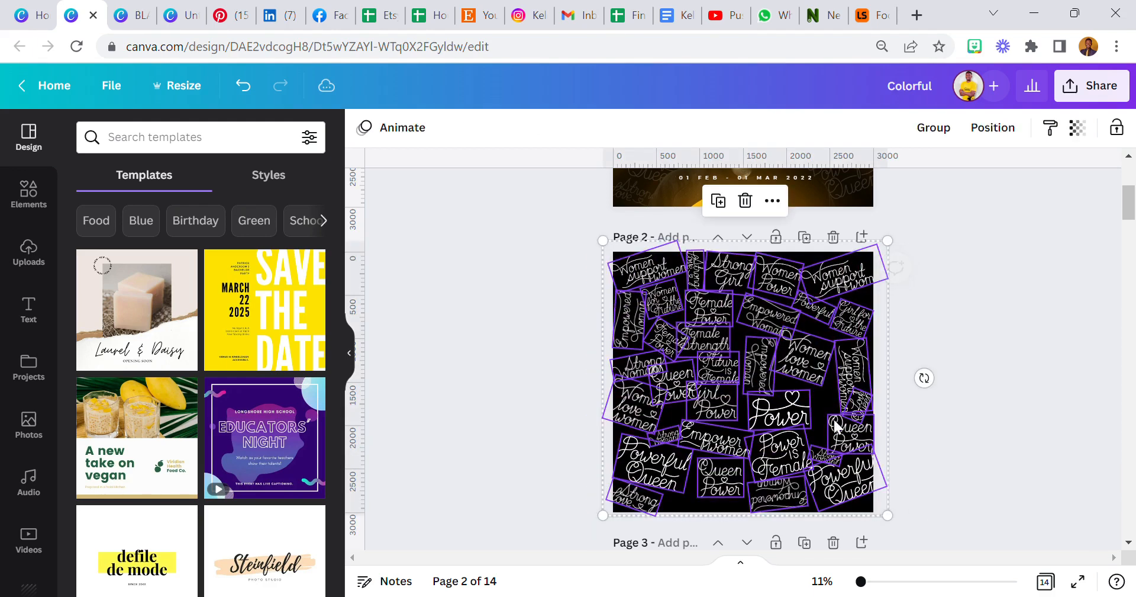
{"action": "right_click", "coordinate": [763, 326]}
{"action": "left_click", "coordinate": [834, 341]}
Return to the BLACK HISTORY MONTH design and paste the copied lettering onto its dark page 2.
{"action": "left_click", "coordinate": [136, 15]}
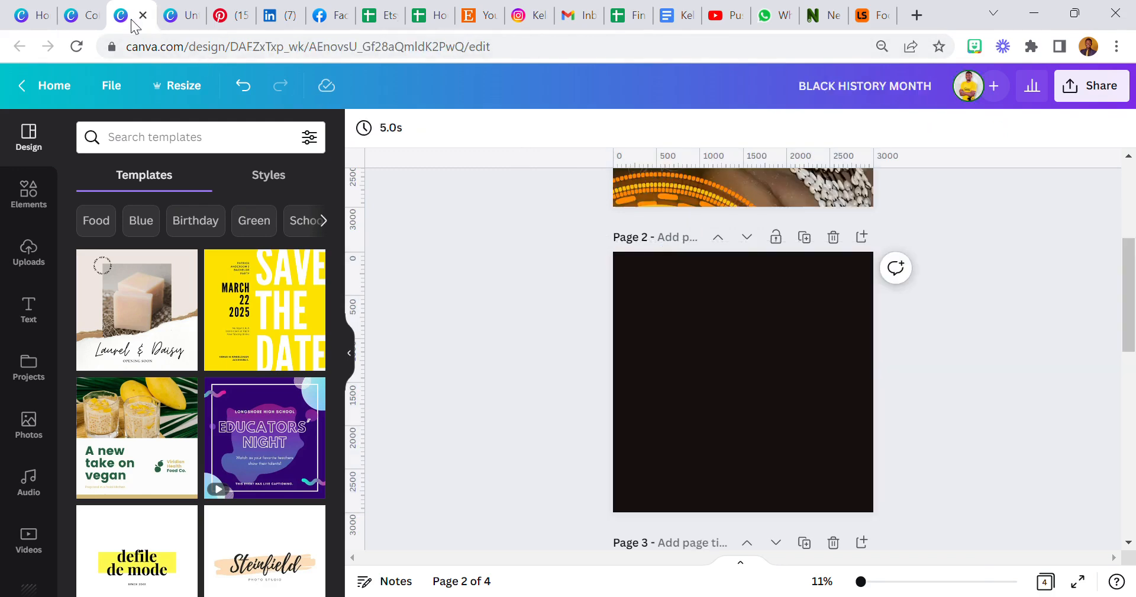
{"action": "right_click", "coordinate": [683, 315]}
{"action": "left_click", "coordinate": [762, 367]}
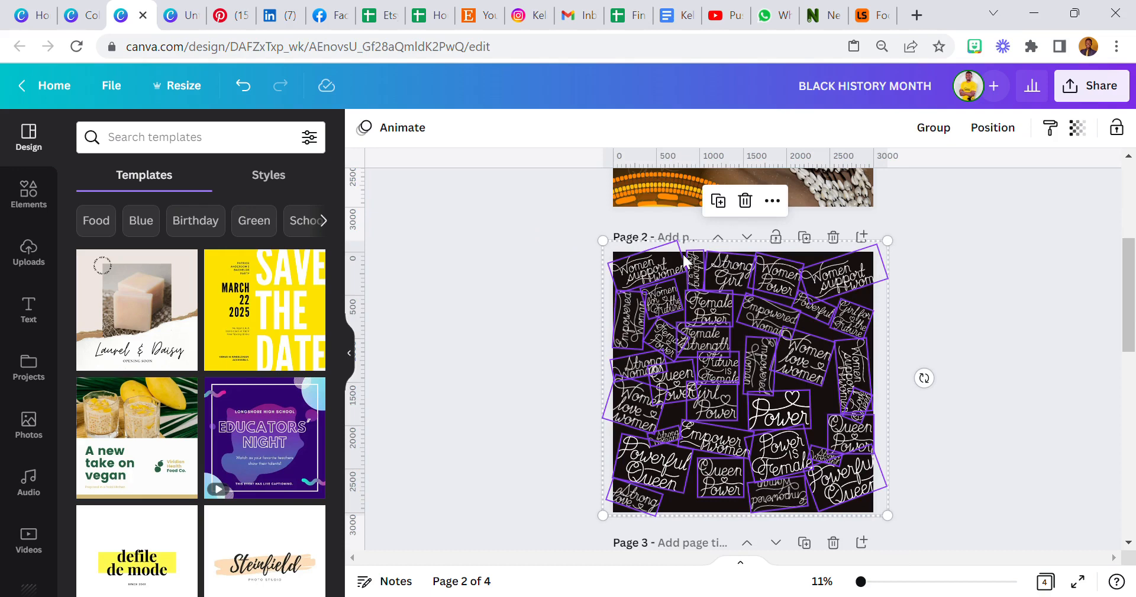
Set the pasted lettering's transparency to 15 and group all its pieces.
{"action": "left_click", "coordinate": [1077, 128]}
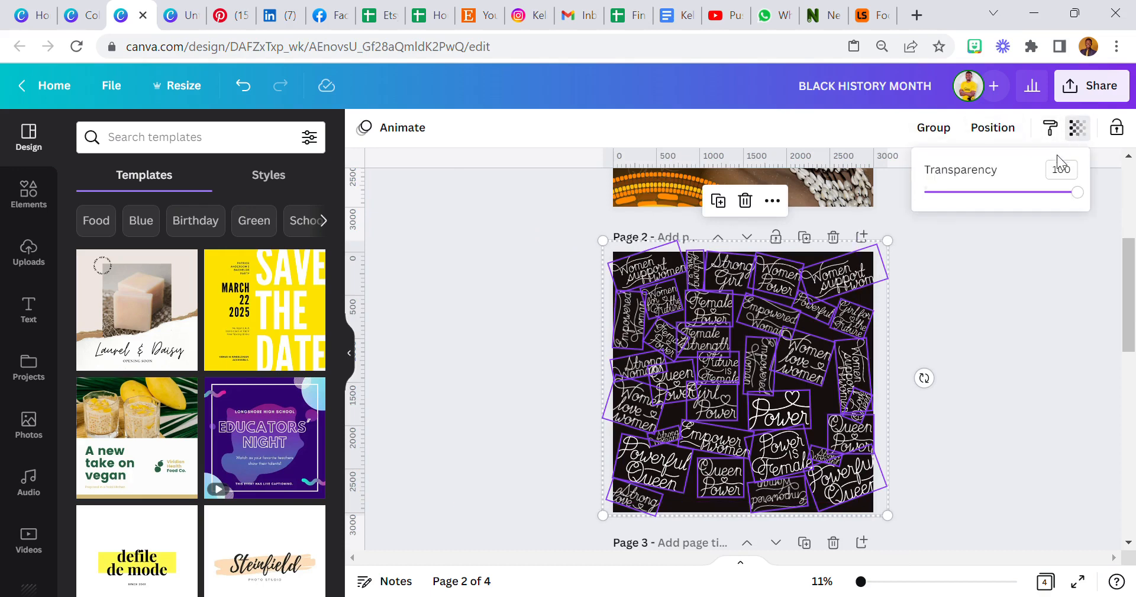
{"action": "left_click_drag", "start_coordinate": [1083, 195], "coordinate": [955, 235]}
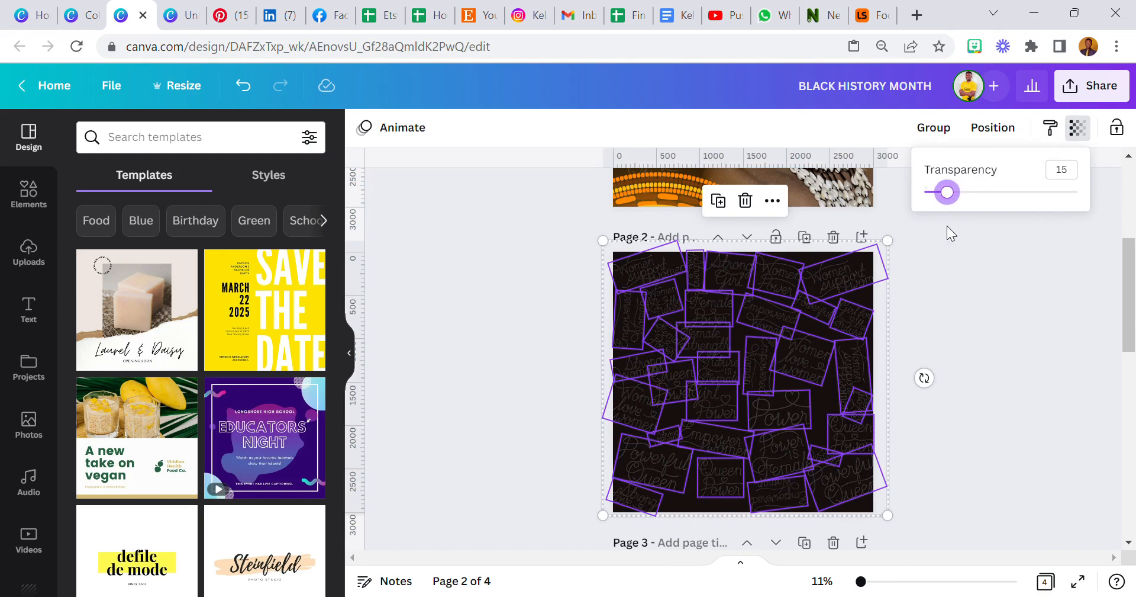
{"action": "left_click", "coordinate": [948, 130]}
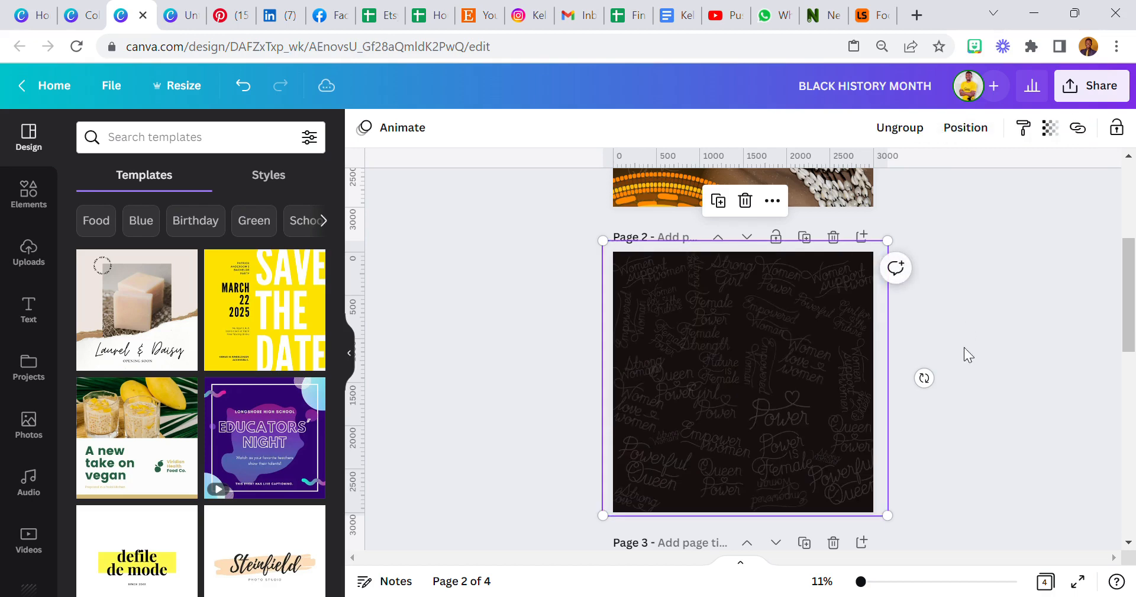
{"action": "left_click", "coordinate": [951, 341]}
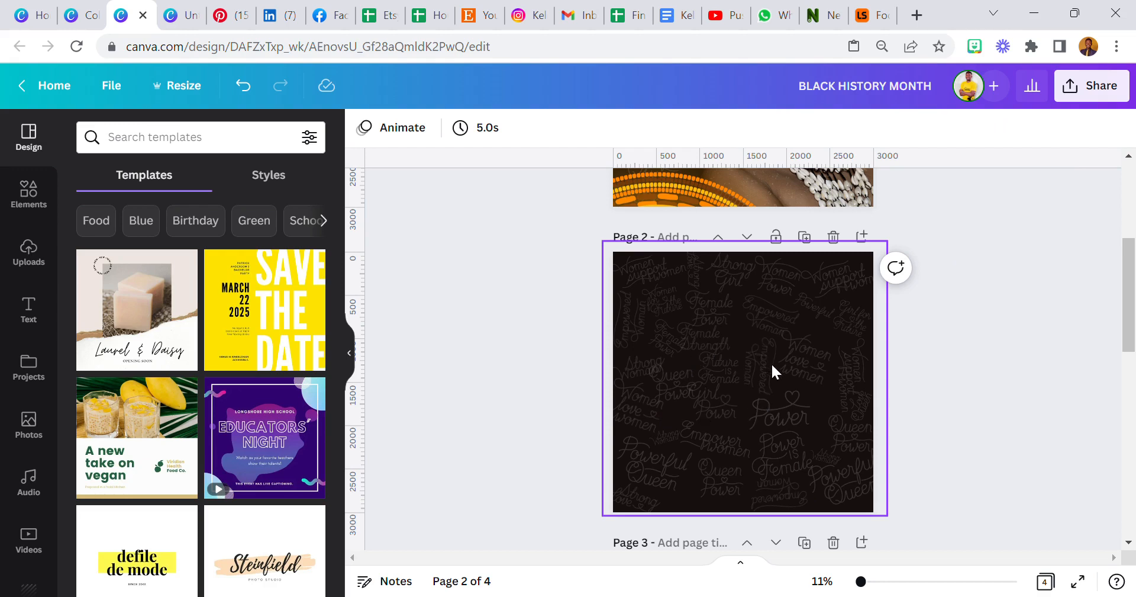
Add a heading near the middle of page 2 reading BLACK HISTORY MONTH, with each word on its own line.
{"action": "left_click", "coordinate": [29, 312]}
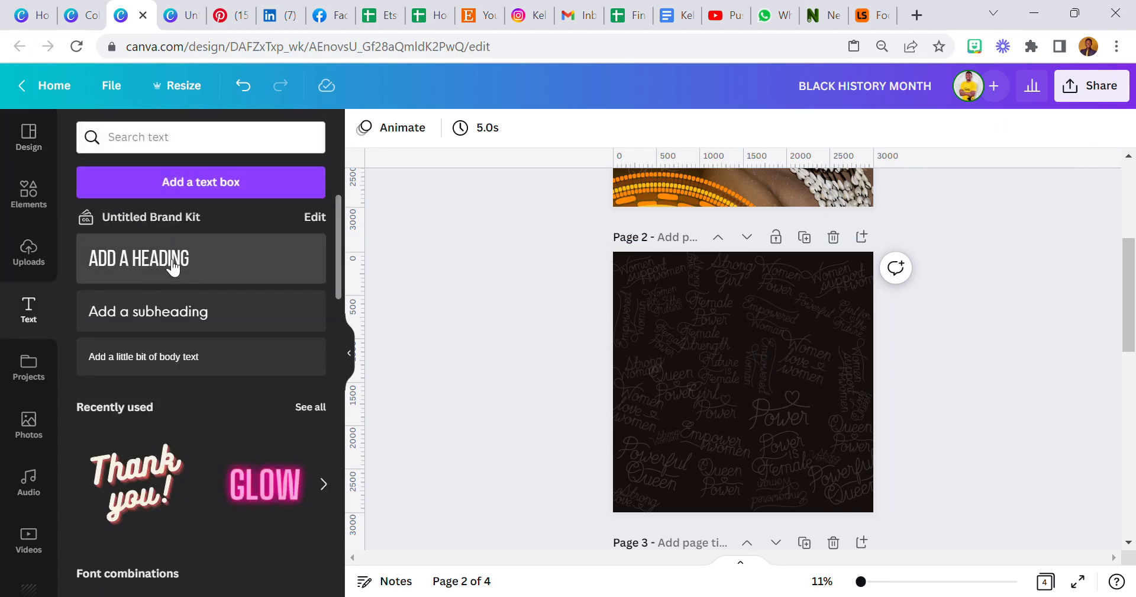
{"action": "left_click", "coordinate": [172, 283]}
{"action": "left_click_drag", "start_coordinate": [737, 380], "coordinate": [624, 335]}
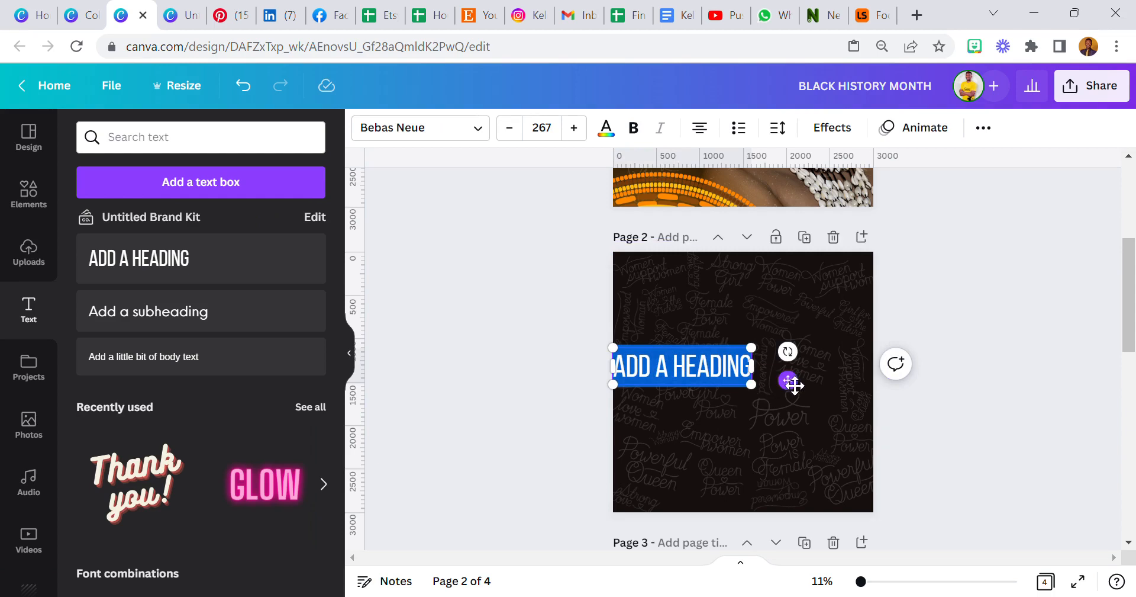
{"action": "left_click_drag", "start_coordinate": [788, 380], "coordinate": [827, 368]}
{"action": "type", "text": "BLACK"}
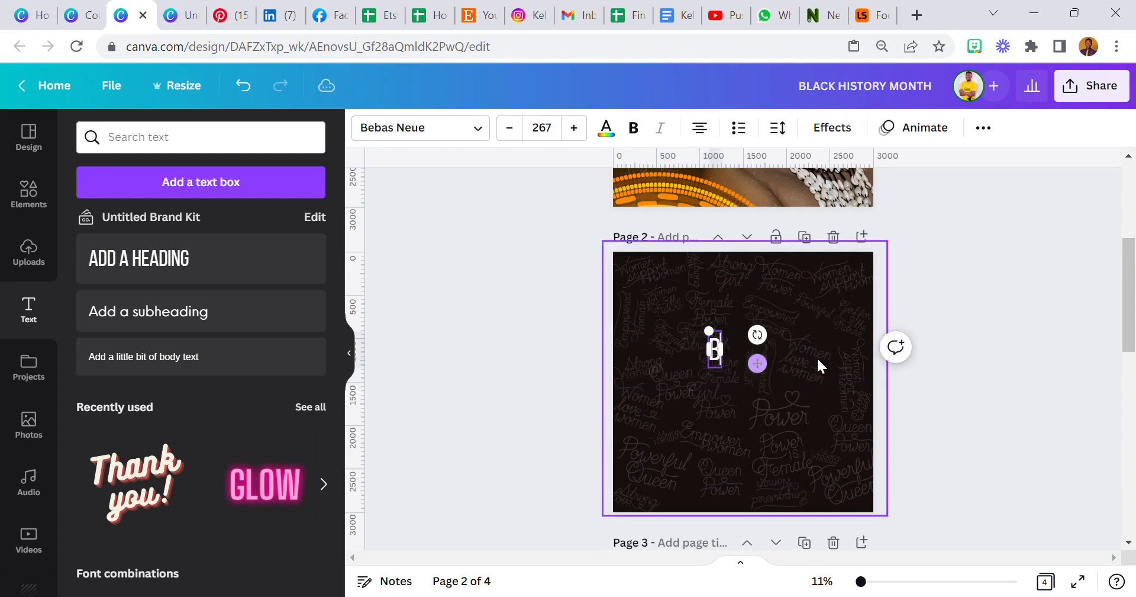
{"action": "key", "text": "Return"}
{"action": "type", "text": "HISTORY"}
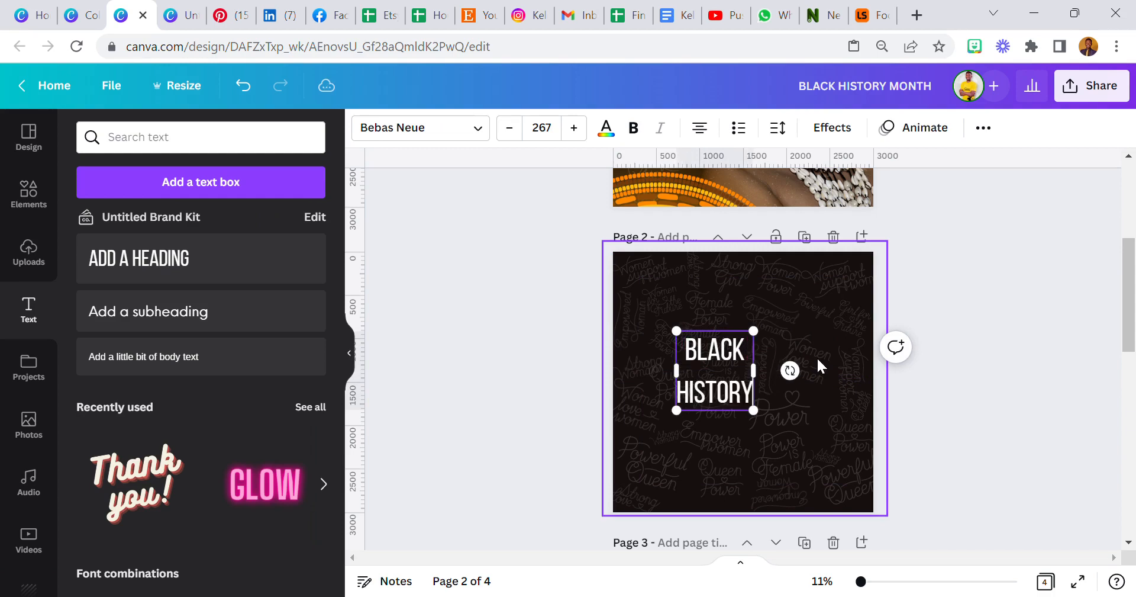
{"action": "key", "text": "Return"}
{"action": "type", "text": "MONTH"}
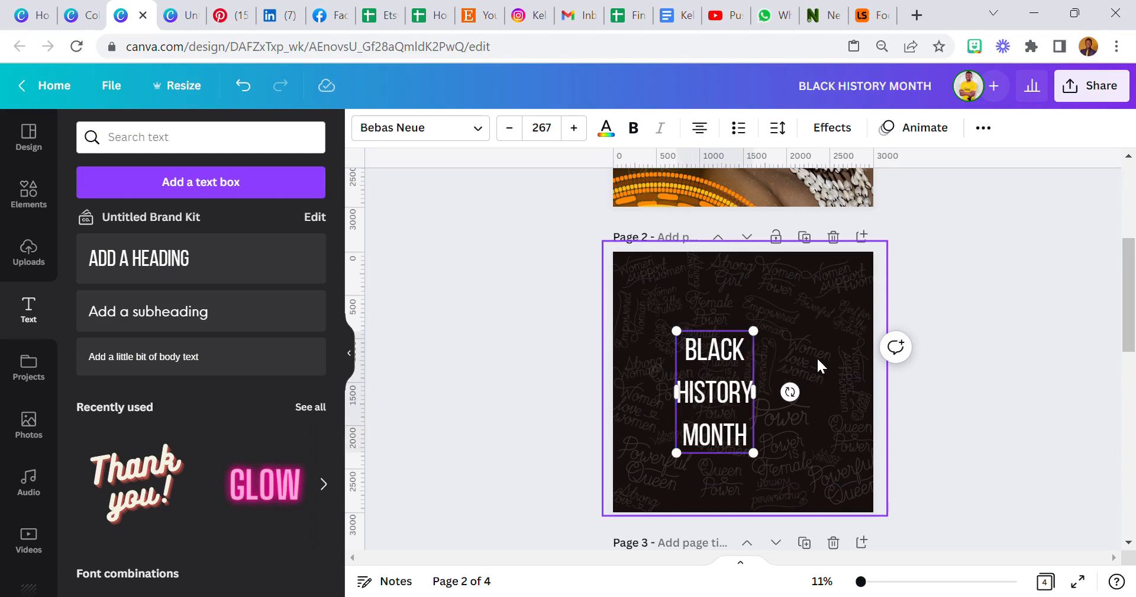
Widen the heading's text box and set its line spacing to 0.97.
{"action": "left_click_drag", "start_coordinate": [755, 391], "coordinate": [794, 396]}
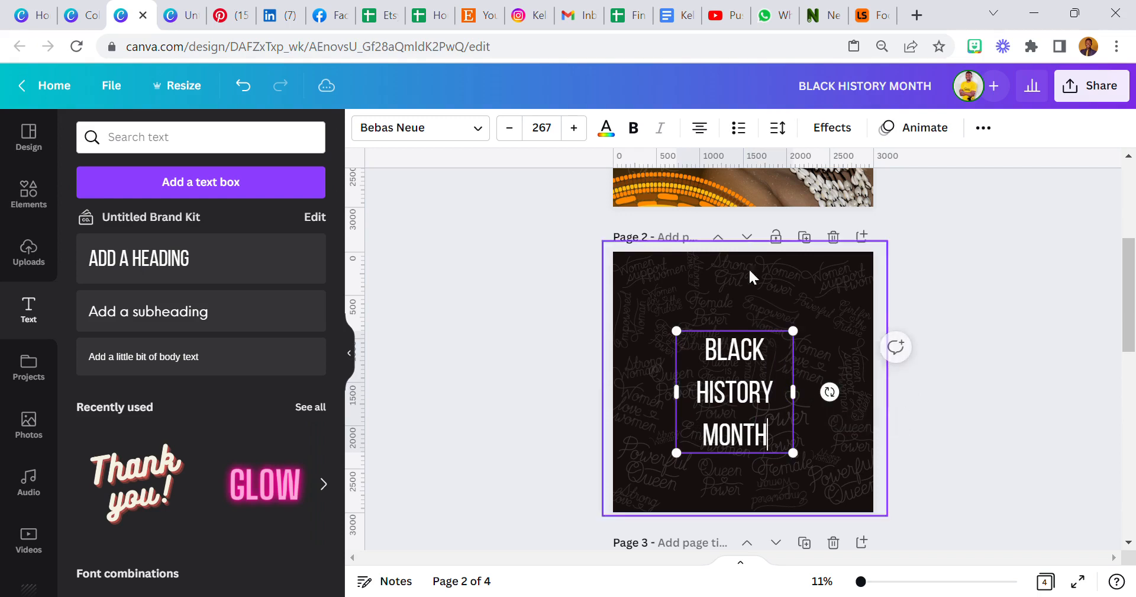
{"action": "left_click", "coordinate": [777, 127]}
{"action": "left_click_drag", "start_coordinate": [875, 242], "coordinate": [841, 244]}
{"action": "left_click", "coordinate": [651, 345]}
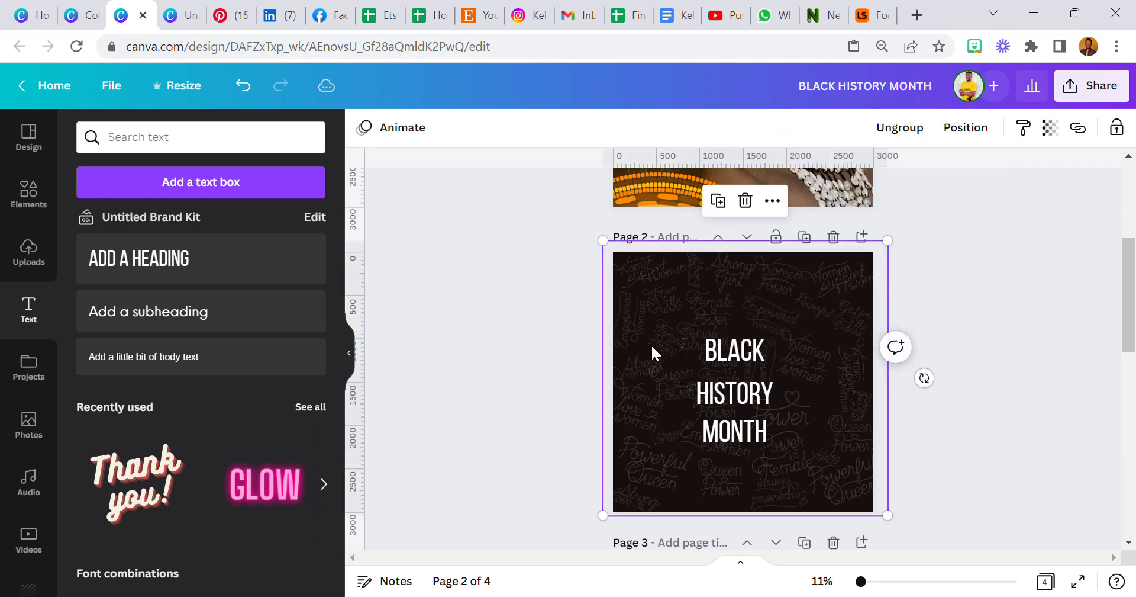
{"action": "left_click", "coordinate": [735, 348]}
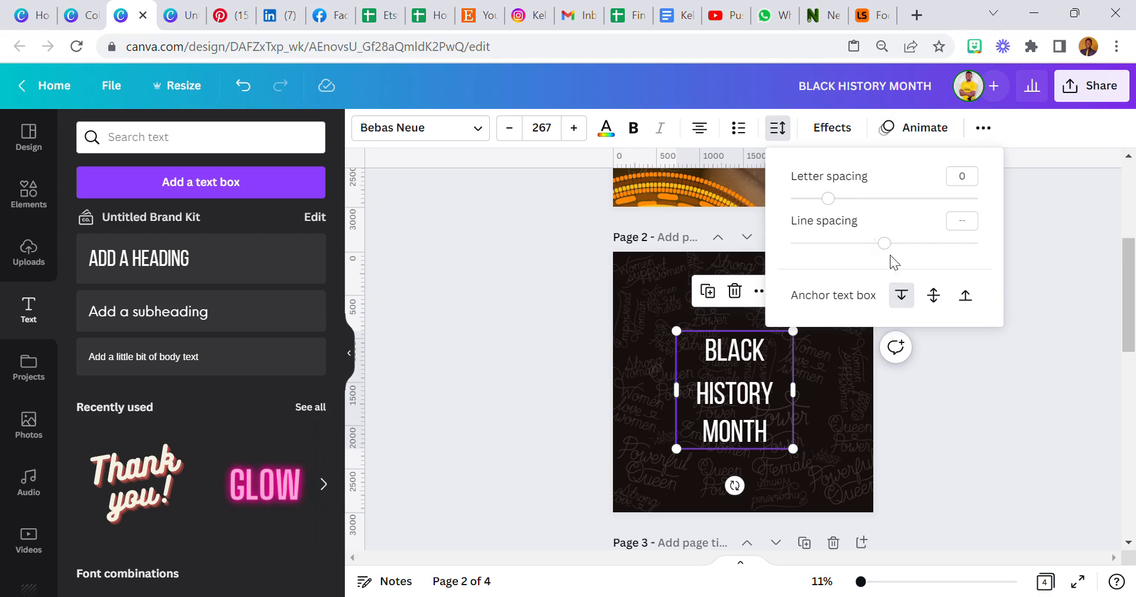
{"action": "left_click_drag", "start_coordinate": [887, 247], "coordinate": [842, 267]}
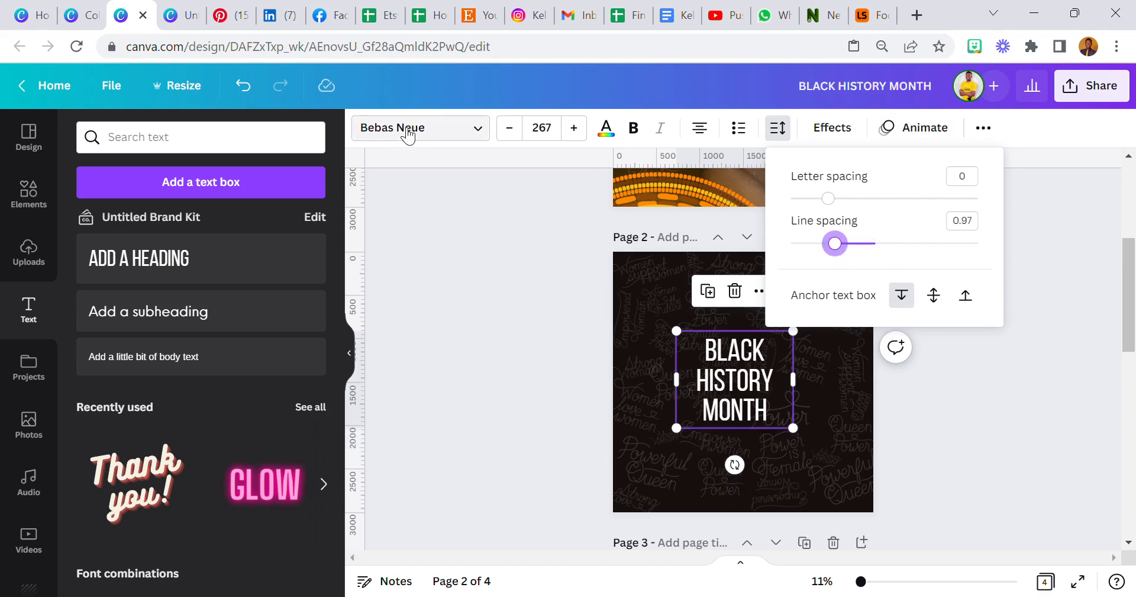
Change the heading's font to Antonio Light and set its size to 391.
{"action": "left_click", "coordinate": [407, 135]}
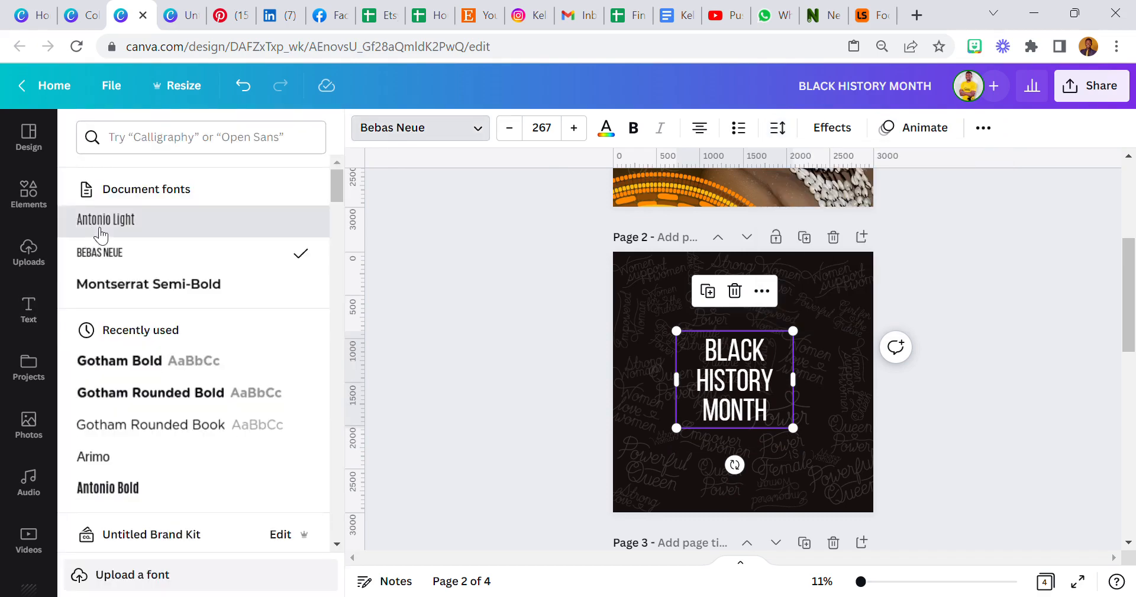
{"action": "left_click", "coordinate": [74, 220]}
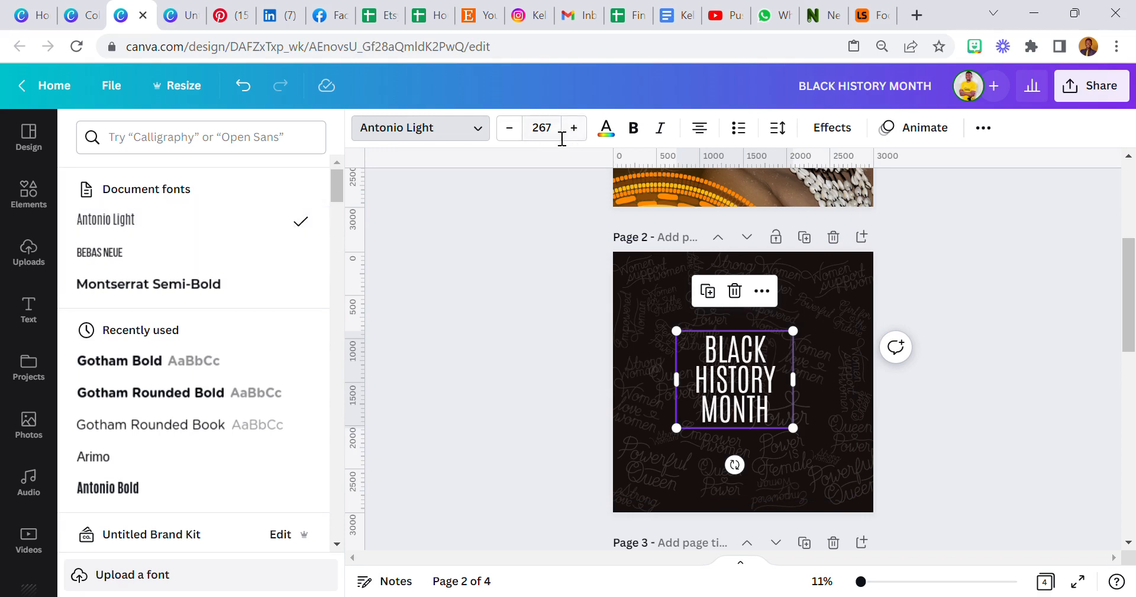
{"action": "left_click", "coordinate": [557, 137]}
{"action": "type", "text": "391"}
{"action": "key", "text": "Return"}
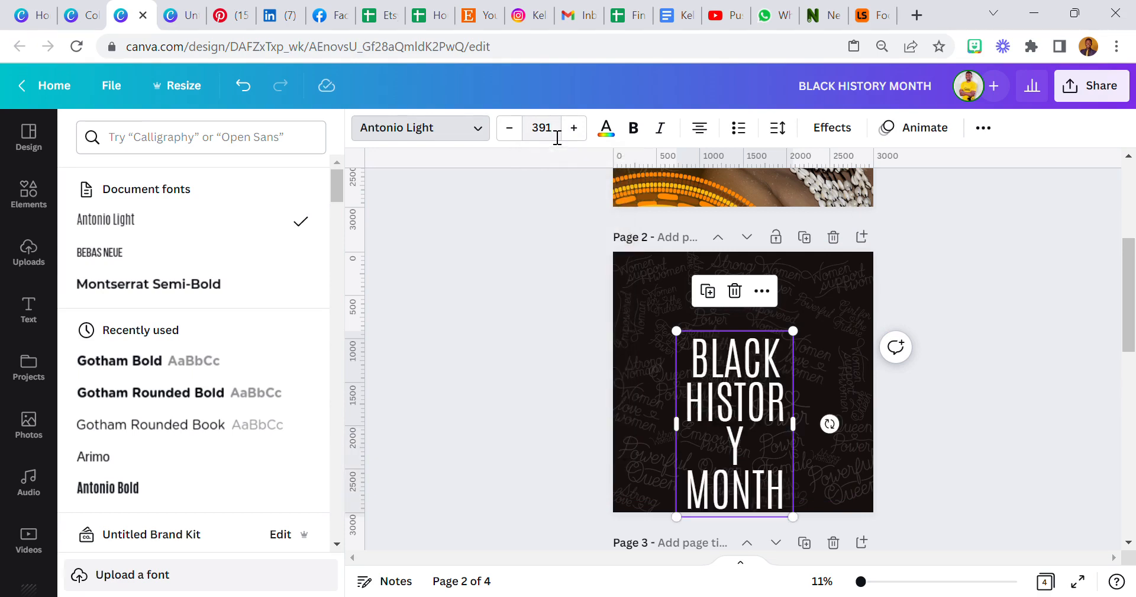
Widen the heading box to fit HISTORY on one line, and place it left-aligned in the page's upper-left area.
{"action": "left_click_drag", "start_coordinate": [815, 433], "coordinate": [809, 425]}
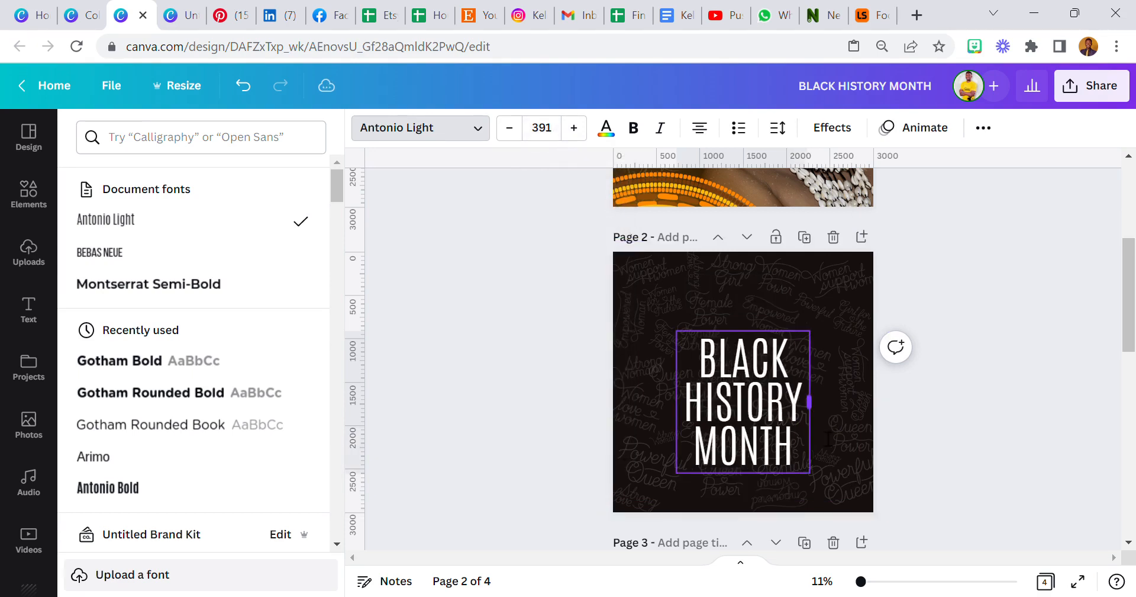
{"action": "left_click", "coordinate": [599, 420]}
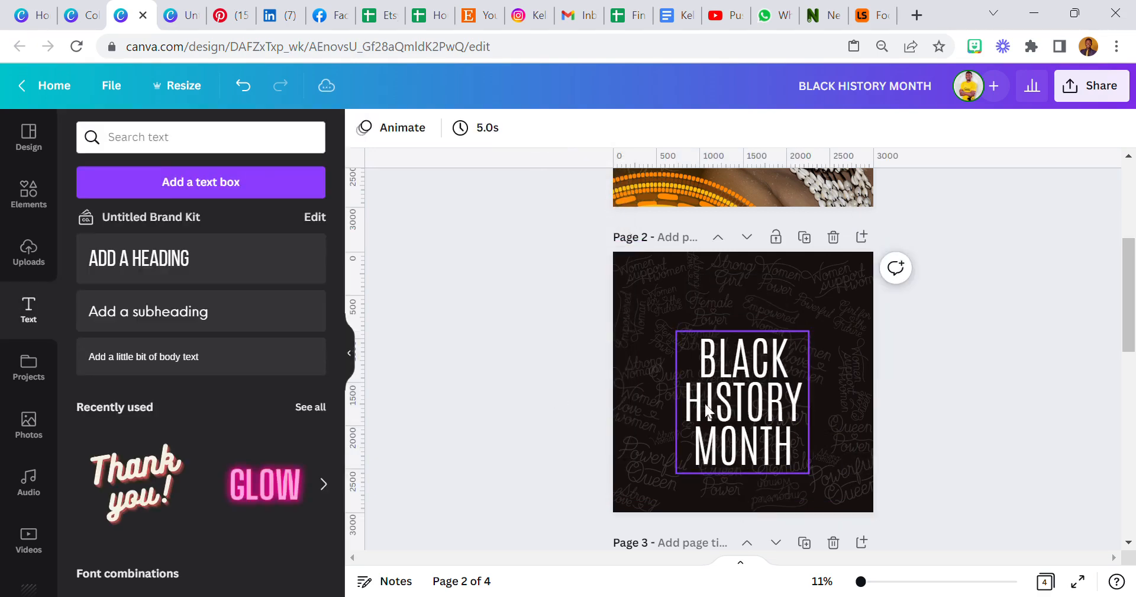
{"action": "left_click_drag", "start_coordinate": [702, 400], "coordinate": [705, 347]}
{"action": "left_click", "coordinate": [699, 127]}
Color the heading golden yellow, with the word HISTORY in bright orange from the document colors.
{"action": "left_click", "coordinate": [606, 127]}
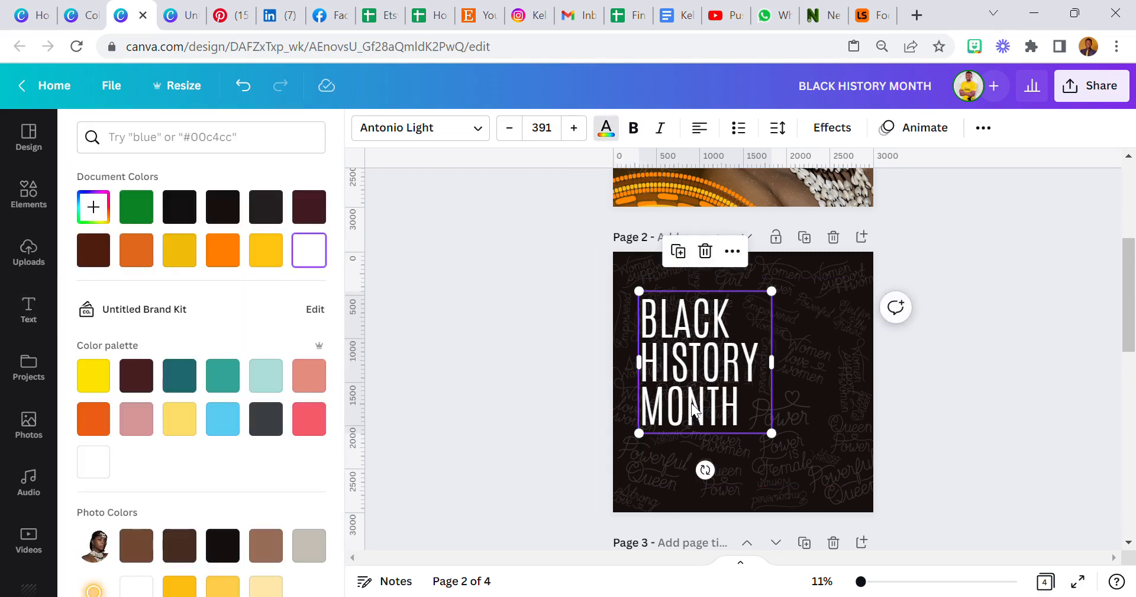
{"action": "left_click", "coordinate": [266, 250]}
{"action": "double_click", "coordinate": [712, 377]}
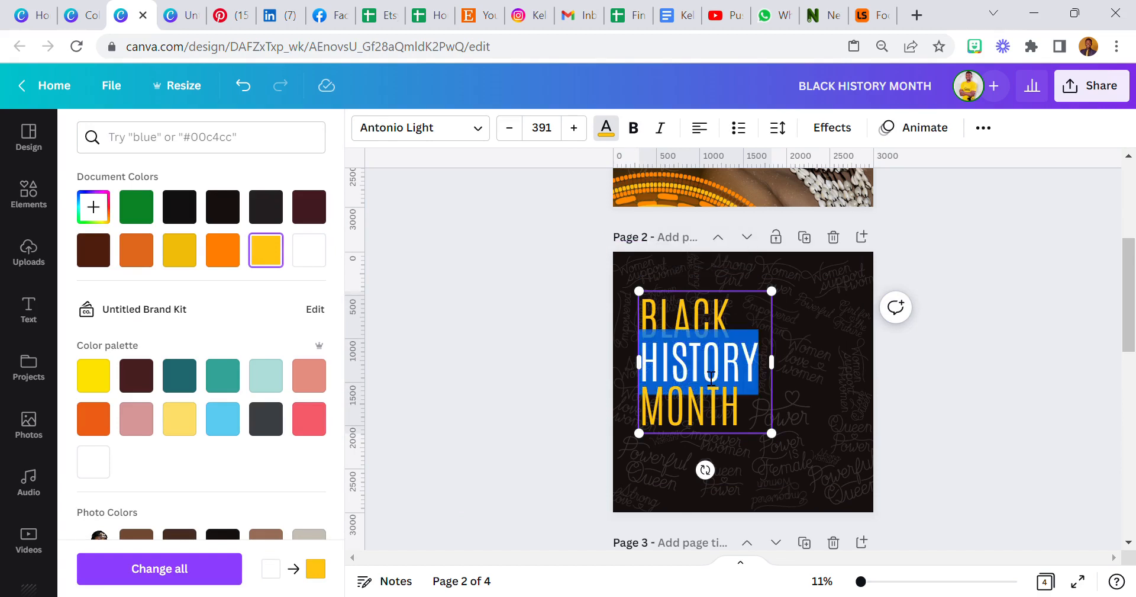
{"action": "left_click", "coordinate": [222, 250]}
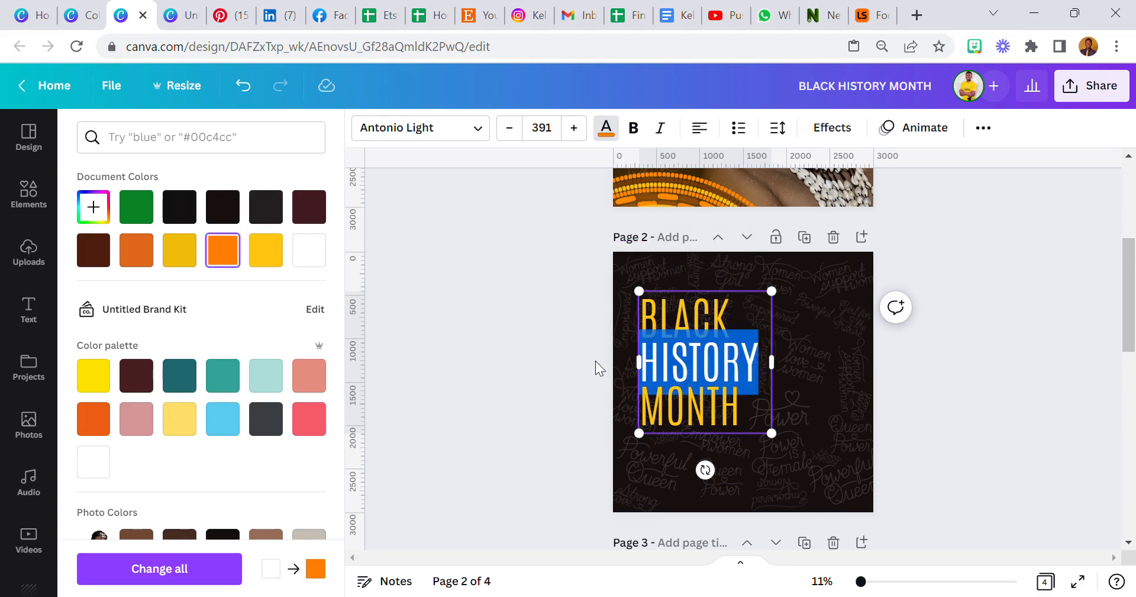
{"action": "left_click", "coordinate": [619, 361]}
{"action": "left_click", "coordinate": [683, 342]}
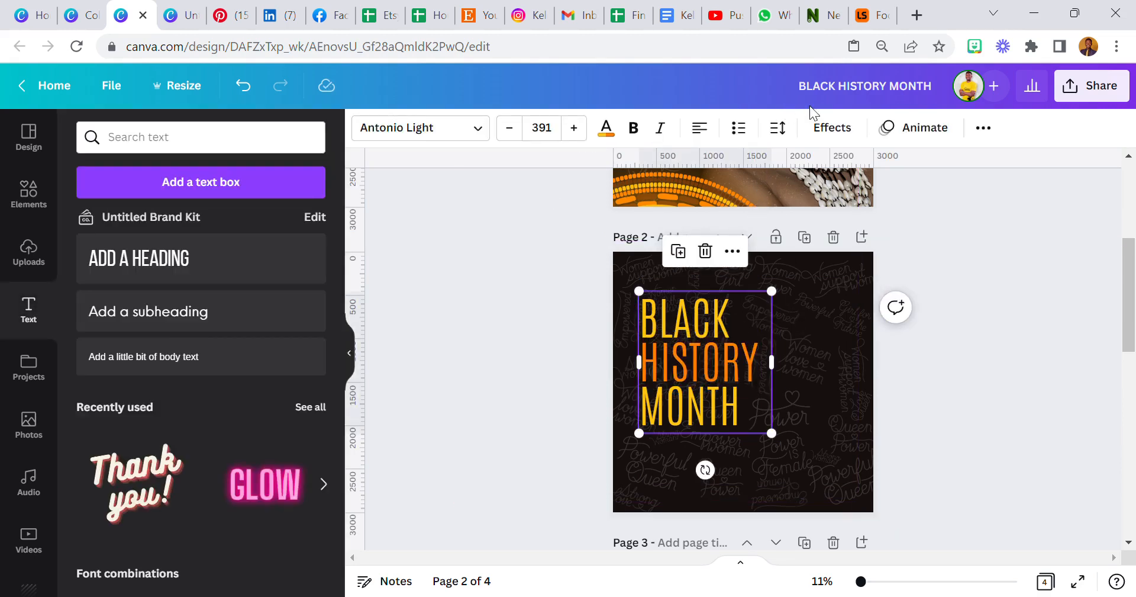
Apply a Shadow effect to the heading with offset, blur and transparency at maximum, colored dark maroon from the document colors.
{"action": "left_click", "coordinate": [846, 129]}
{"action": "left_click", "coordinate": [216, 251]}
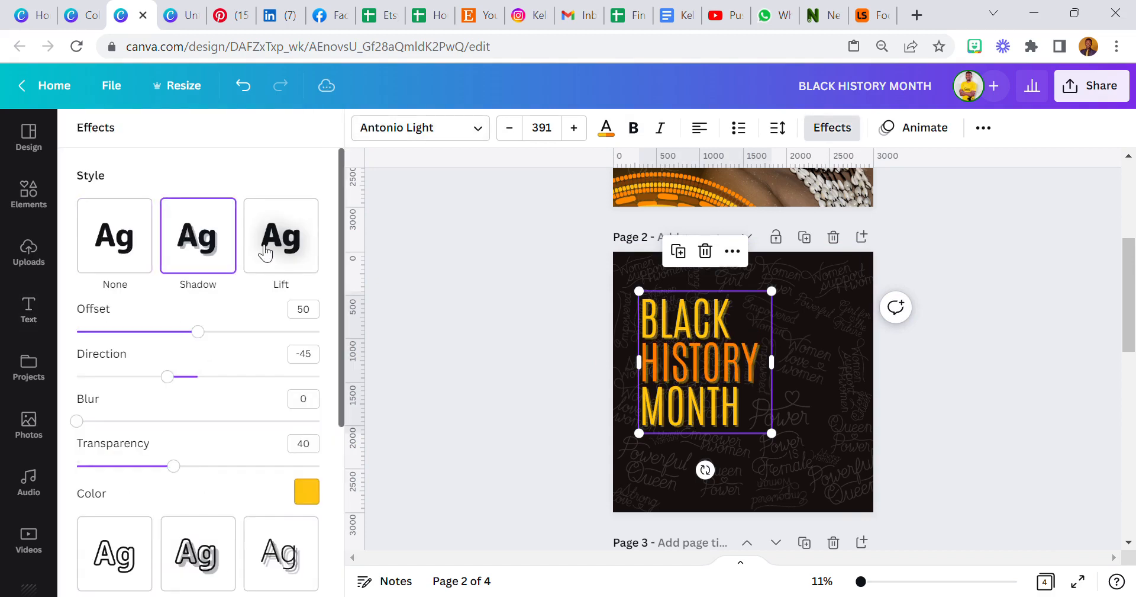
{"action": "left_click_drag", "start_coordinate": [246, 330], "coordinate": [457, 348]}
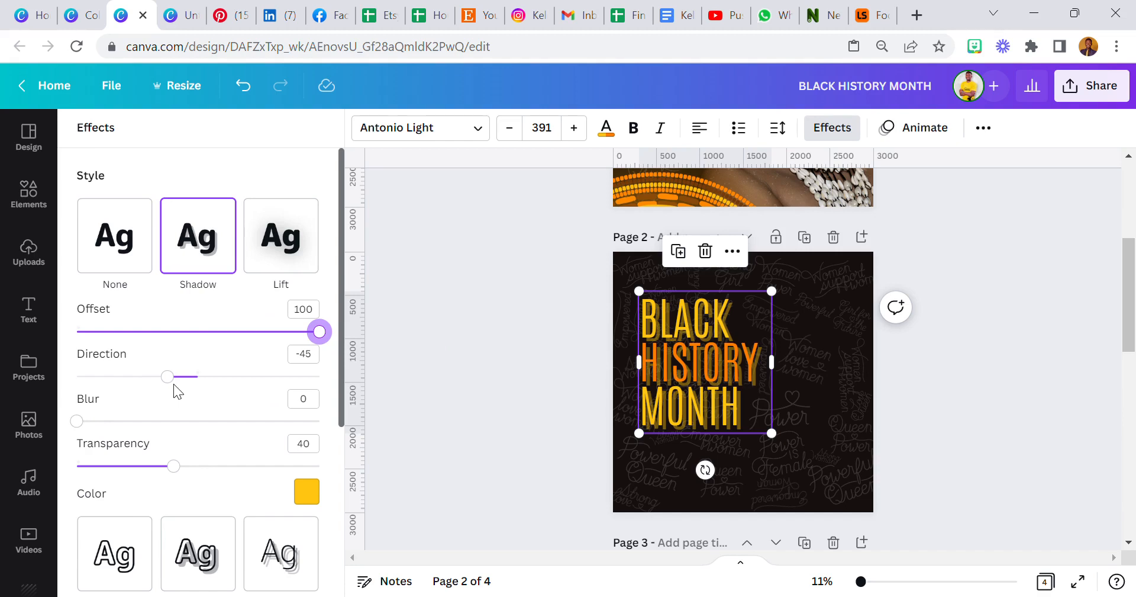
{"action": "left_click_drag", "start_coordinate": [99, 420], "coordinate": [283, 470]}
{"action": "left_click_drag", "start_coordinate": [185, 472], "coordinate": [306, 465]}
{"action": "left_click", "coordinate": [306, 491]}
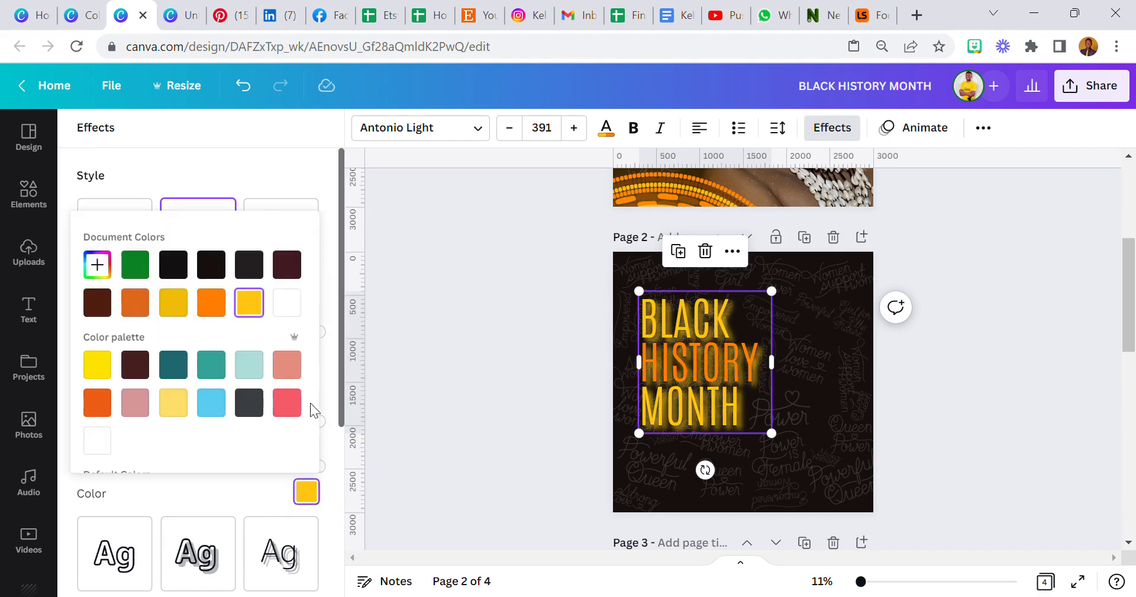
{"action": "left_click", "coordinate": [287, 265]}
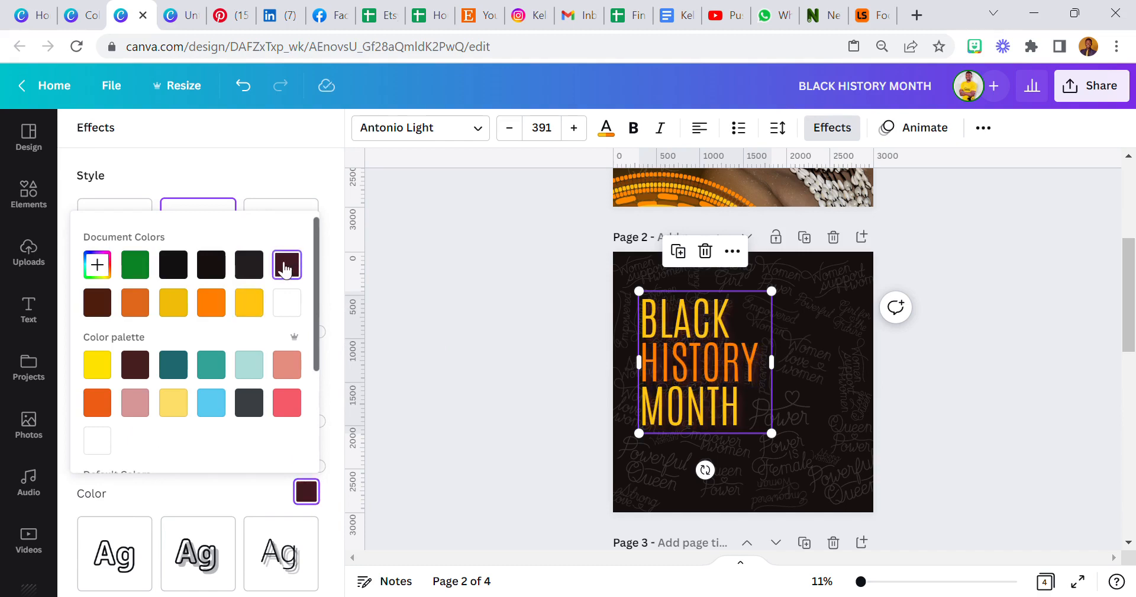
{"action": "left_click", "coordinate": [446, 310]}
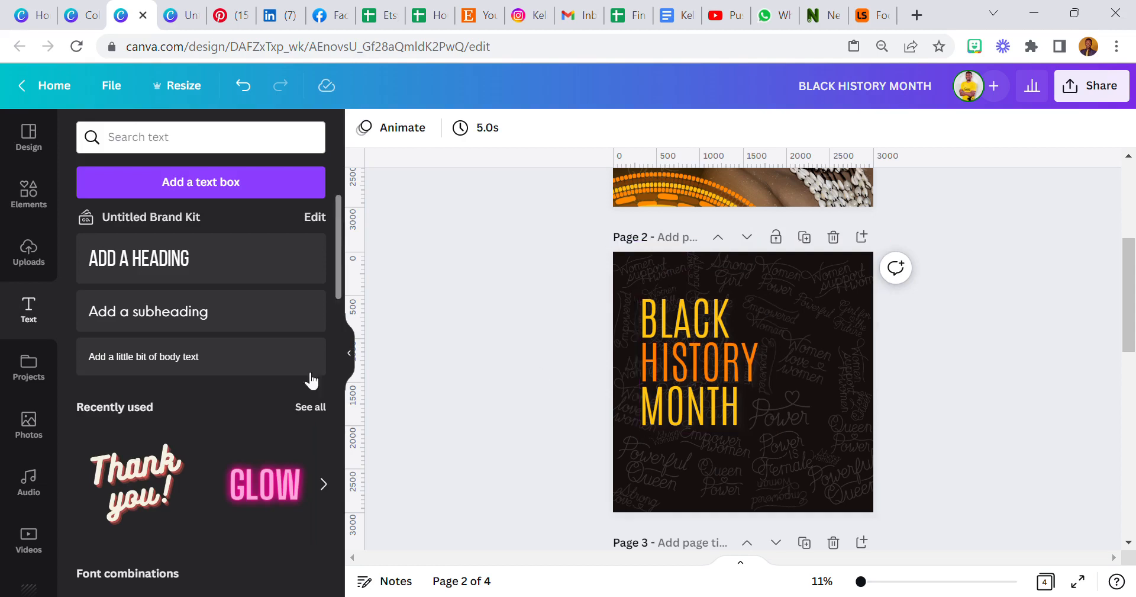
Add a subheading just below MONTH reading "01 FEB - 01 MAR 2023" and widen its text box slightly.
{"action": "scroll", "coordinate": [535, 370], "scroll_direction": "down", "scroll_amount": 2}
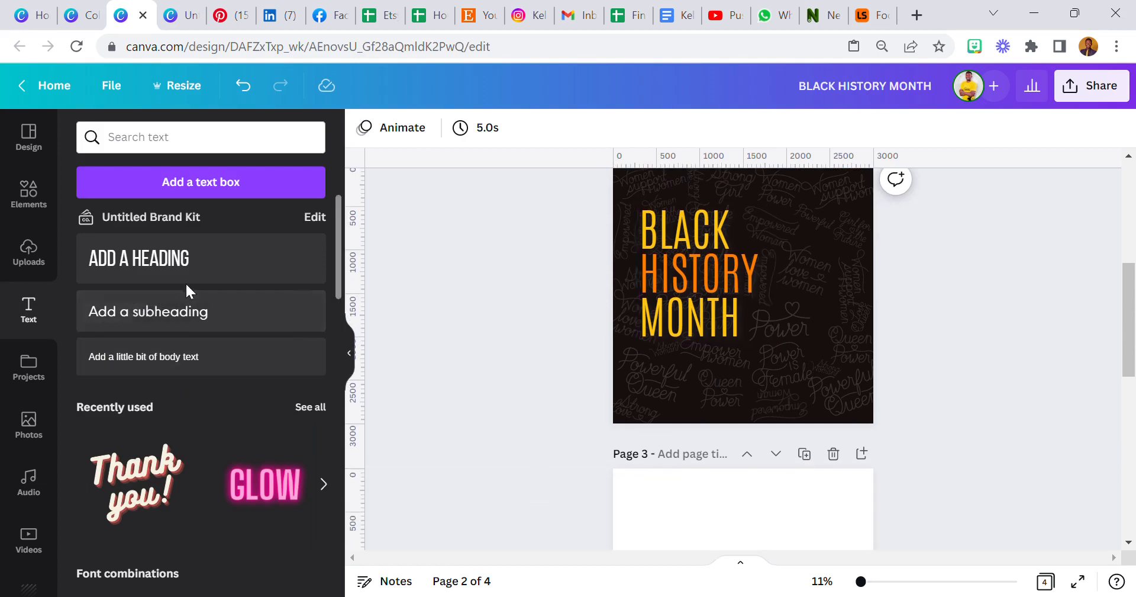
{"action": "left_click", "coordinate": [231, 321]}
{"action": "left_click_drag", "start_coordinate": [766, 306], "coordinate": [697, 397]}
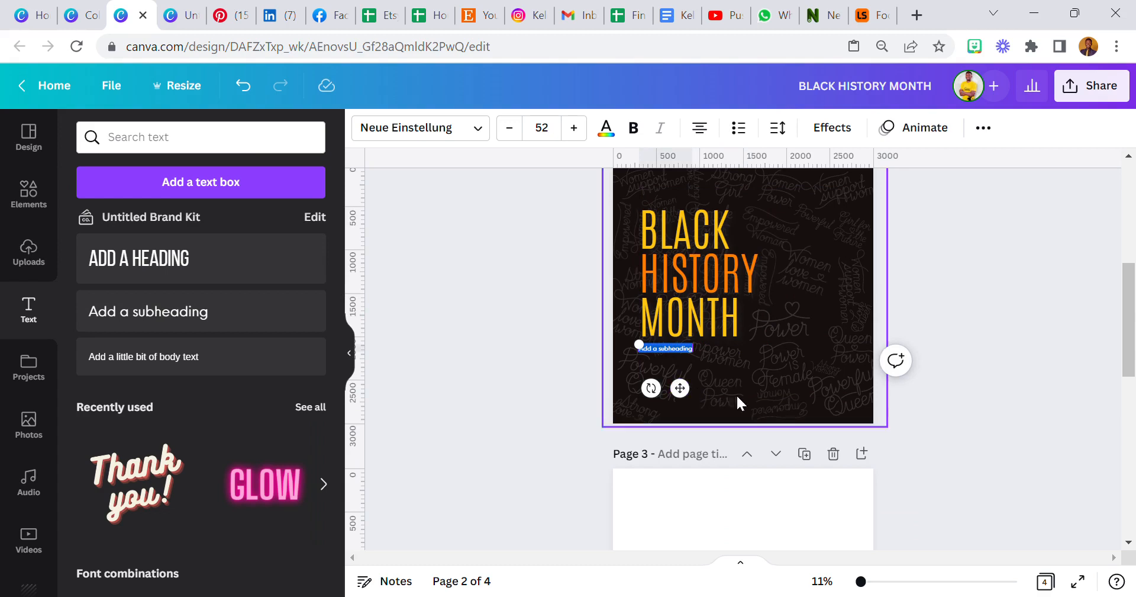
{"action": "type", "text": "01 FE"}
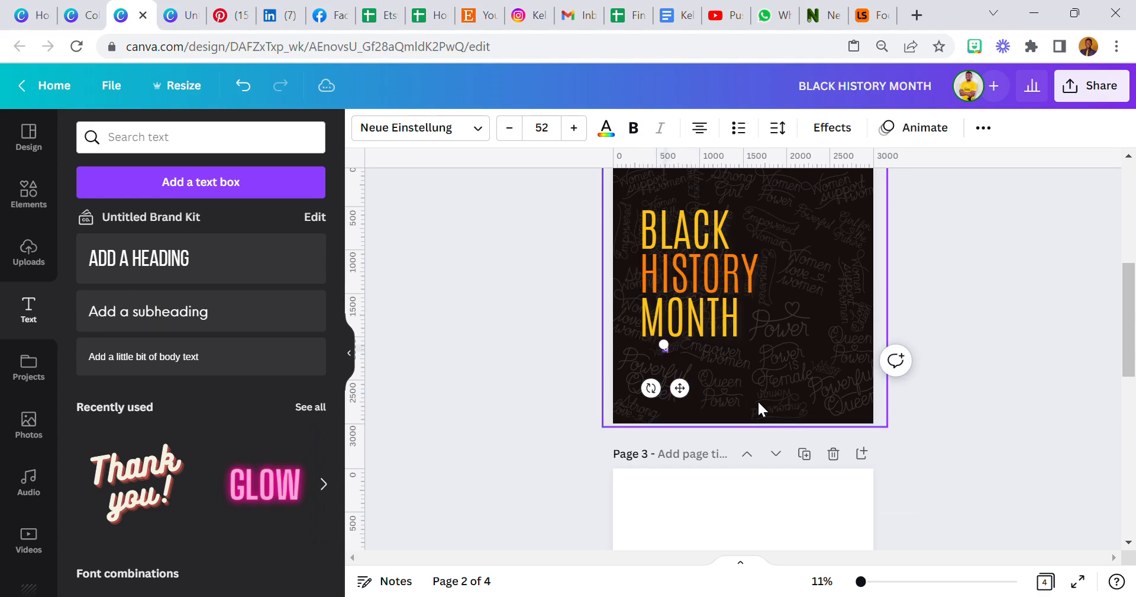
{"action": "type", "text": "B - 01"}
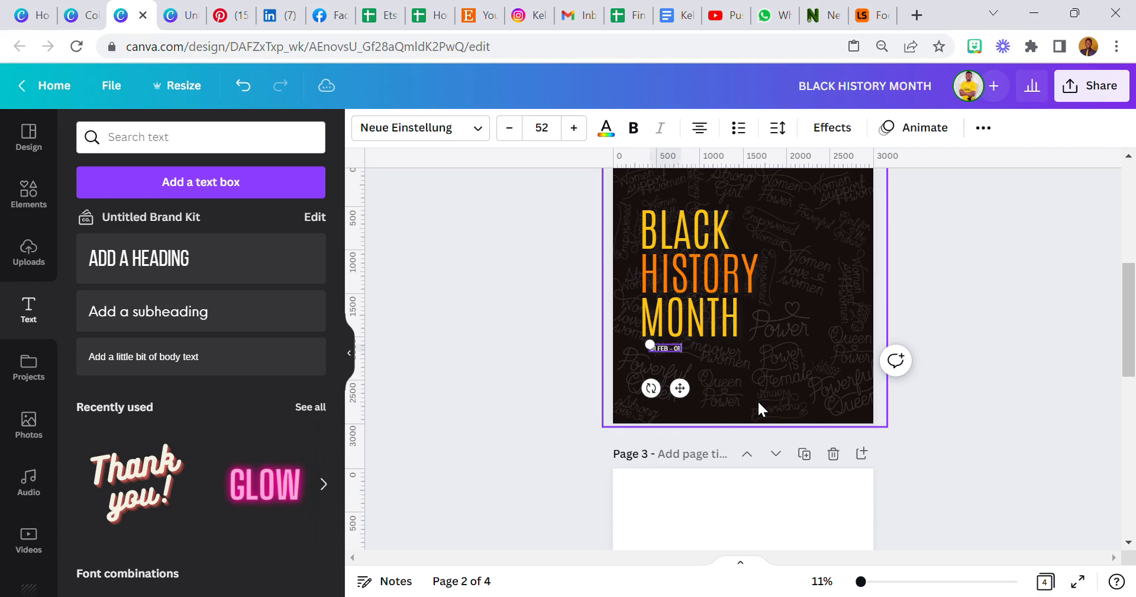
{"action": "type", "text": " MAR 2023"}
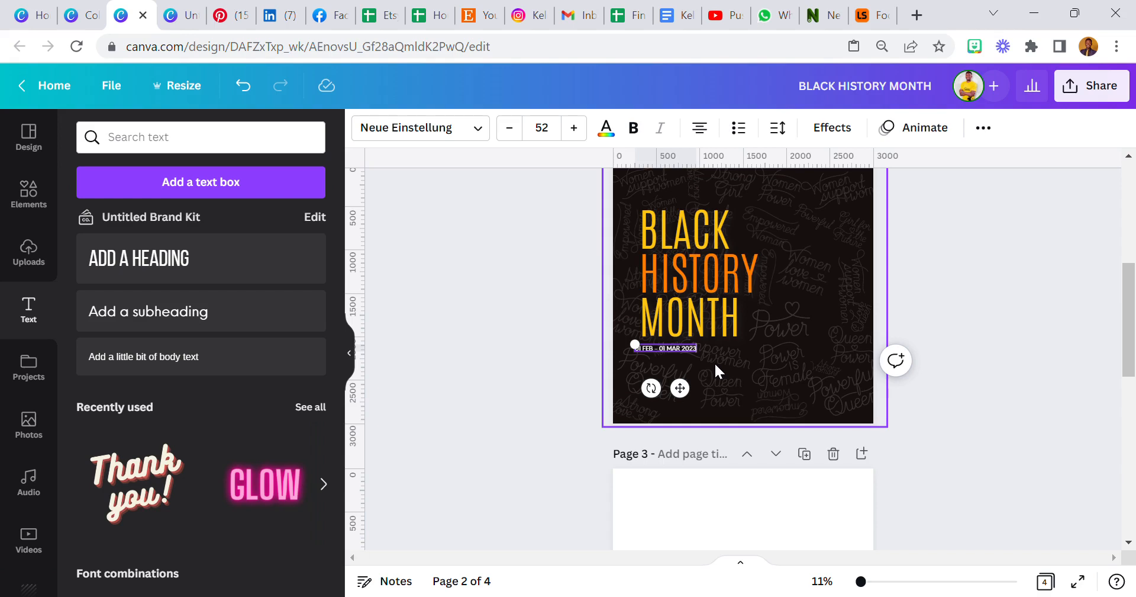
{"action": "left_click_drag", "start_coordinate": [711, 355], "coordinate": [731, 357]}
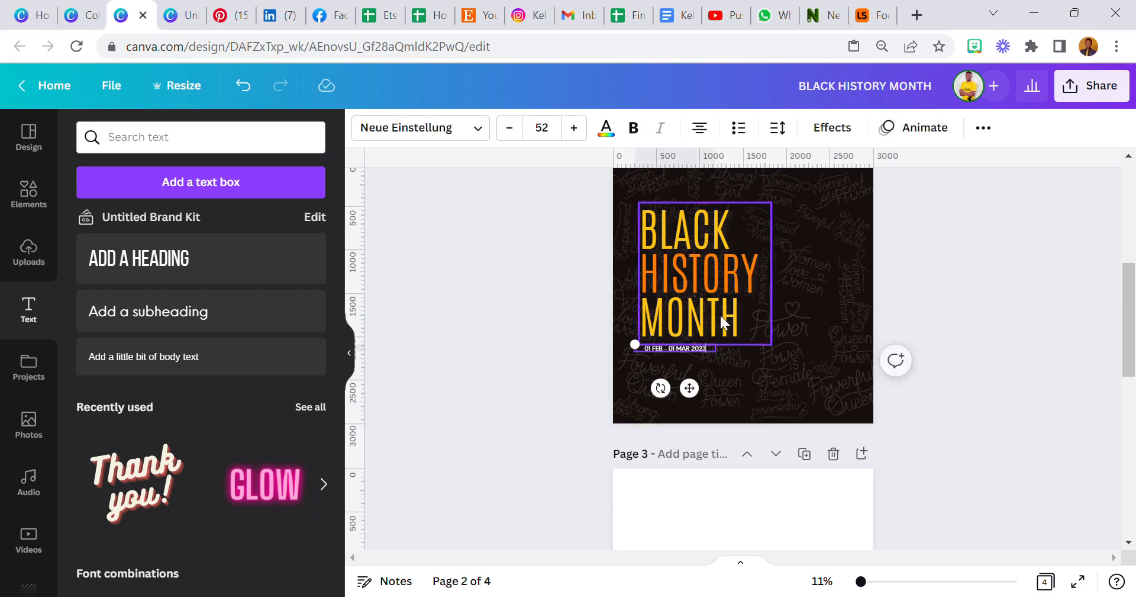
{"action": "left_click", "coordinate": [532, 175]}
Change the date line's font to Montserrat Semi-Bold, left-align it and line its box up with the heading's edge.
{"action": "left_click", "coordinate": [645, 347]}
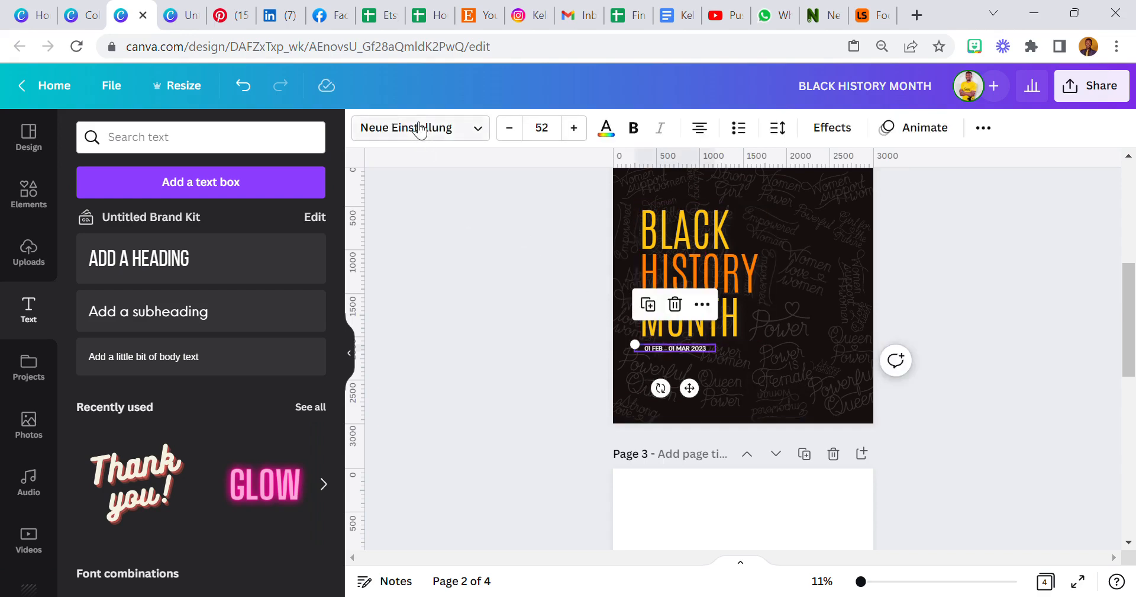
{"action": "left_click", "coordinate": [420, 129]}
{"action": "left_click", "coordinate": [237, 254]}
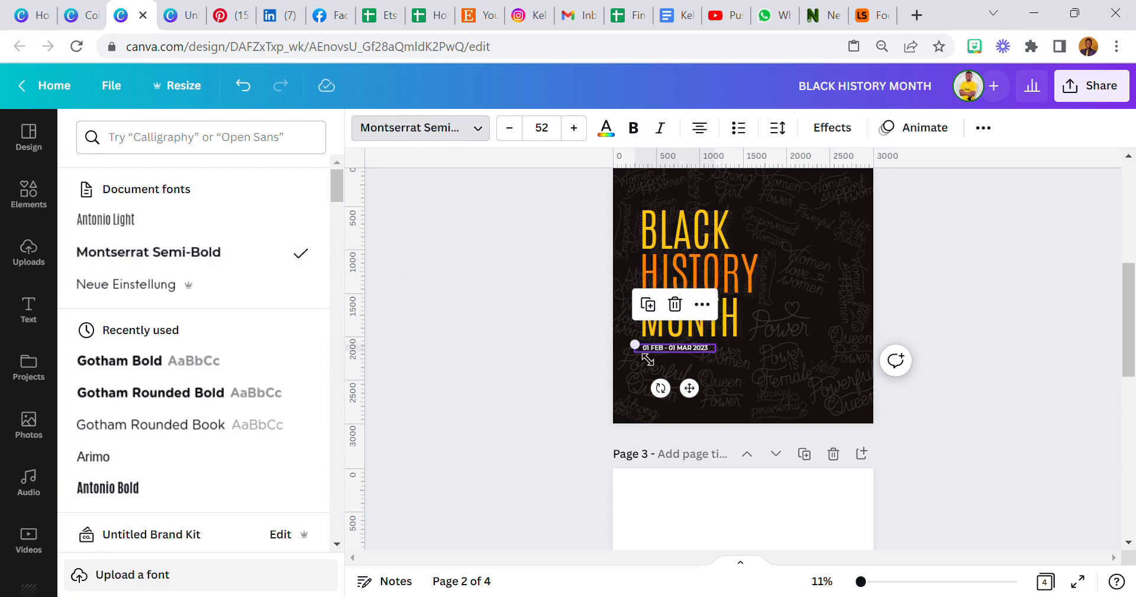
{"action": "left_click", "coordinate": [700, 127]}
{"action": "left_click_drag", "start_coordinate": [689, 388], "coordinate": [694, 387]}
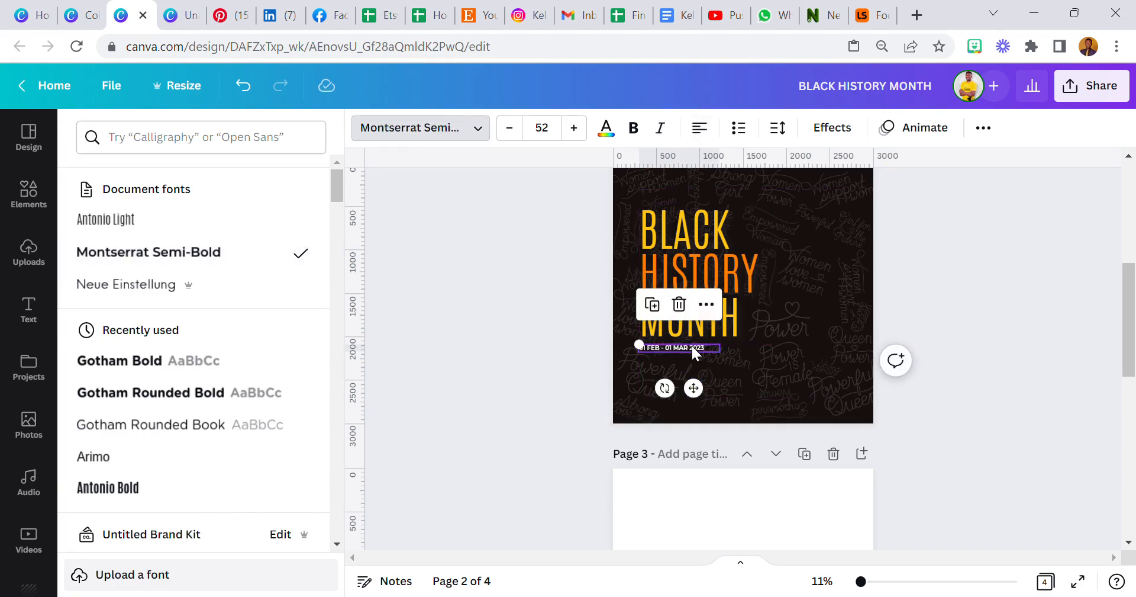
Set the date line's font size to 44.
{"action": "left_click", "coordinate": [548, 138]}
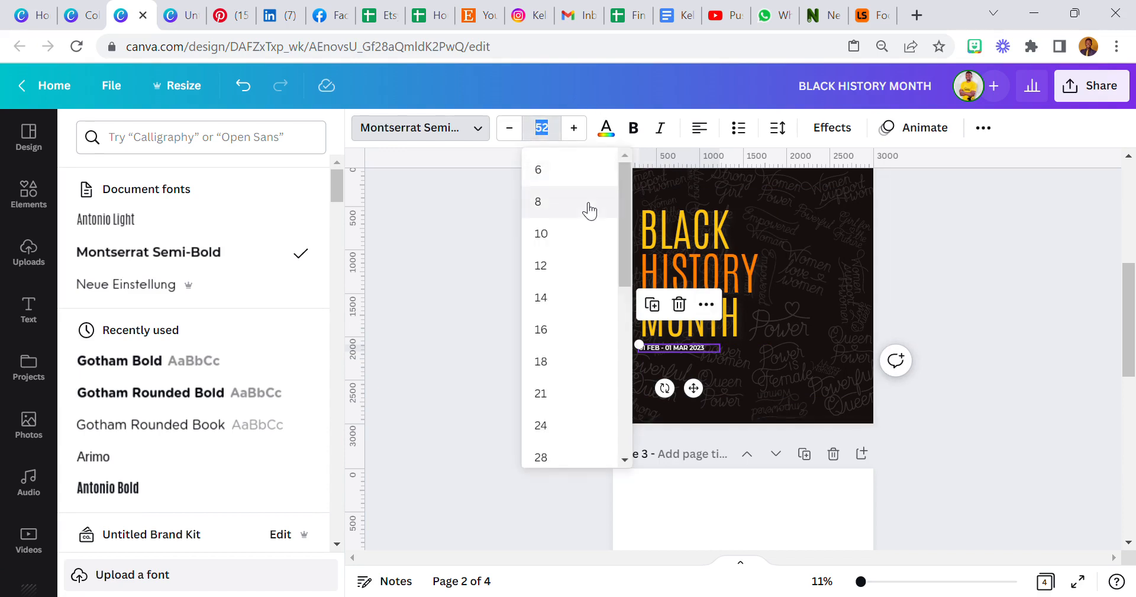
{"action": "type", "text": "41"}
{"action": "key", "text": "Return"}
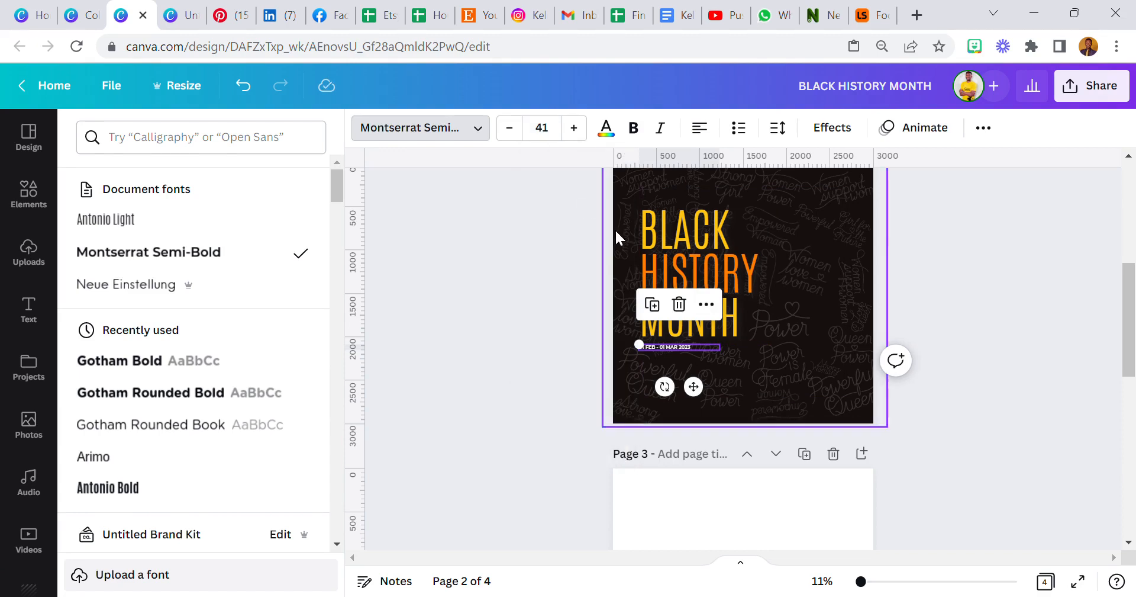
{"action": "left_click", "coordinate": [560, 135]}
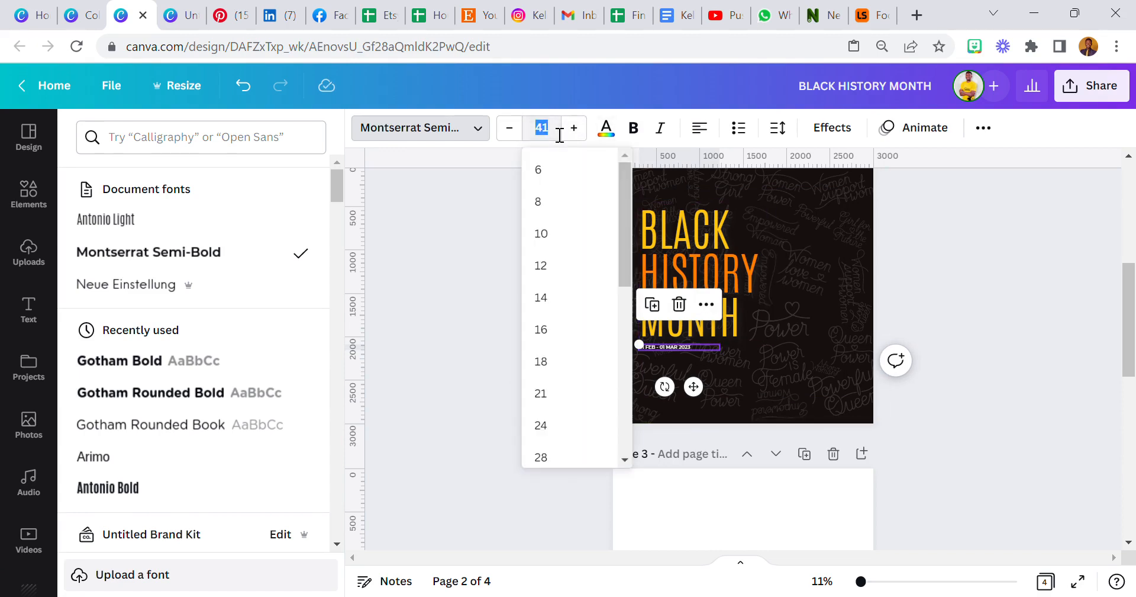
{"action": "key", "text": "Return"}
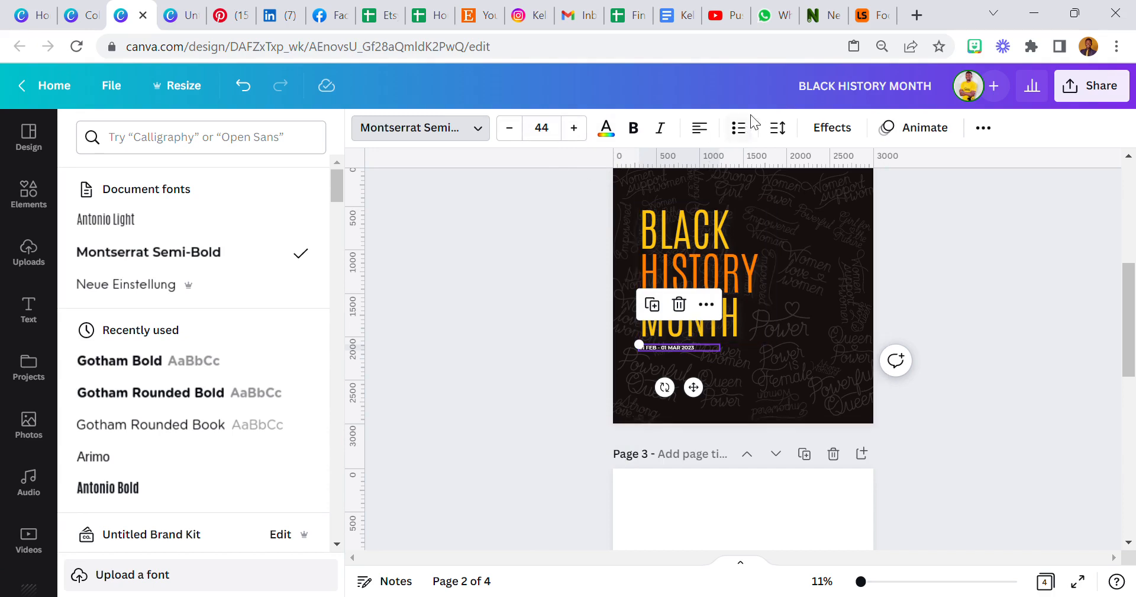
Make the date line bold, widen its box to keep it on one line, and set its letter spacing to 423.
{"action": "left_click", "coordinate": [633, 128]}
{"action": "left_click", "coordinate": [777, 128]}
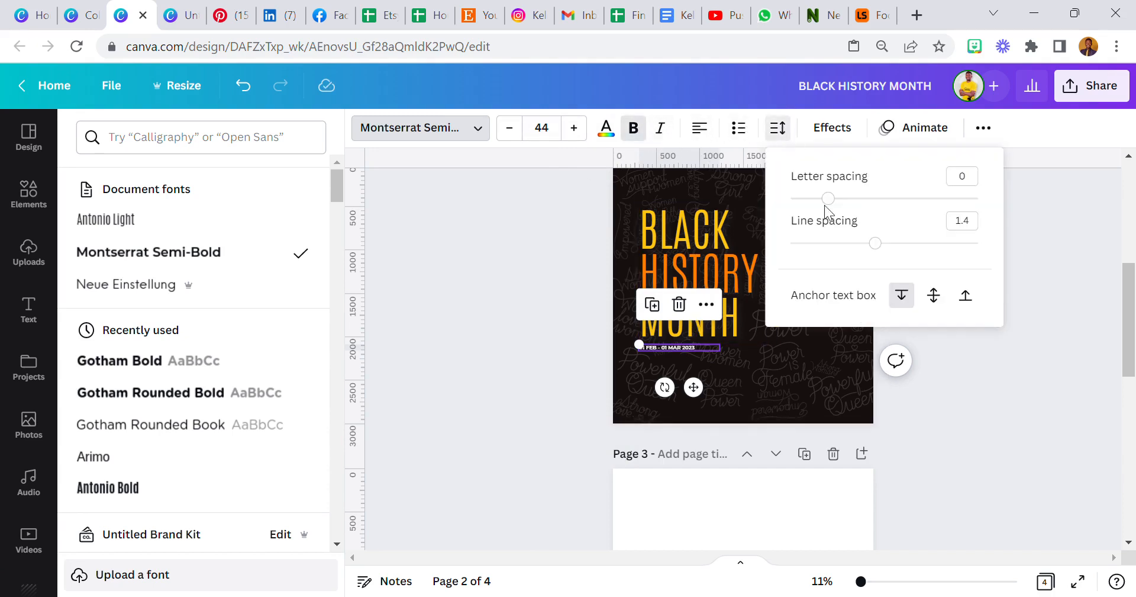
{"action": "left_click_drag", "start_coordinate": [840, 201], "coordinate": [861, 199]}
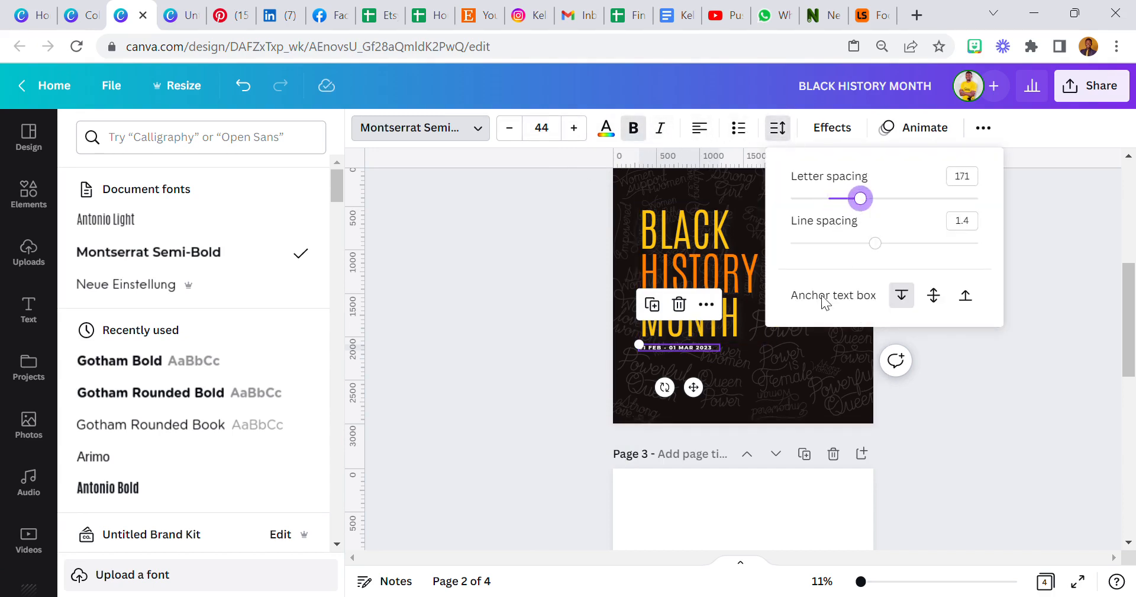
{"action": "left_click_drag", "start_coordinate": [718, 349], "coordinate": [744, 354]}
{"action": "left_click", "coordinate": [778, 128]}
{"action": "left_click_drag", "start_coordinate": [860, 201], "coordinate": [910, 209]}
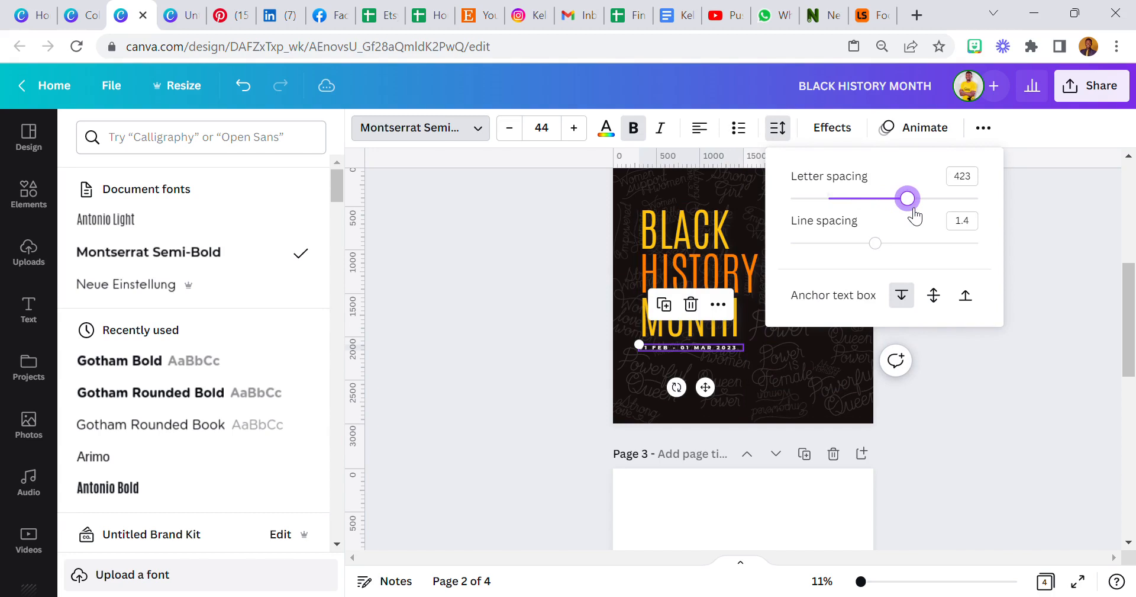
Extend the heading box slightly to the left so its lettering lines up with the start of the date line.
{"action": "left_click", "coordinate": [673, 235]}
{"action": "left_click_drag", "start_coordinate": [640, 255], "coordinate": [640, 254]}
{"action": "left_click", "coordinate": [537, 304]}
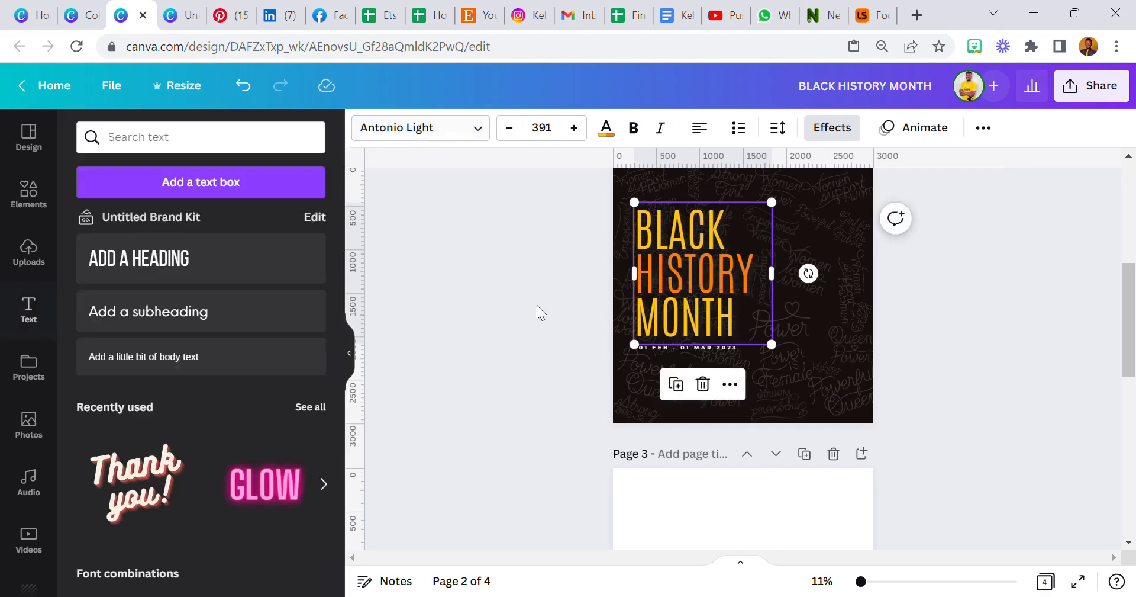
{"action": "left_click_drag", "start_coordinate": [862, 583], "coordinate": [898, 582]}
{"action": "left_click", "coordinate": [523, 304]}
{"action": "left_click_drag", "start_coordinate": [479, 234], "coordinate": [481, 234]}
{"action": "left_click", "coordinate": [822, 581]}
{"action": "left_click", "coordinate": [823, 508]}
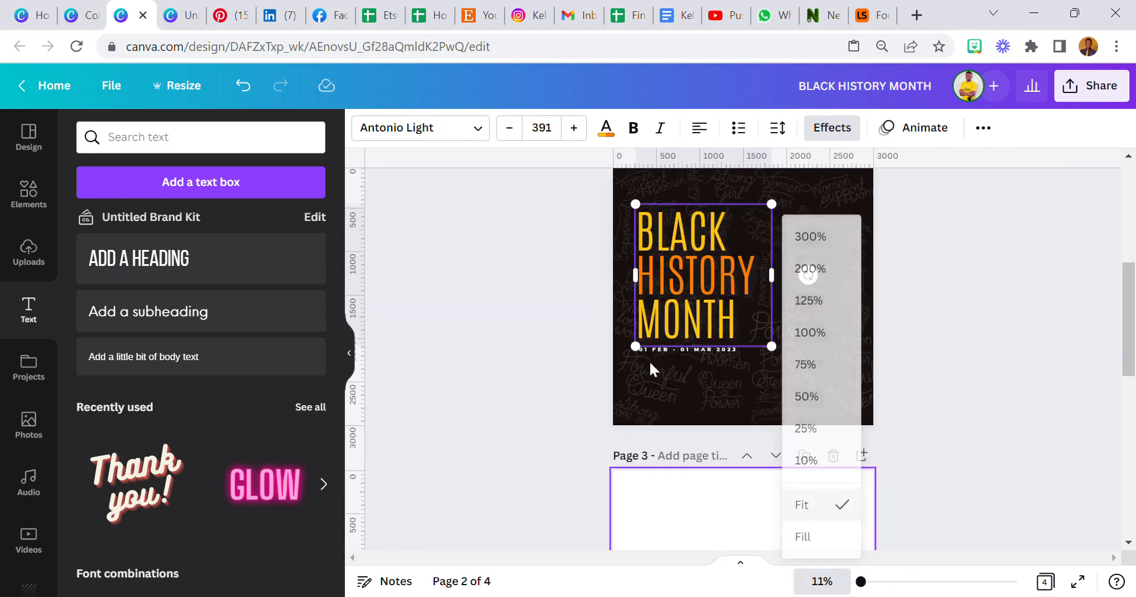
{"action": "left_click", "coordinate": [578, 345]}
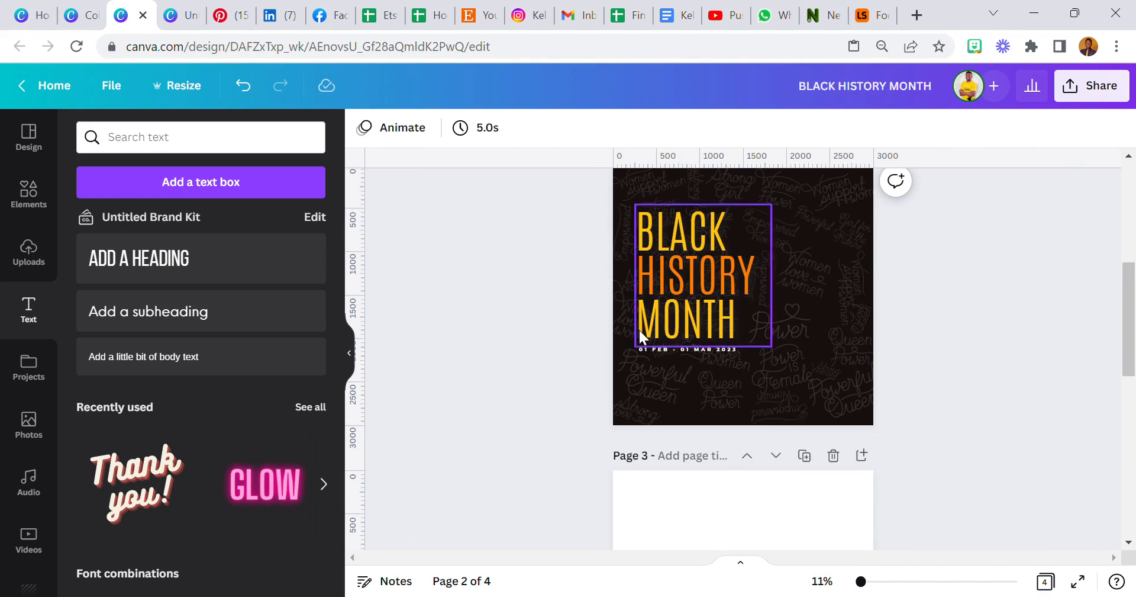
Add a square shape and flatten it into a thin bar below the date line, overhanging the page's left edge.
{"action": "left_click", "coordinate": [34, 216]}
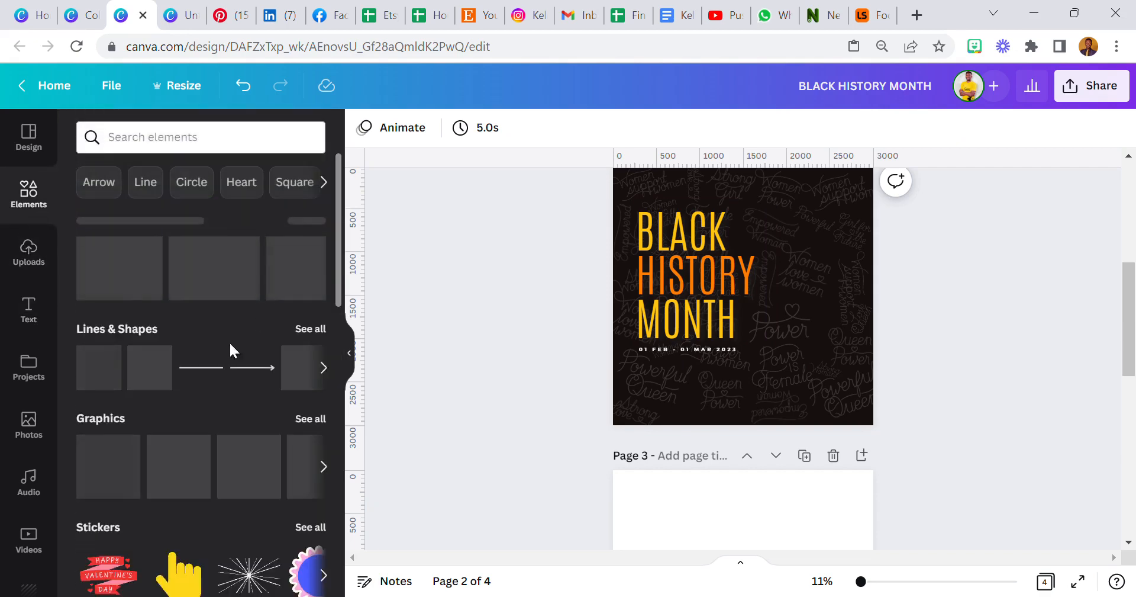
{"action": "left_click", "coordinate": [91, 373]}
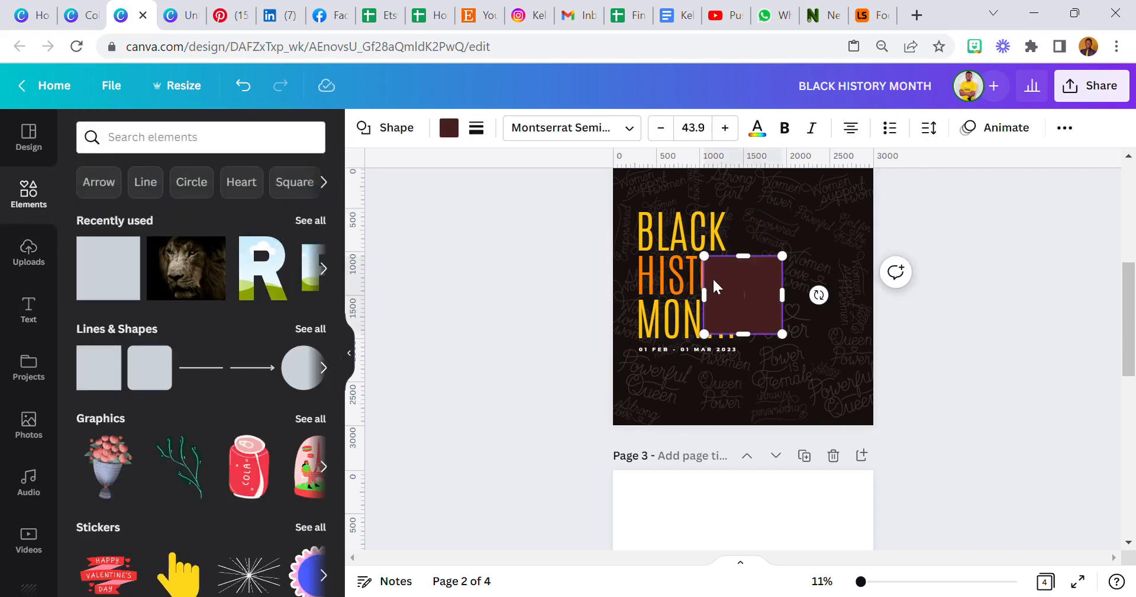
{"action": "left_click_drag", "start_coordinate": [714, 278], "coordinate": [638, 382]}
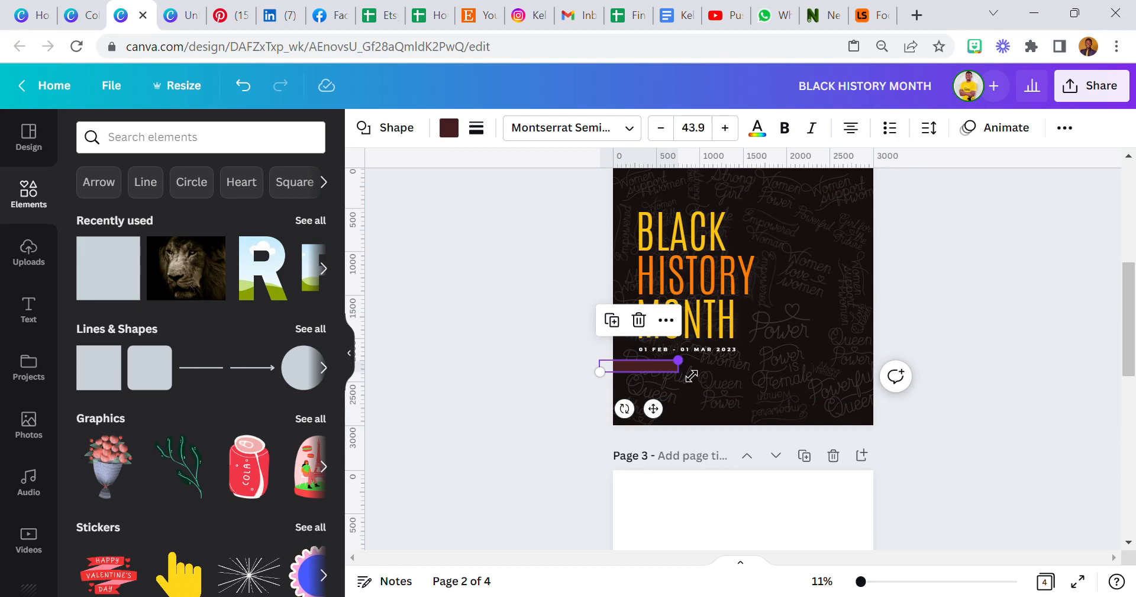
{"action": "left_click", "coordinate": [577, 372]}
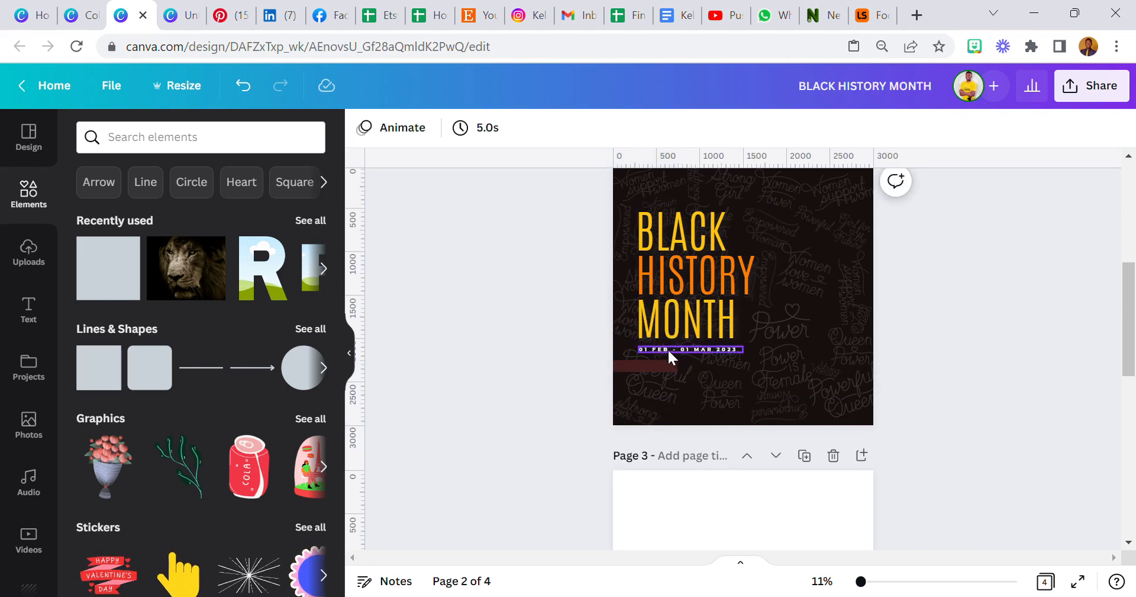
Lengthen the bar until it reaches just past the end of the date line, and fill it with the document green.
{"action": "left_click", "coordinate": [676, 365]}
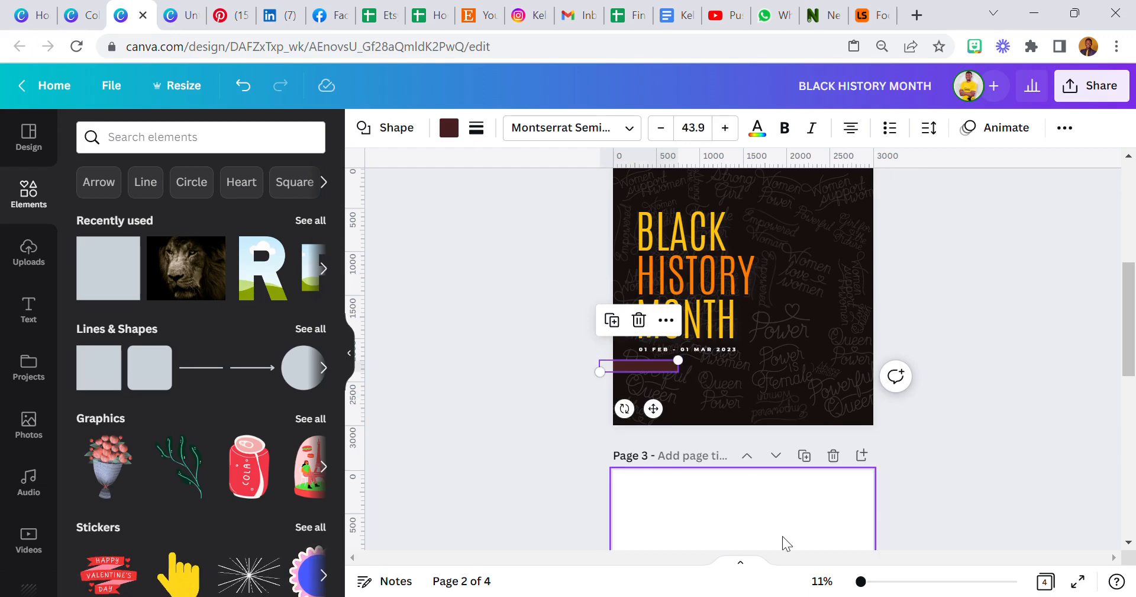
{"action": "scroll", "coordinate": [607, 393], "scroll_direction": "up", "scroll_amount": 3}
{"action": "left_click_drag", "start_coordinate": [607, 392], "coordinate": [762, 394]}
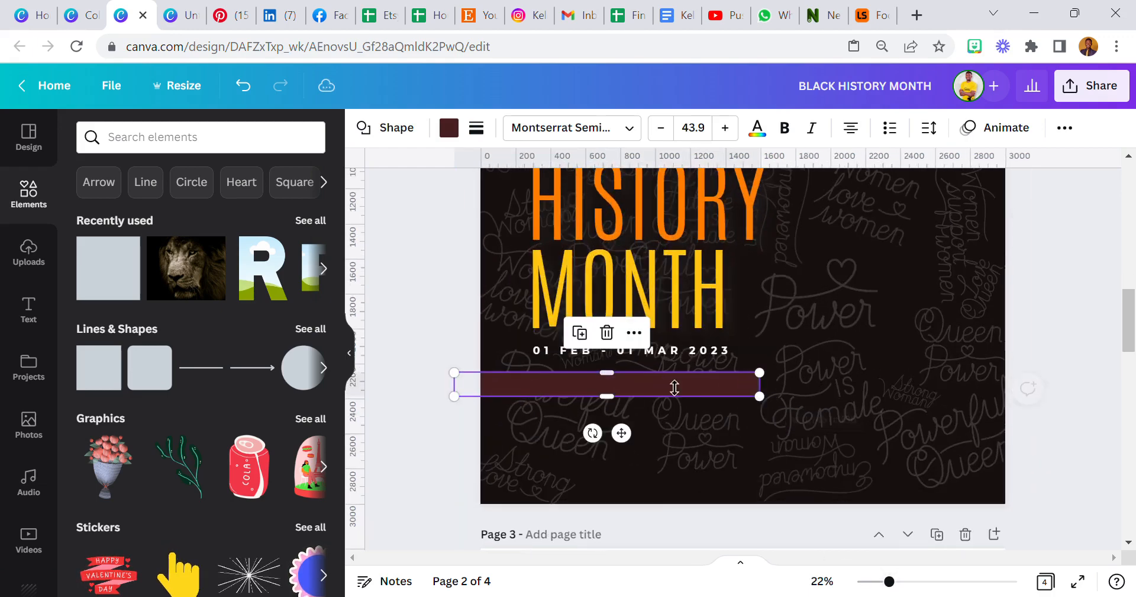
{"action": "left_click", "coordinate": [450, 127]}
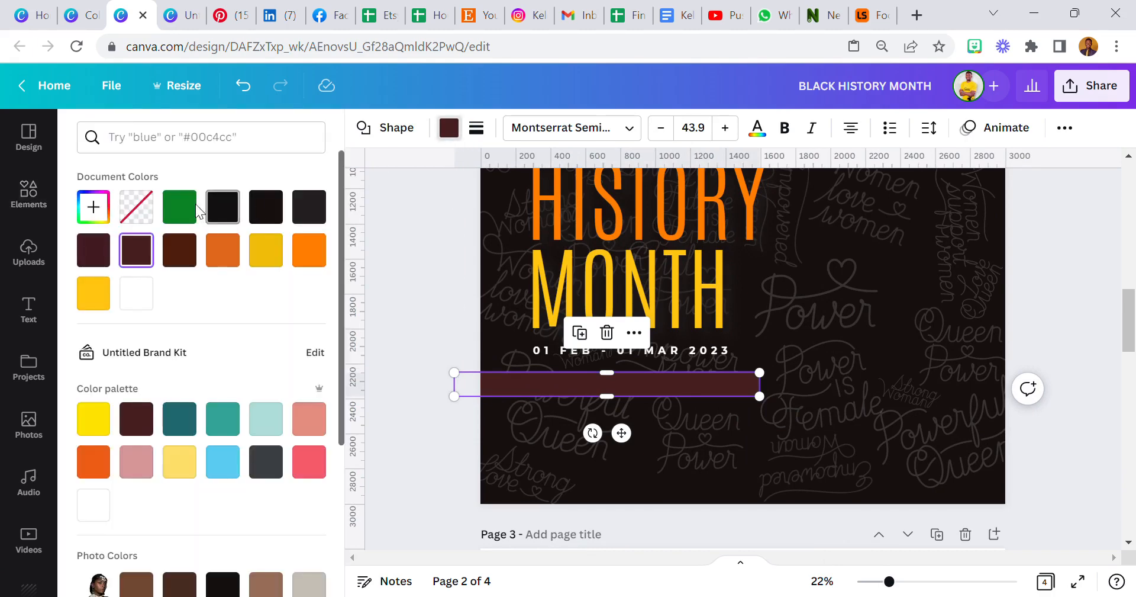
{"action": "left_click", "coordinate": [178, 203]}
{"action": "left_click", "coordinate": [453, 307]}
Duplicate the date line onto the green bar and replace the copy's text with "THE FIGHT FOR JUSTICE. PEACE & EQUITY".
{"action": "left_click", "coordinate": [549, 349]}
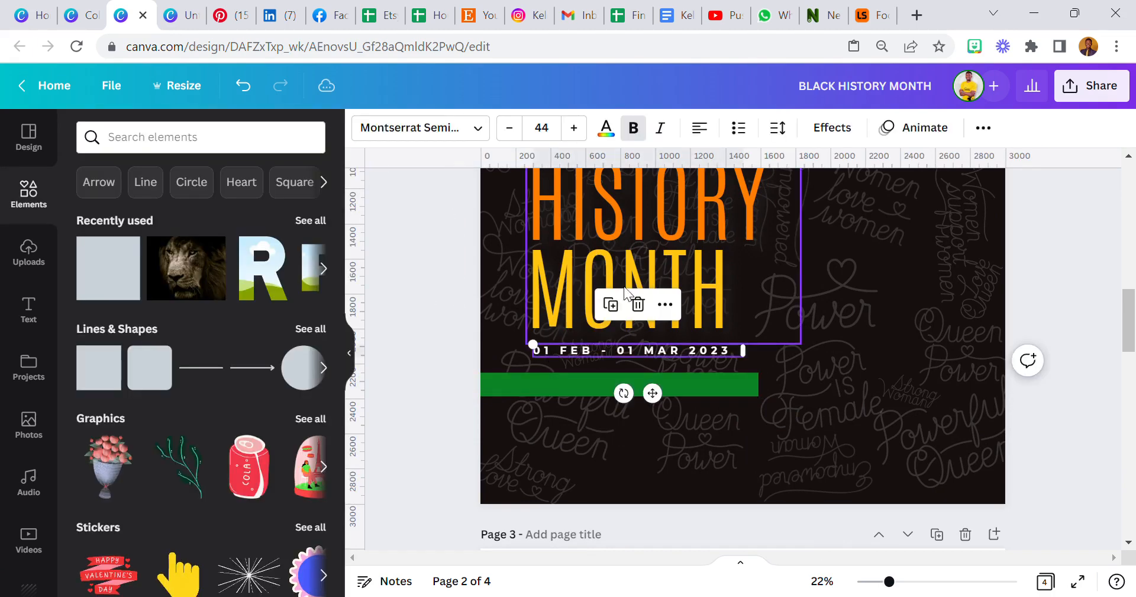
{"action": "left_click", "coordinate": [614, 307]}
{"action": "left_click_drag", "start_coordinate": [656, 397], "coordinate": [660, 436]}
{"action": "double_click", "coordinate": [621, 388]}
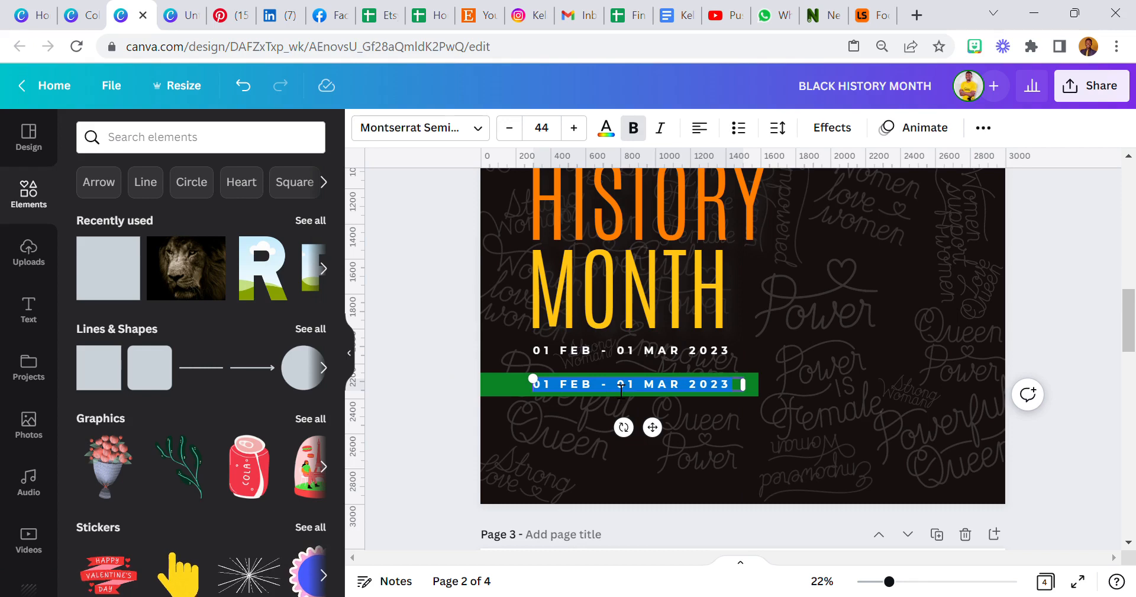
{"action": "type", "text": "THE FIGHT F"}
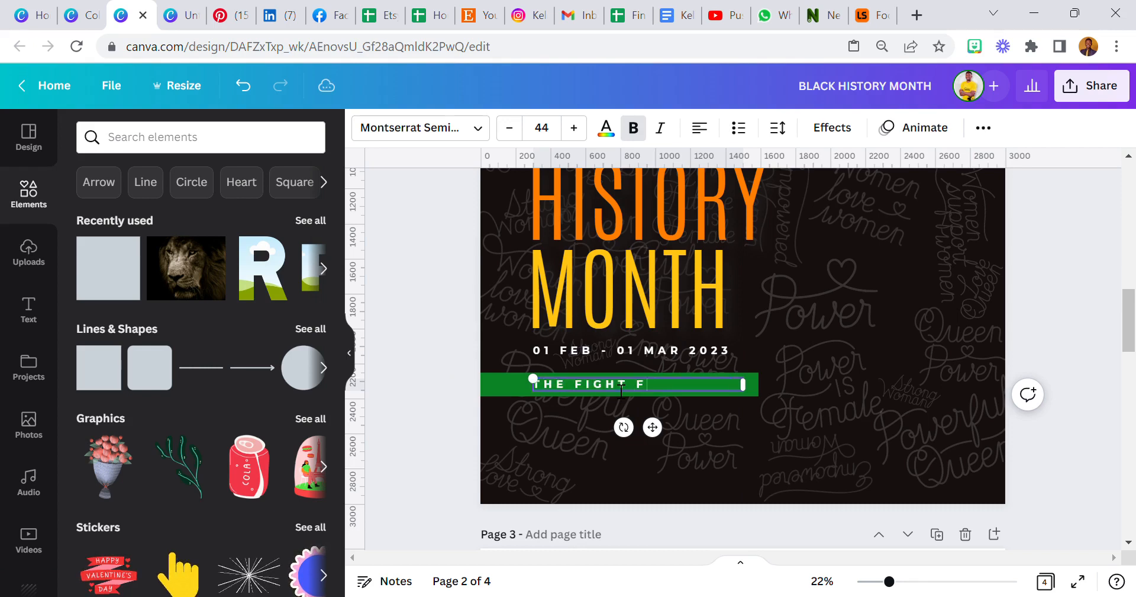
{"action": "type", "text": "OR JUSTIC"}
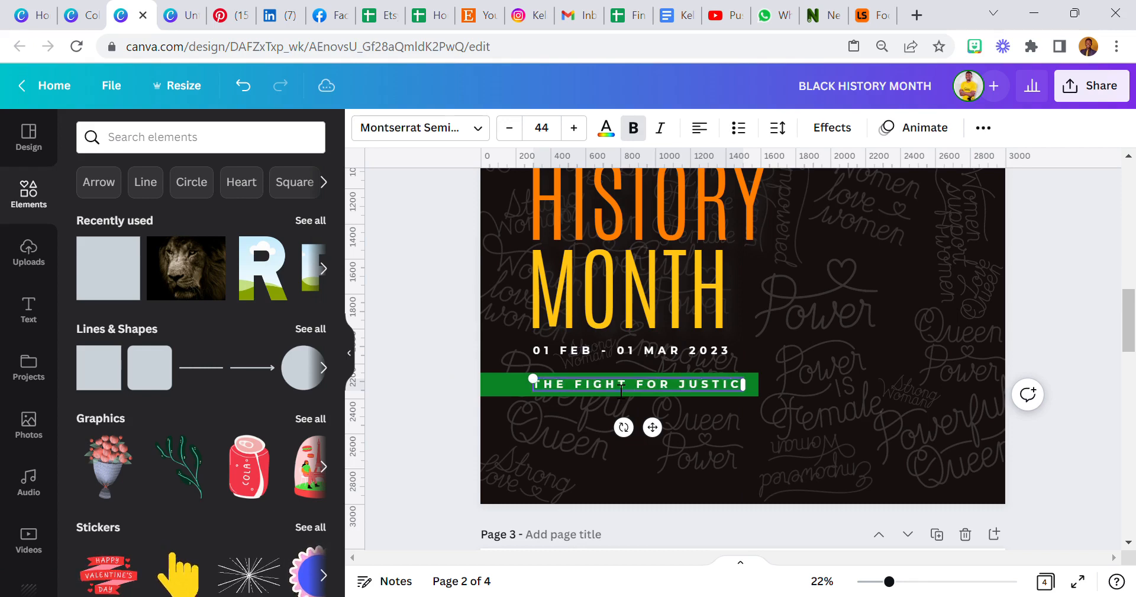
{"action": "type", "text": "E. PEACE &"}
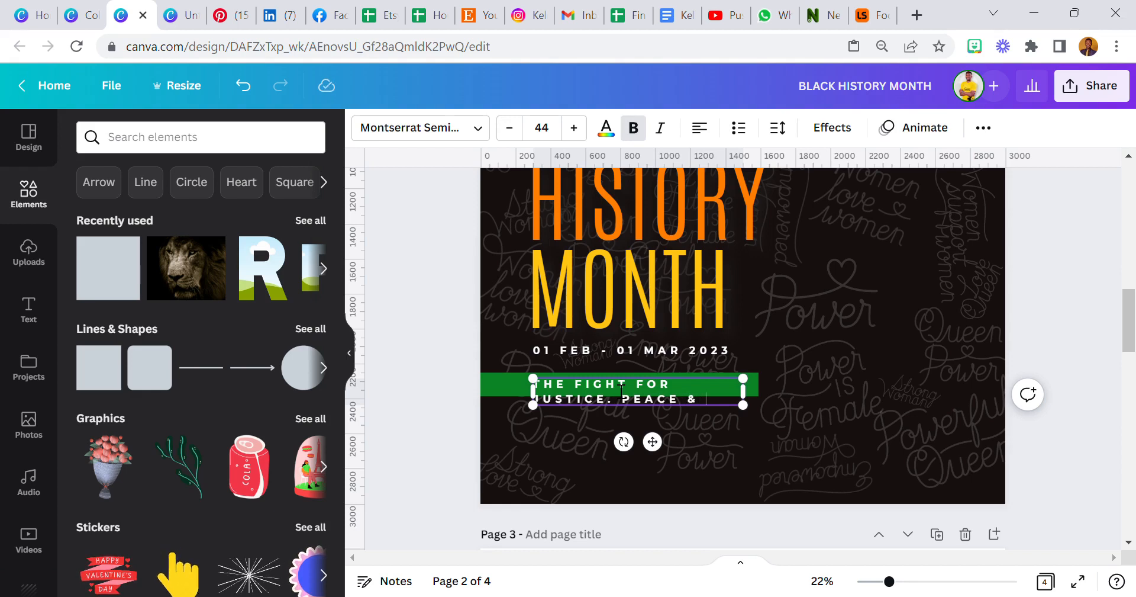
{"action": "type", "text": "QUITY"}
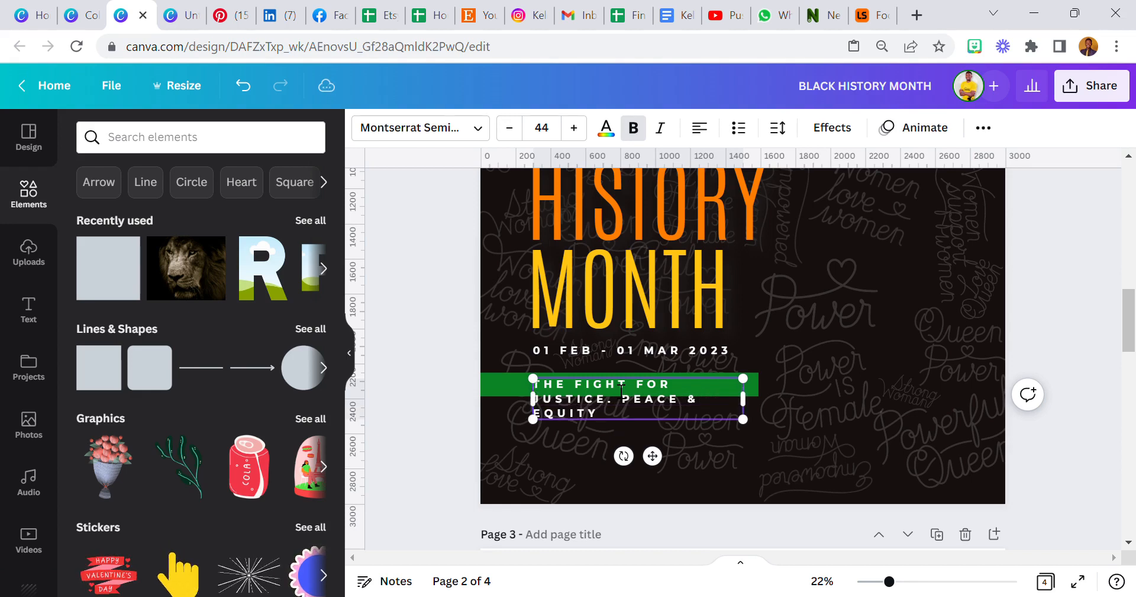
Fit the caption on one line within the bar, with font size 40, letter spacing 0 and a box ending near the bar's end.
{"action": "left_click_drag", "start_coordinate": [755, 406], "coordinate": [942, 423]}
{"action": "left_click", "coordinate": [547, 131]}
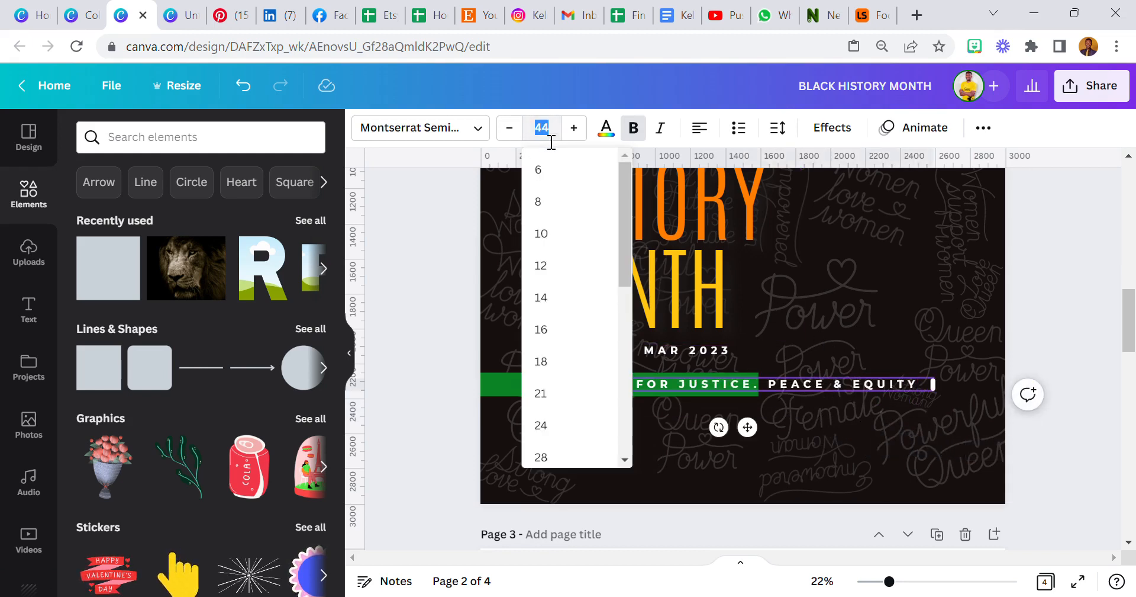
{"action": "type", "text": "40"}
{"action": "key", "text": "Return"}
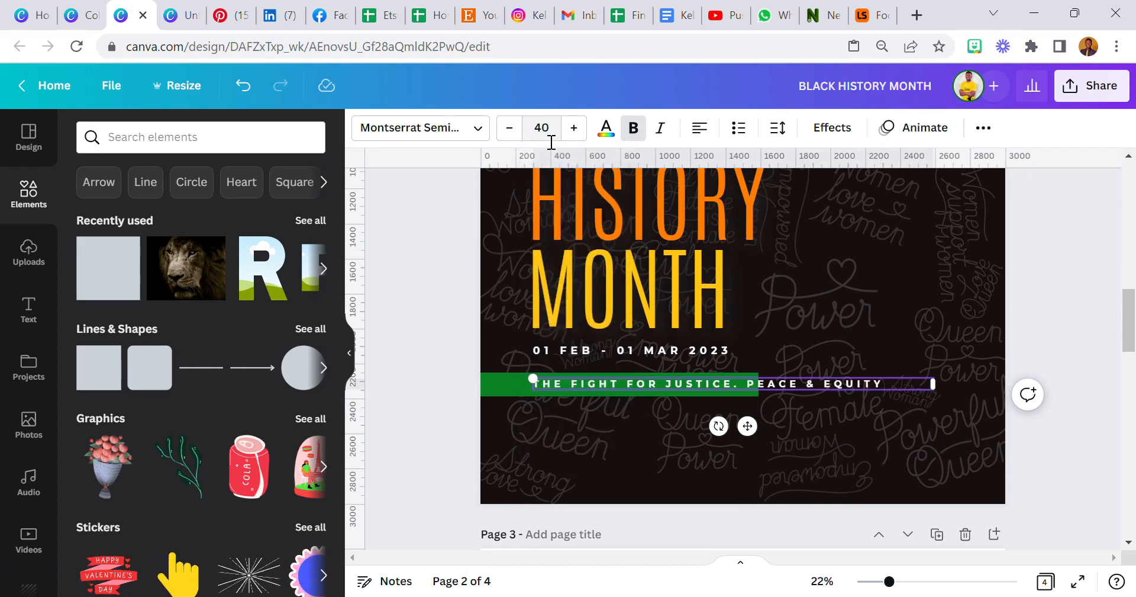
{"action": "left_click", "coordinate": [781, 128]}
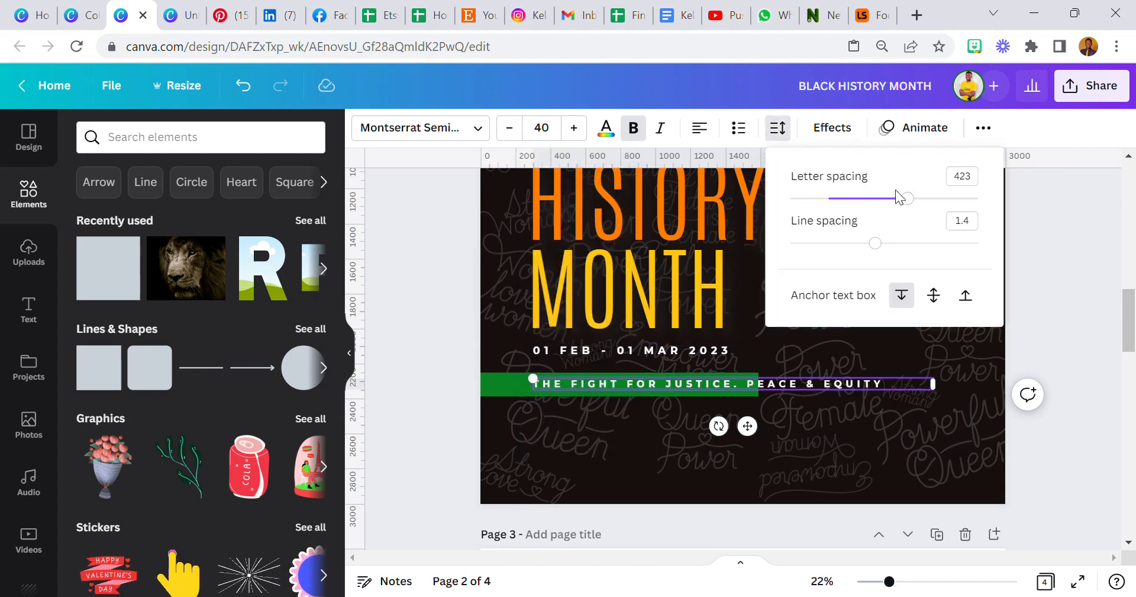
{"action": "left_click_drag", "start_coordinate": [904, 195], "coordinate": [833, 224]}
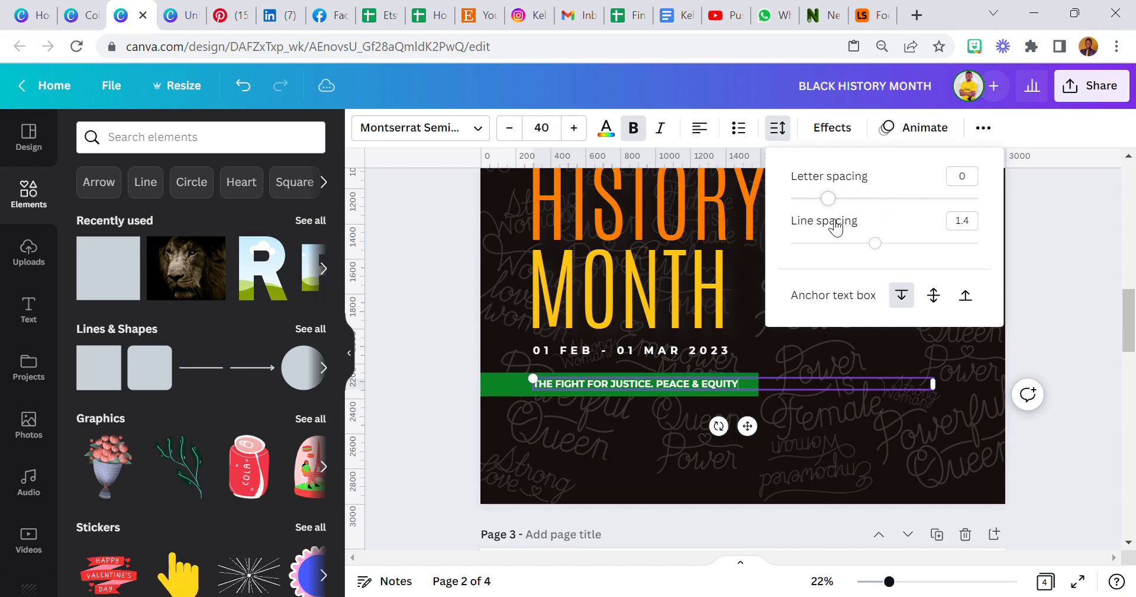
{"action": "left_click_drag", "start_coordinate": [934, 384], "coordinate": [760, 385]}
Make the green bar slightly taller at its upper edge to balance the space around the caption.
{"action": "left_click", "coordinate": [483, 384]}
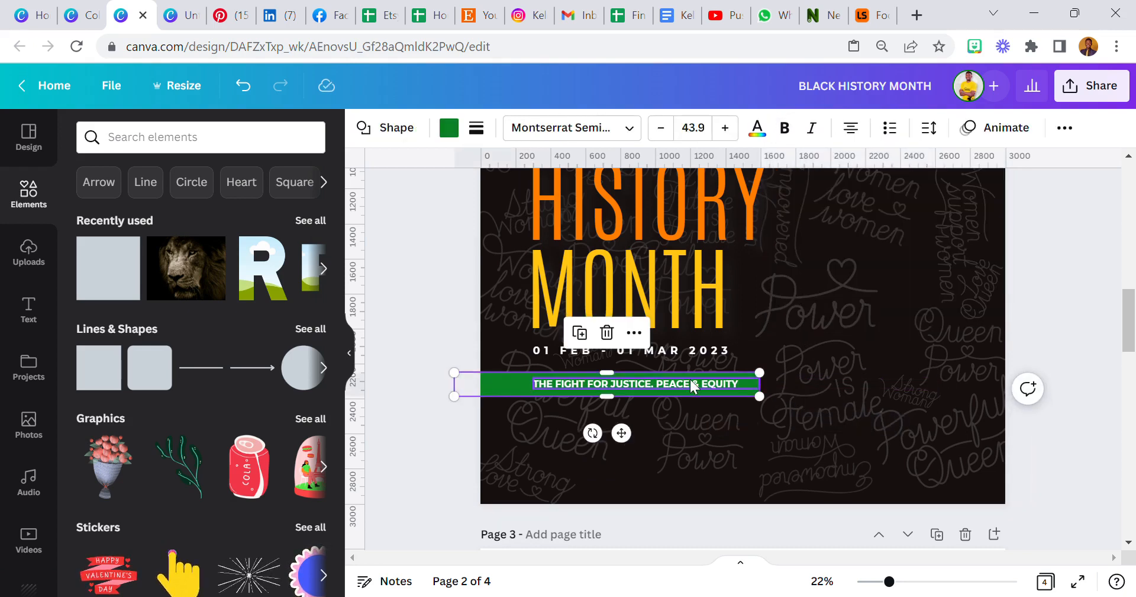
{"action": "left_click_drag", "start_coordinate": [771, 382], "coordinate": [770, 386]}
{"action": "left_click", "coordinate": [421, 319]}
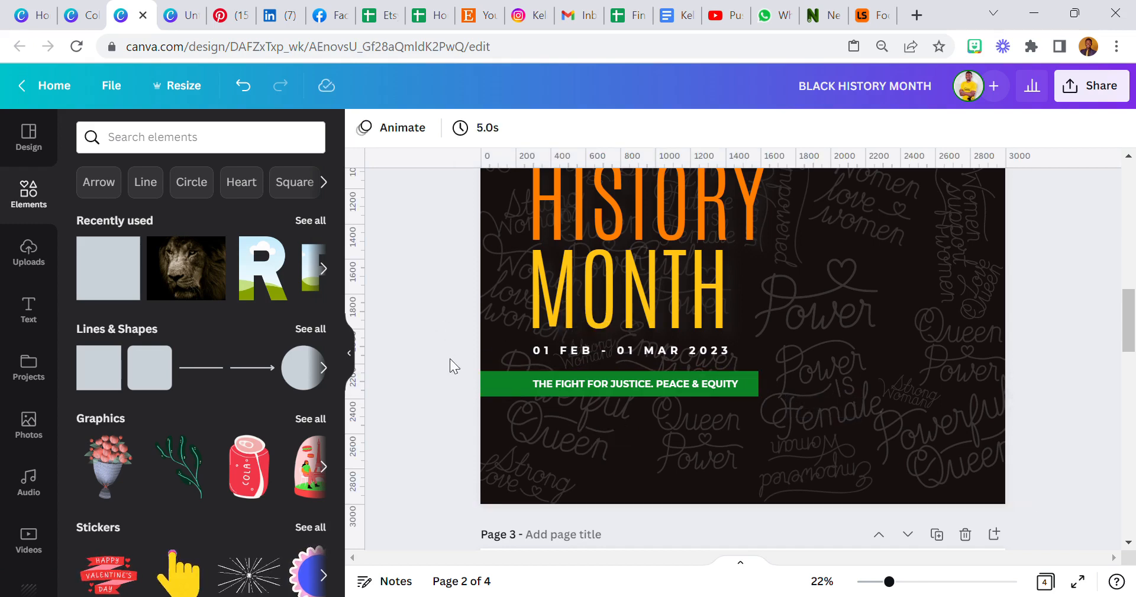
Search the elements for "THEME" and add the white open-book graphic with a cloud above it.
{"action": "left_click", "coordinate": [219, 144]}
{"action": "type", "text": "THEME"}
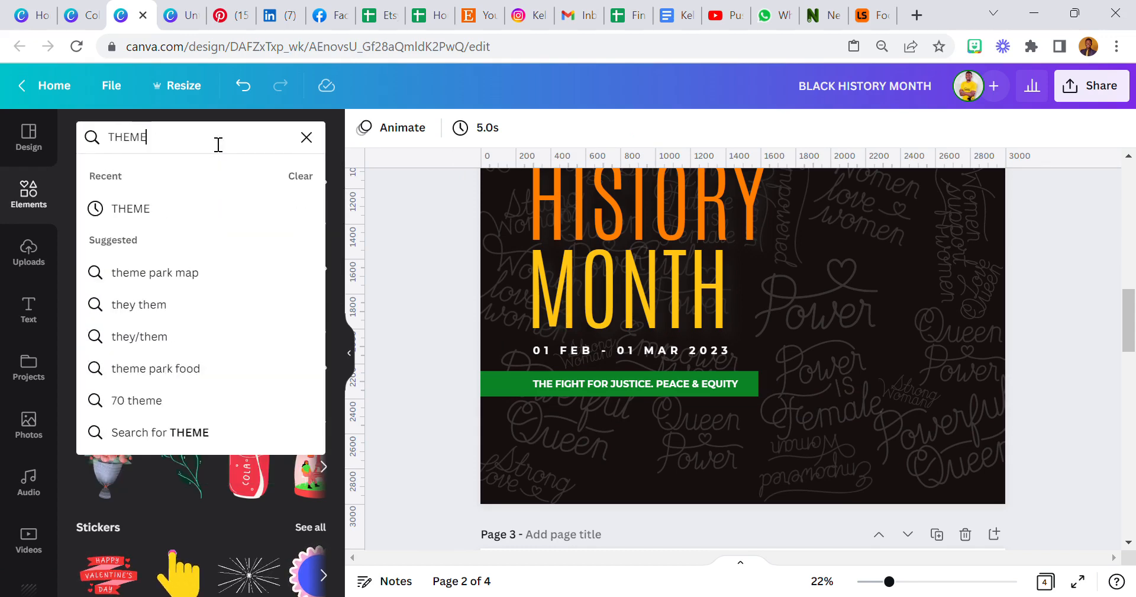
{"action": "key", "text": "Return"}
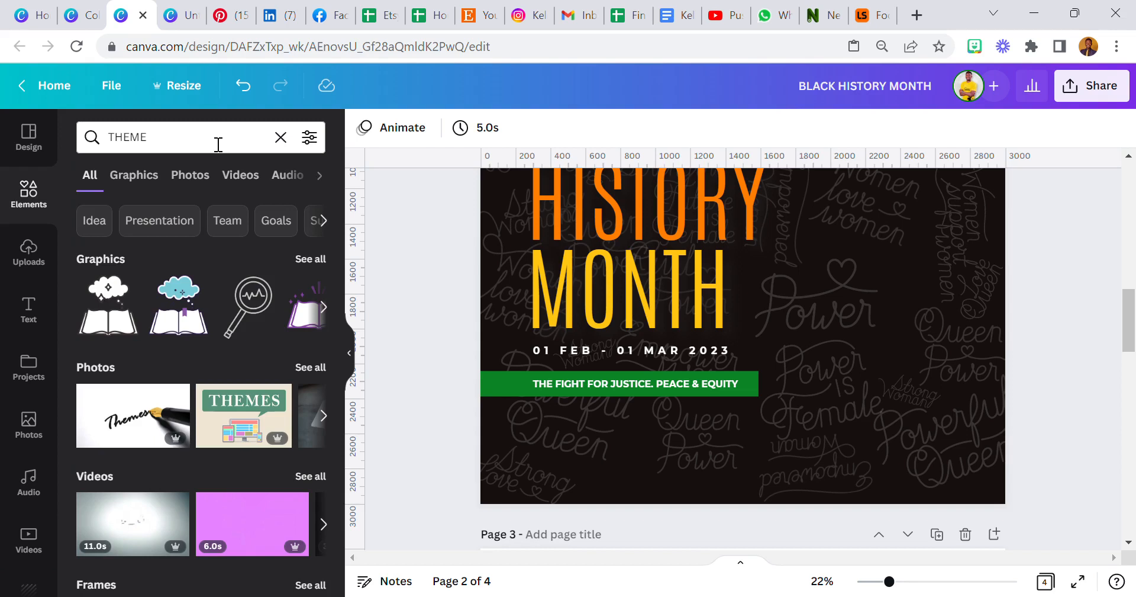
{"action": "left_click", "coordinate": [120, 290]}
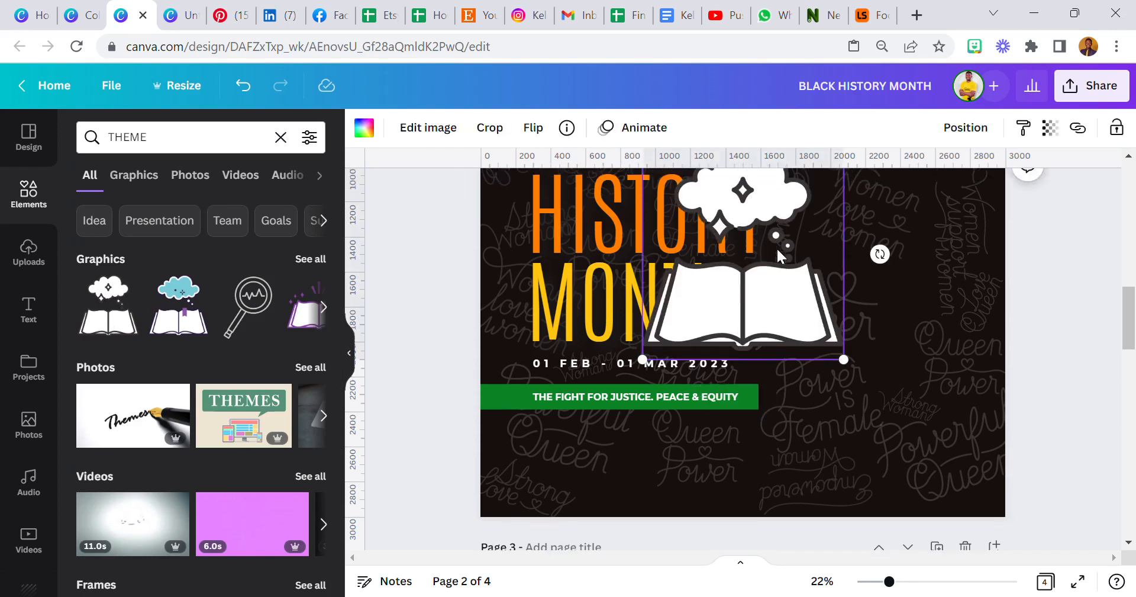
Shrink the book graphic to a tiny icon and place it on the green bar just before the caption text.
{"action": "left_click_drag", "start_coordinate": [859, 240], "coordinate": [654, 427]}
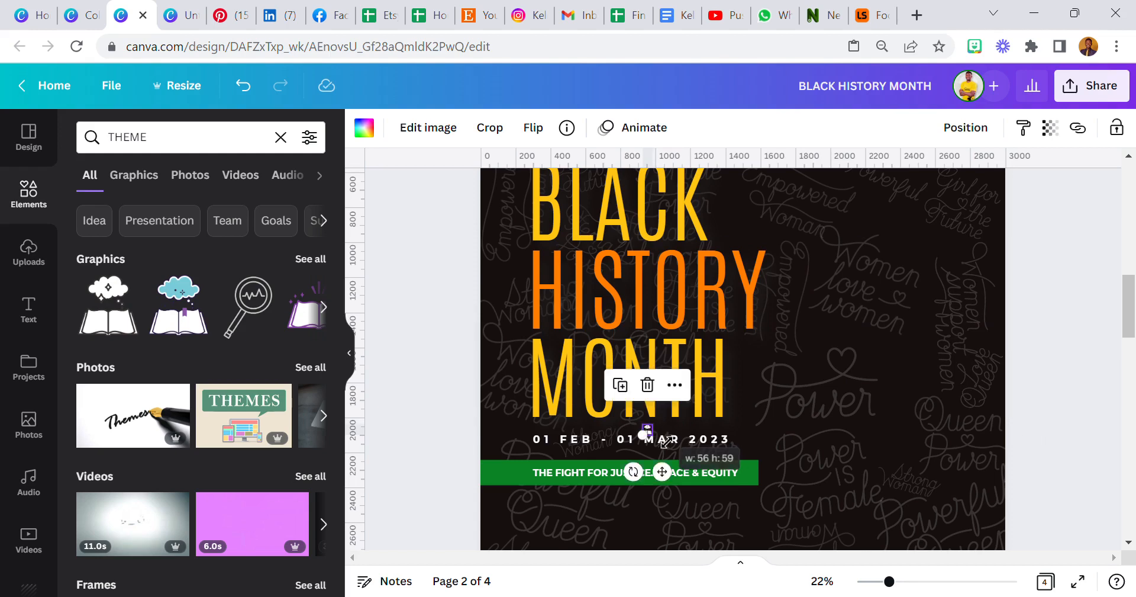
{"action": "left_click_drag", "start_coordinate": [673, 487], "coordinate": [538, 528]}
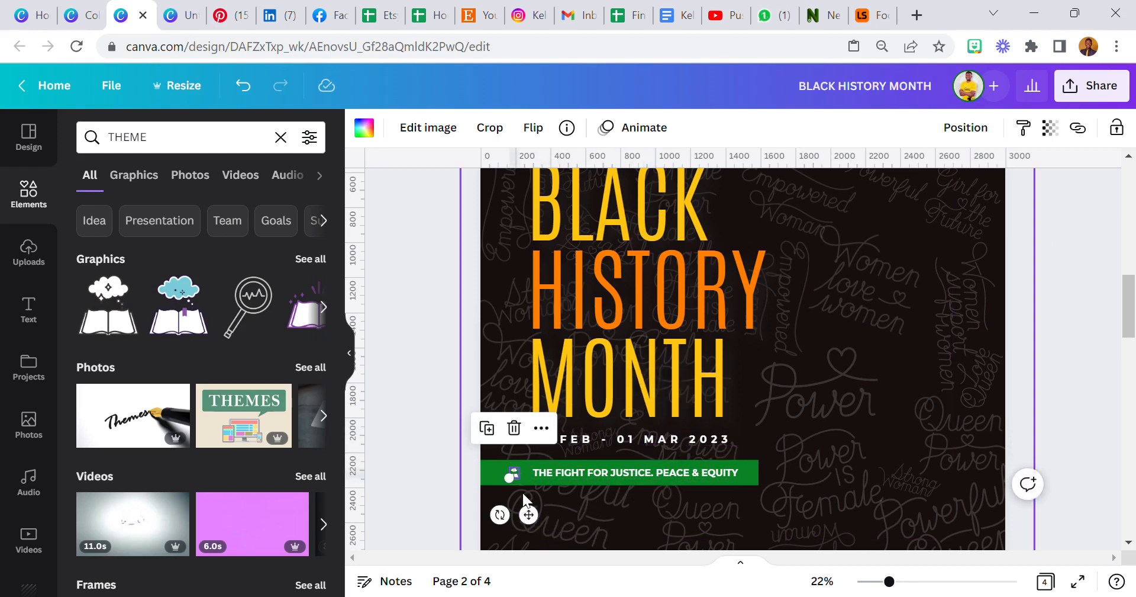
{"action": "left_click_drag", "start_coordinate": [537, 473], "coordinate": [540, 477]}
{"action": "left_click", "coordinate": [887, 582]}
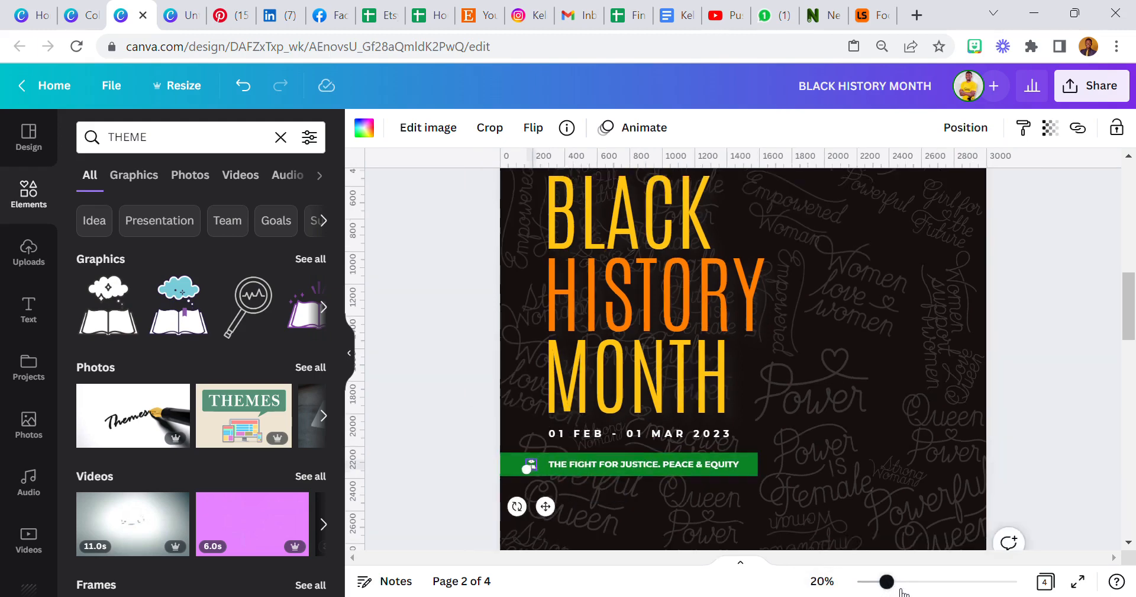
{"action": "left_click", "coordinate": [900, 586]}
{"action": "scroll", "coordinate": [531, 340], "scroll_direction": "down", "scroll_amount": 2}
{"action": "left_click_drag", "start_coordinate": [427, 345], "coordinate": [422, 350]}
{"action": "left_click", "coordinate": [456, 398]}
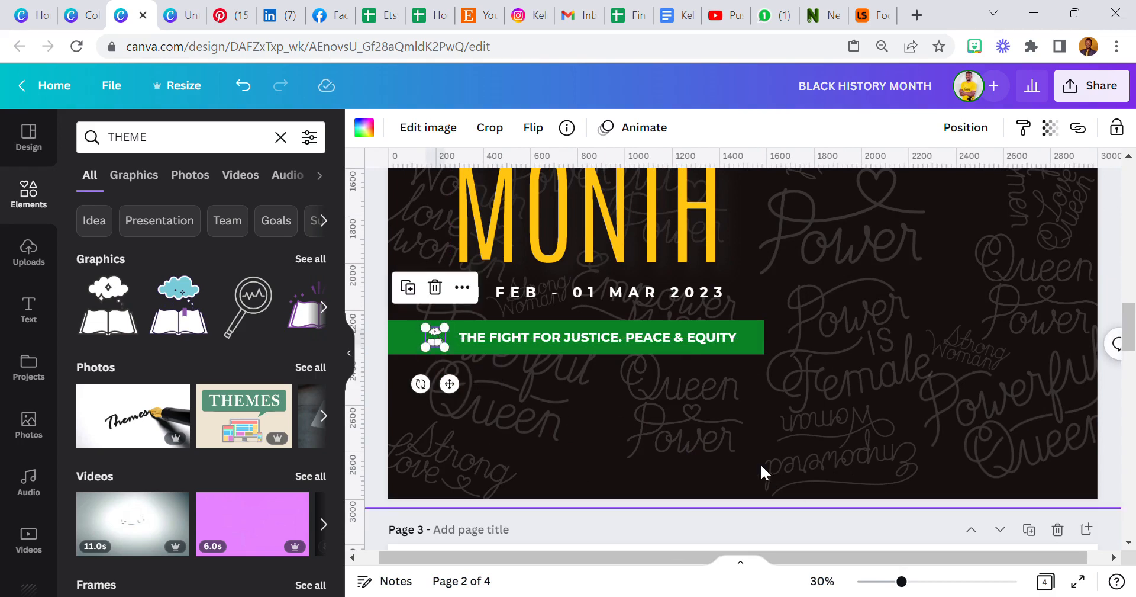
Remove the bold formatting from the caption on the green bar and fit the page in view.
{"action": "left_click", "coordinate": [684, 345]}
{"action": "left_click", "coordinate": [634, 127]}
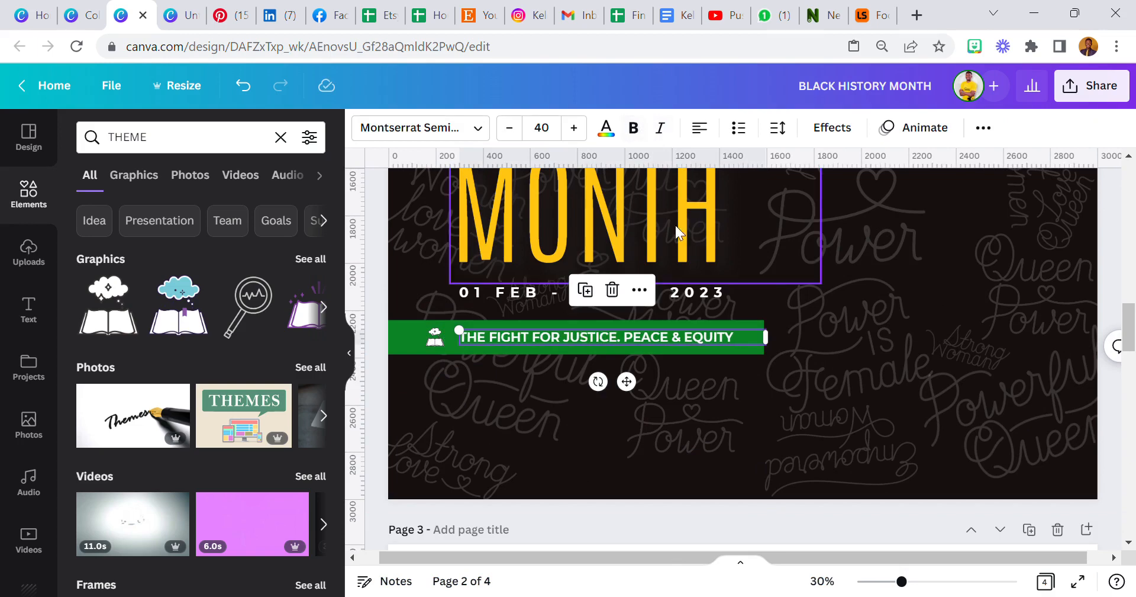
{"action": "left_click", "coordinate": [832, 586]}
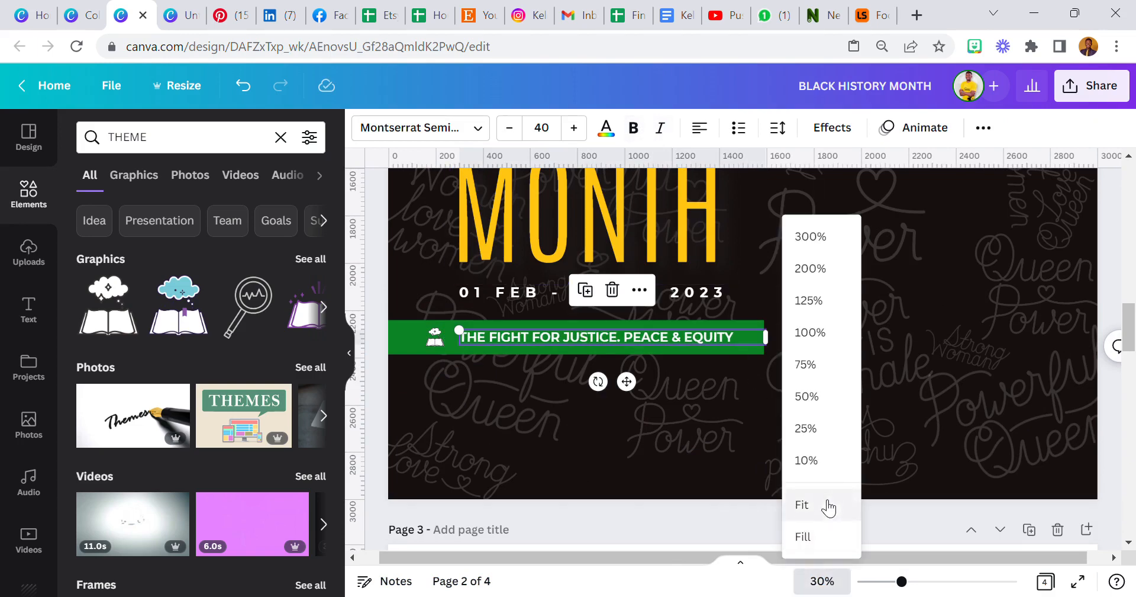
{"action": "left_click", "coordinate": [826, 504]}
{"action": "left_click", "coordinate": [524, 348]}
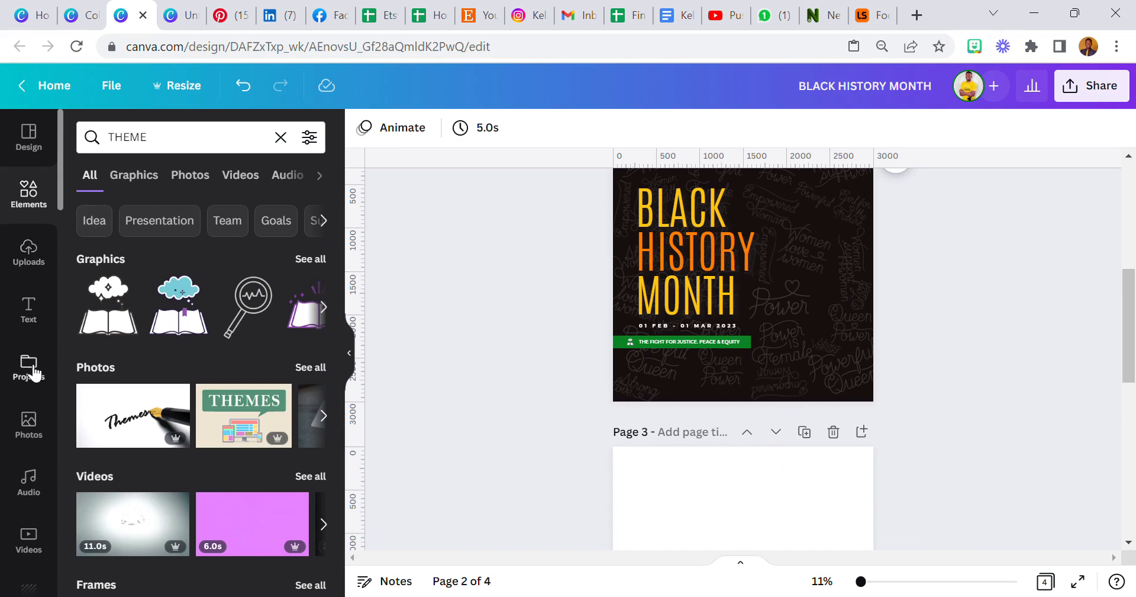
Compare page 2 with the finished flyer on page 1, and open the Starred collection of saved elements.
{"action": "scroll", "coordinate": [579, 363], "scroll_direction": "up", "scroll_amount": 5}
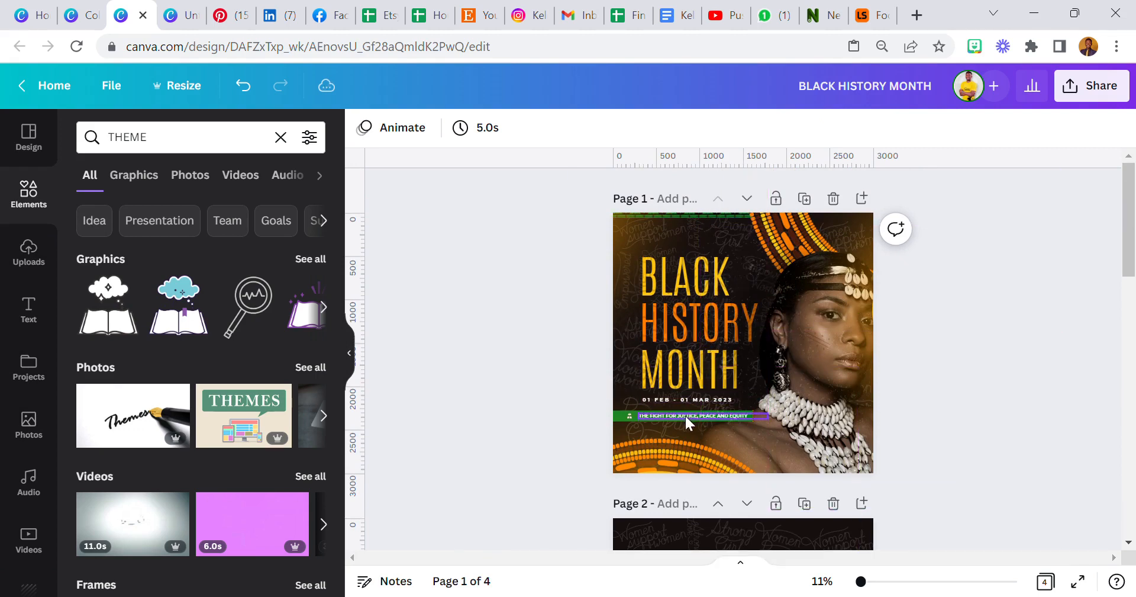
{"action": "scroll", "coordinate": [684, 414], "scroll_direction": "down", "scroll_amount": 3}
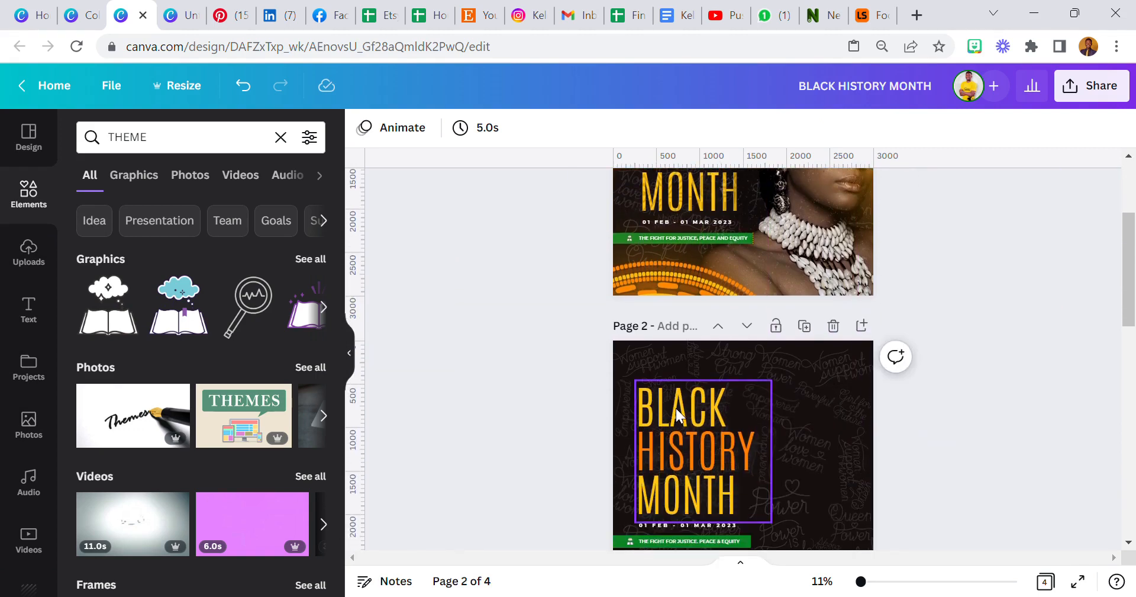
{"action": "scroll", "coordinate": [677, 392], "scroll_direction": "down", "scroll_amount": 2}
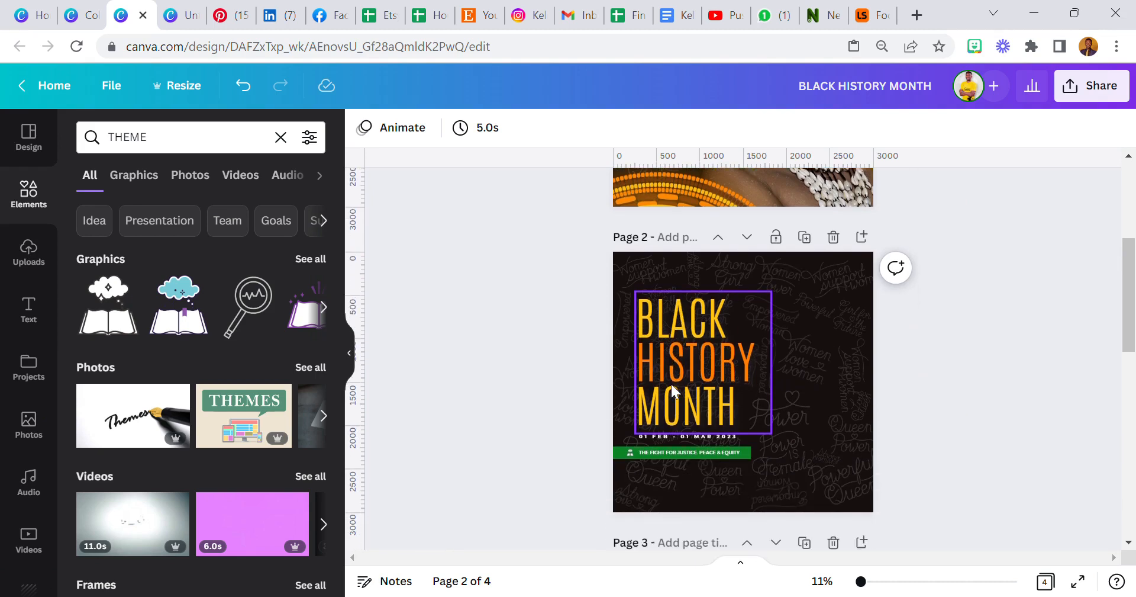
{"action": "scroll", "coordinate": [28, 391], "scroll_direction": "down", "scroll_amount": 3}
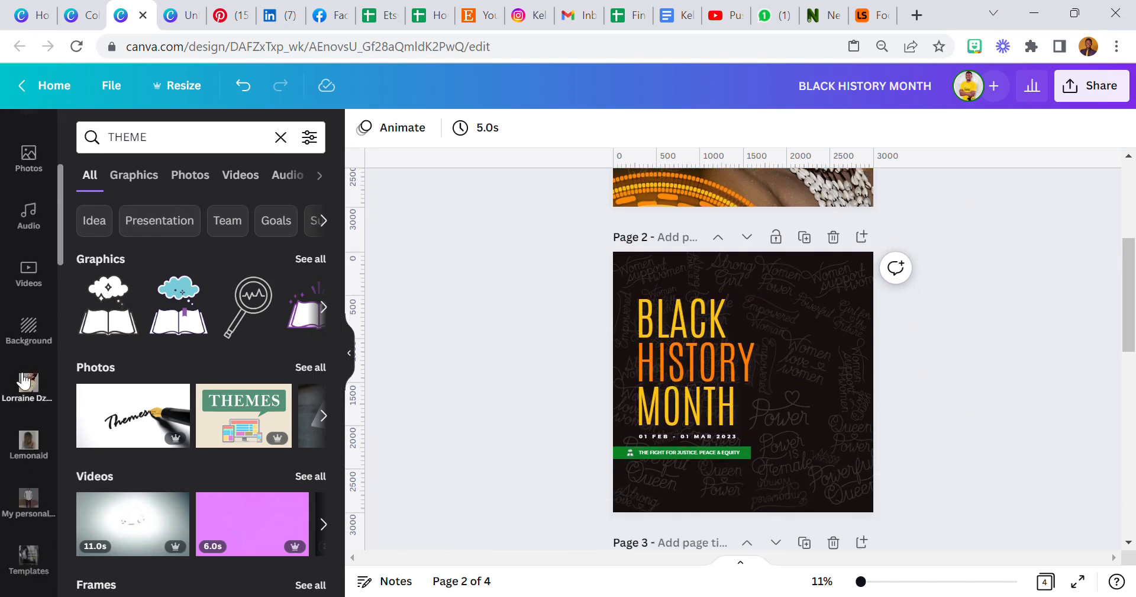
{"action": "left_click", "coordinate": [707, 346]}
{"action": "scroll", "coordinate": [27, 338], "scroll_direction": "down", "scroll_amount": 10}
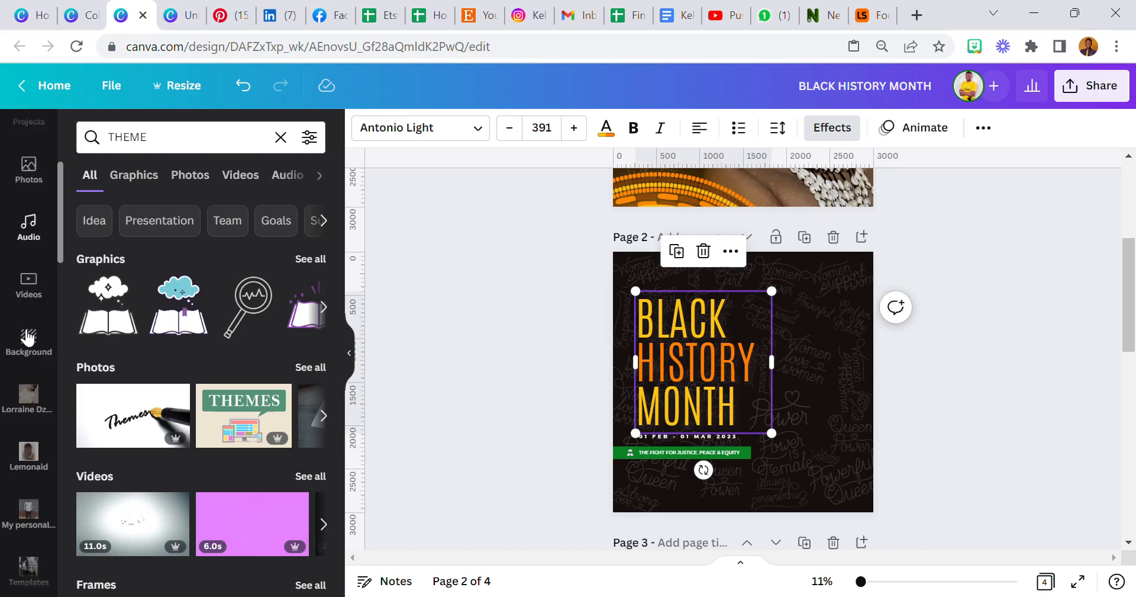
{"action": "scroll", "coordinate": [34, 455], "scroll_direction": "down", "scroll_amount": 5}
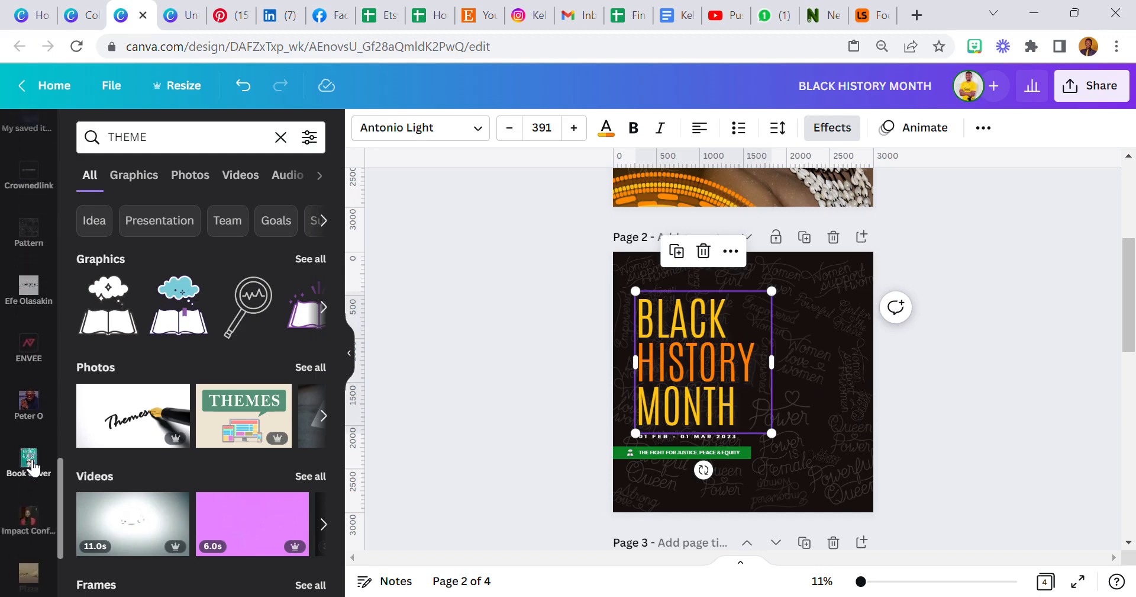
{"action": "left_click", "coordinate": [29, 453]}
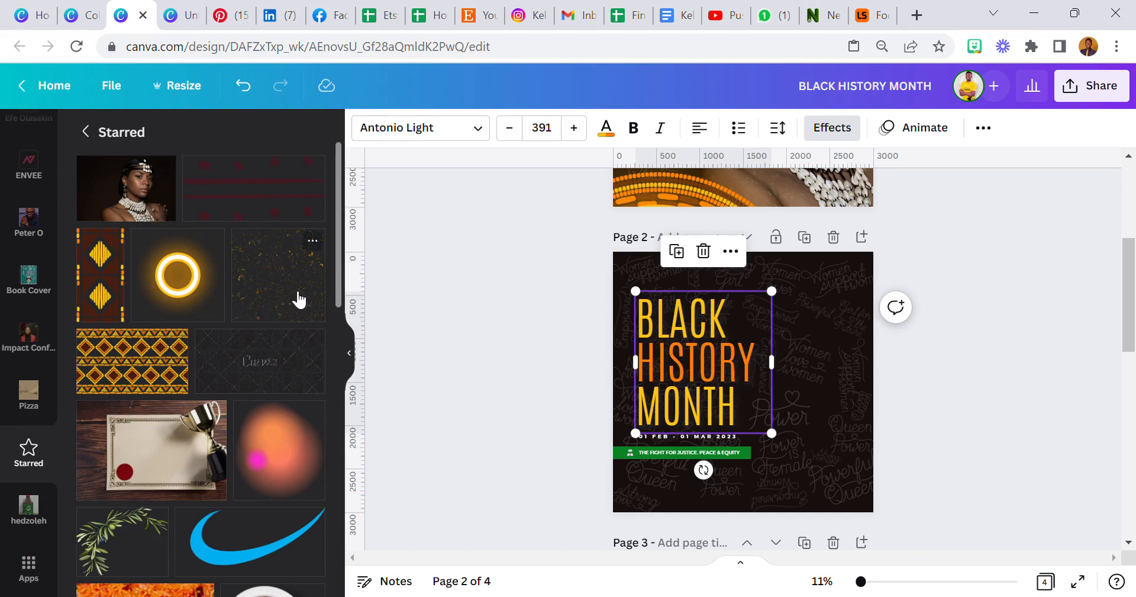
{"action": "left_click", "coordinate": [563, 398]}
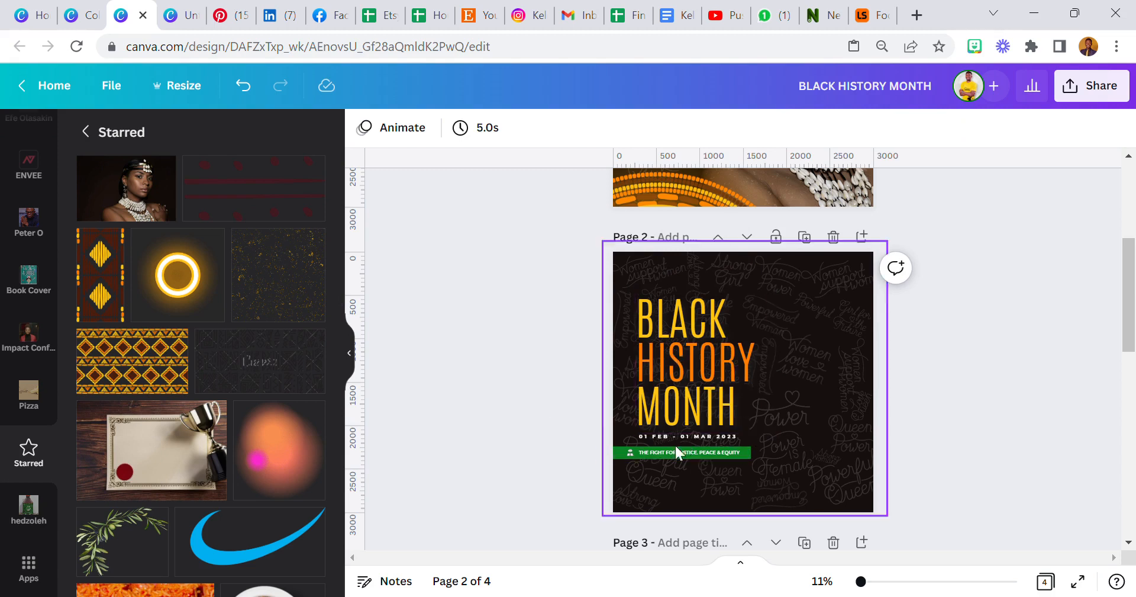
View the book icon's information to examine the options for starring it or adding it to a folder.
{"action": "left_click", "coordinate": [631, 451]}
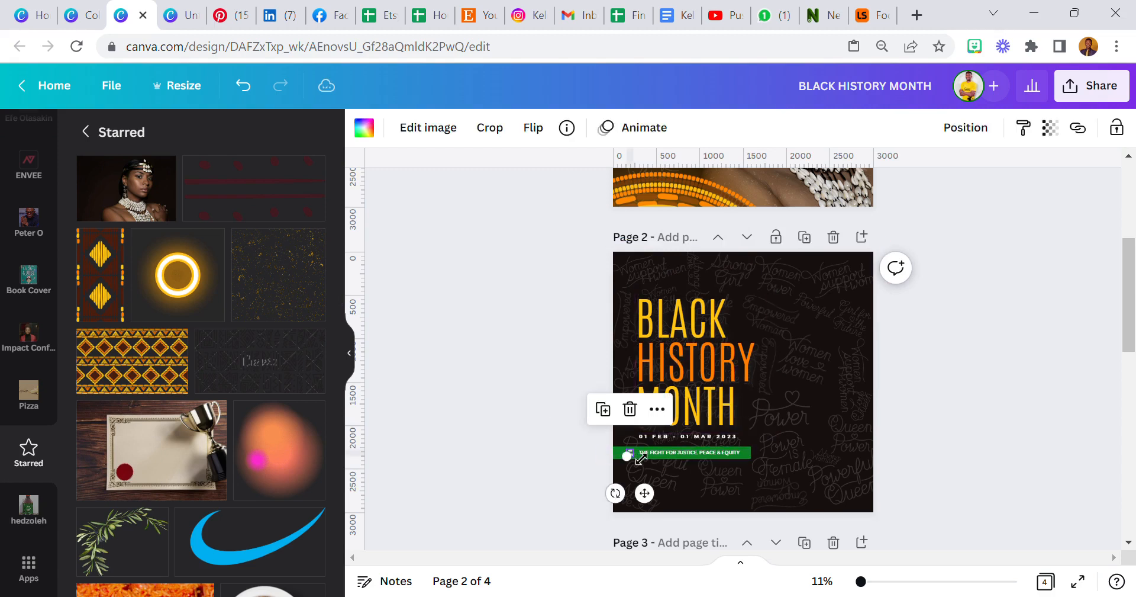
{"action": "left_click", "coordinate": [568, 128]}
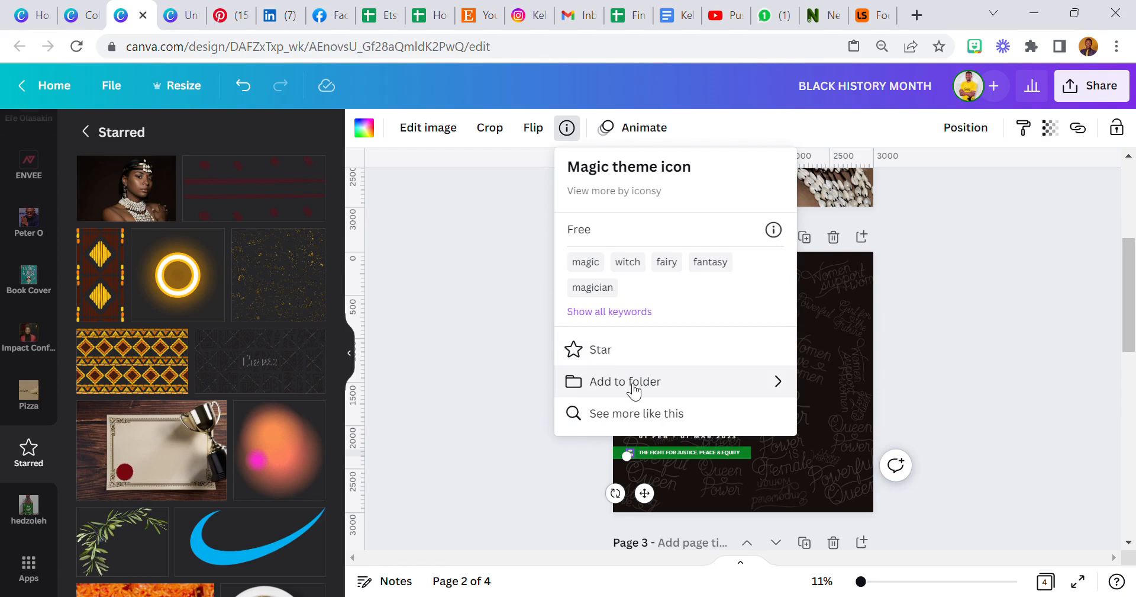
{"action": "left_click", "coordinate": [521, 360]}
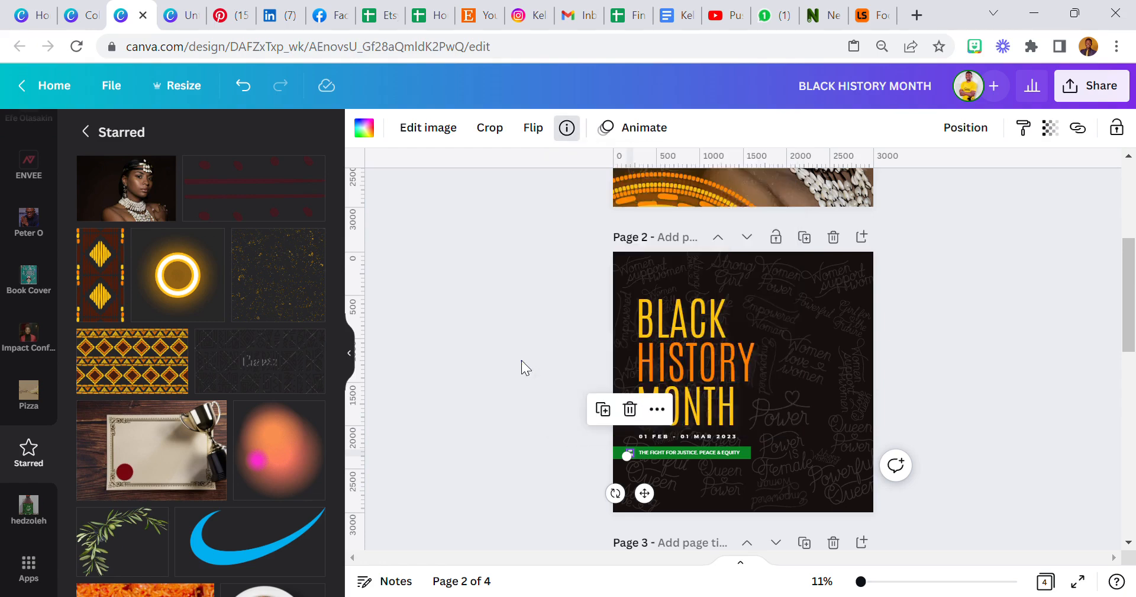
{"action": "scroll", "coordinate": [16, 355], "scroll_direction": "up", "scroll_amount": 5}
{"action": "scroll", "coordinate": [16, 355], "scroll_direction": "up", "scroll_amount": 10}
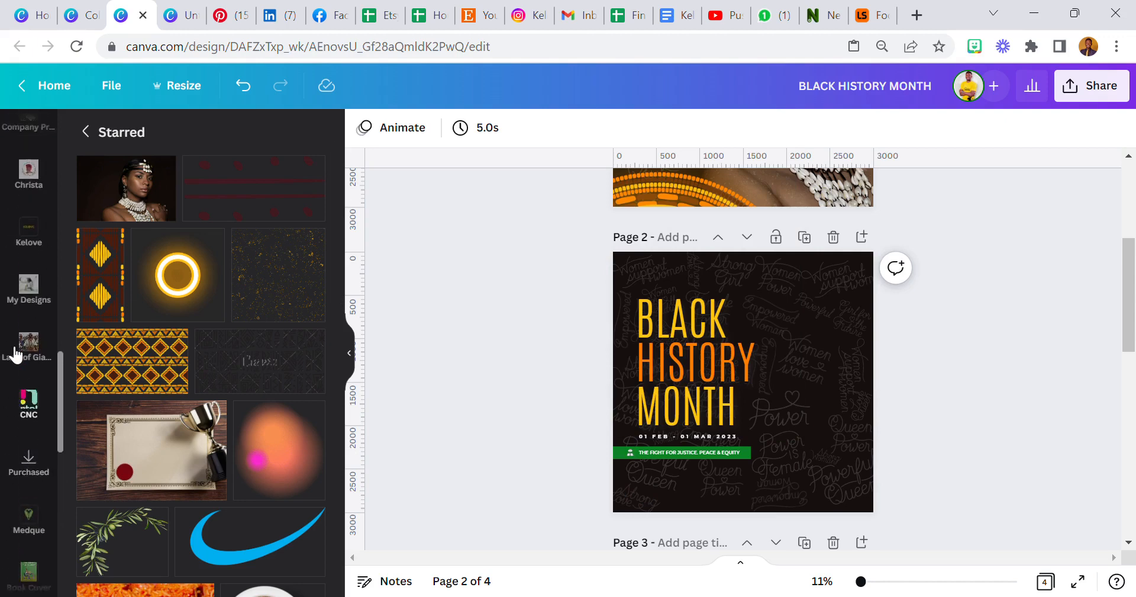
{"action": "scroll", "coordinate": [7, 275], "scroll_direction": "up", "scroll_amount": 5}
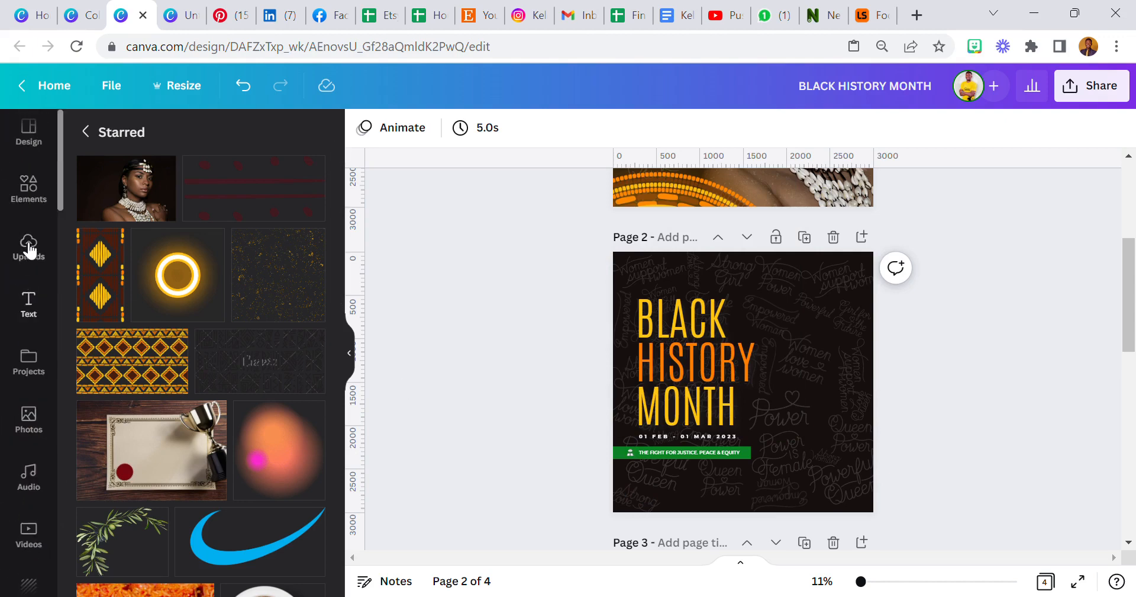
Examine the star and add-to-folder options, including the folder list, for the first trending photo in the Photos library.
{"action": "left_click", "coordinate": [37, 424]}
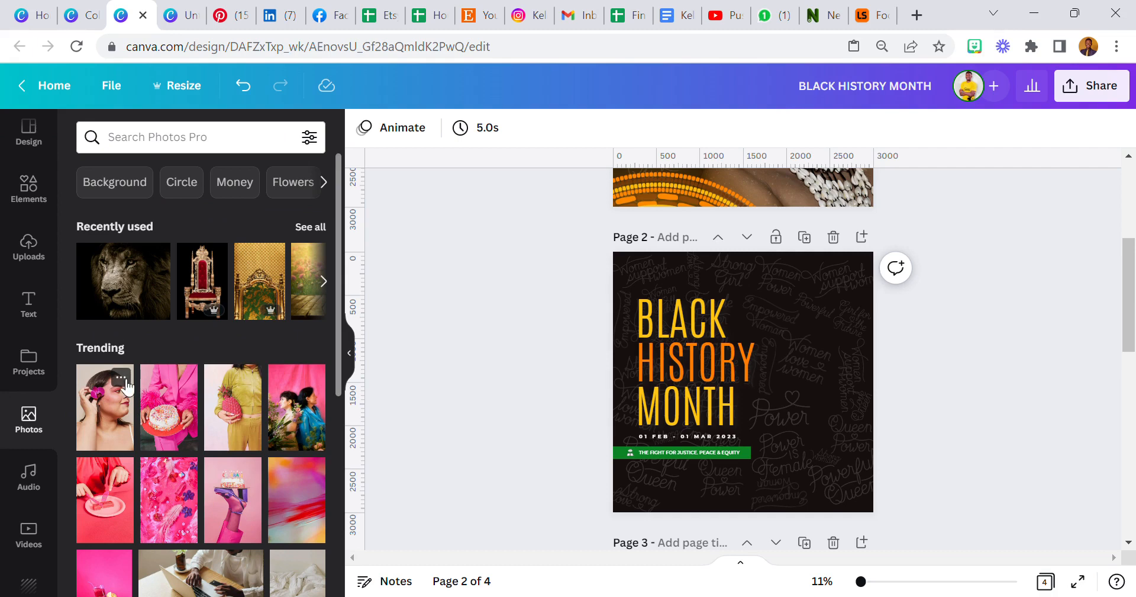
{"action": "left_click", "coordinate": [120, 379]}
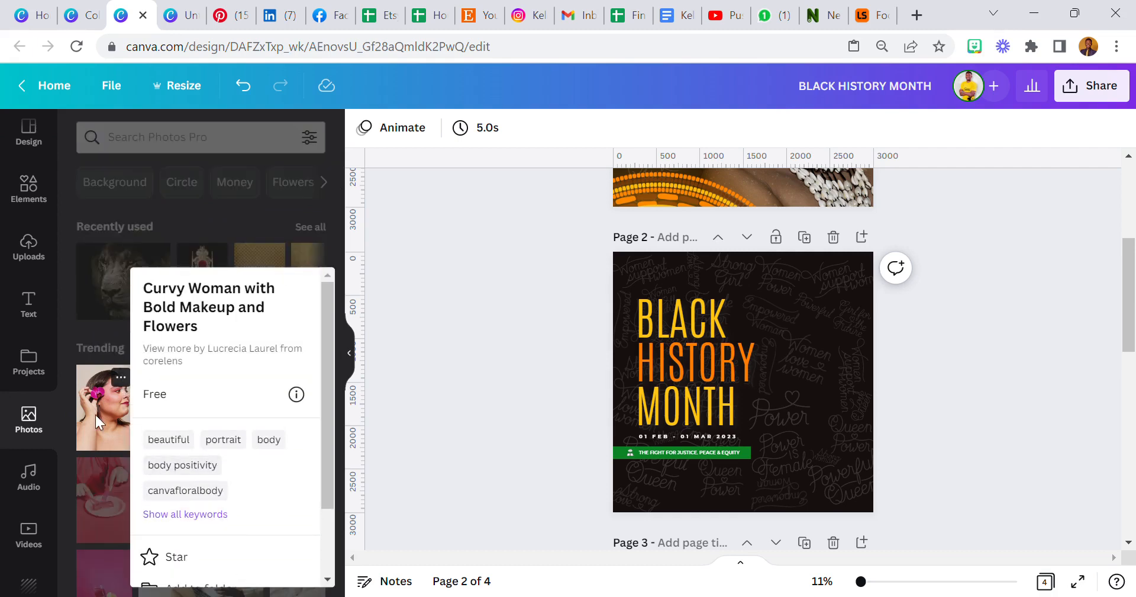
{"action": "scroll", "coordinate": [225, 456], "scroll_direction": "down", "scroll_amount": 2}
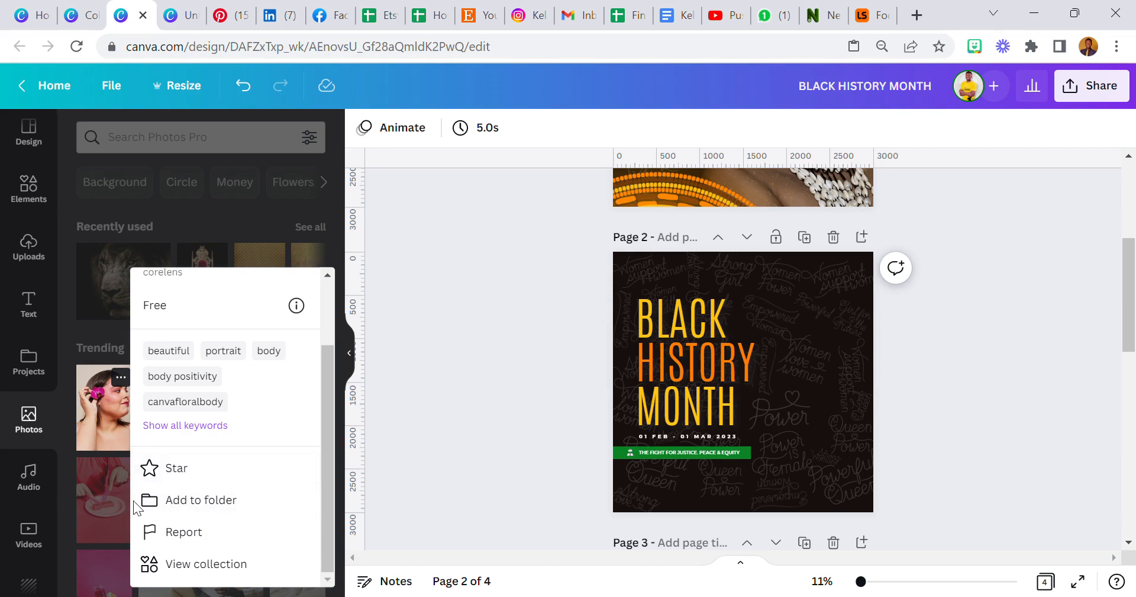
{"action": "left_click", "coordinate": [180, 499]}
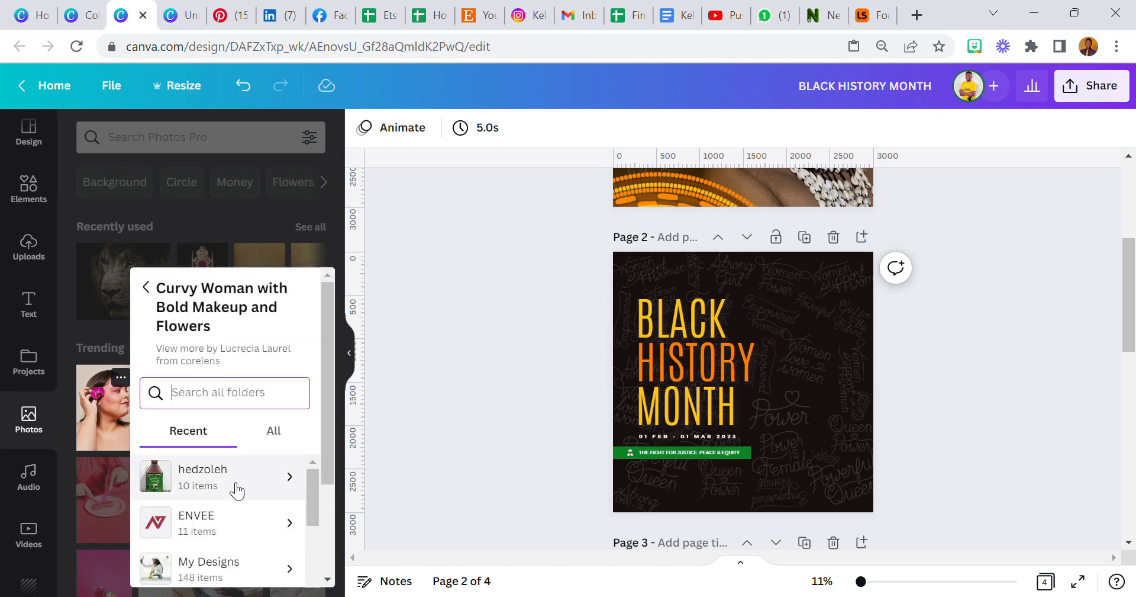
{"action": "scroll", "coordinate": [234, 491], "scroll_direction": "down", "scroll_amount": 5}
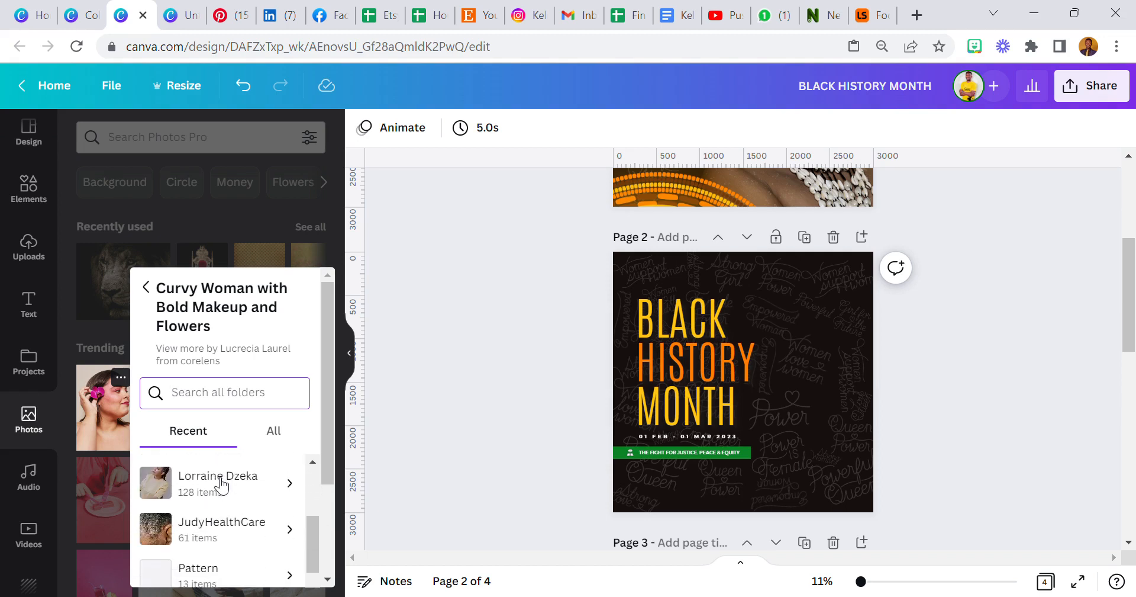
{"action": "scroll", "coordinate": [219, 493], "scroll_direction": "up", "scroll_amount": 5}
{"action": "scroll", "coordinate": [218, 492], "scroll_direction": "up", "scroll_amount": 1}
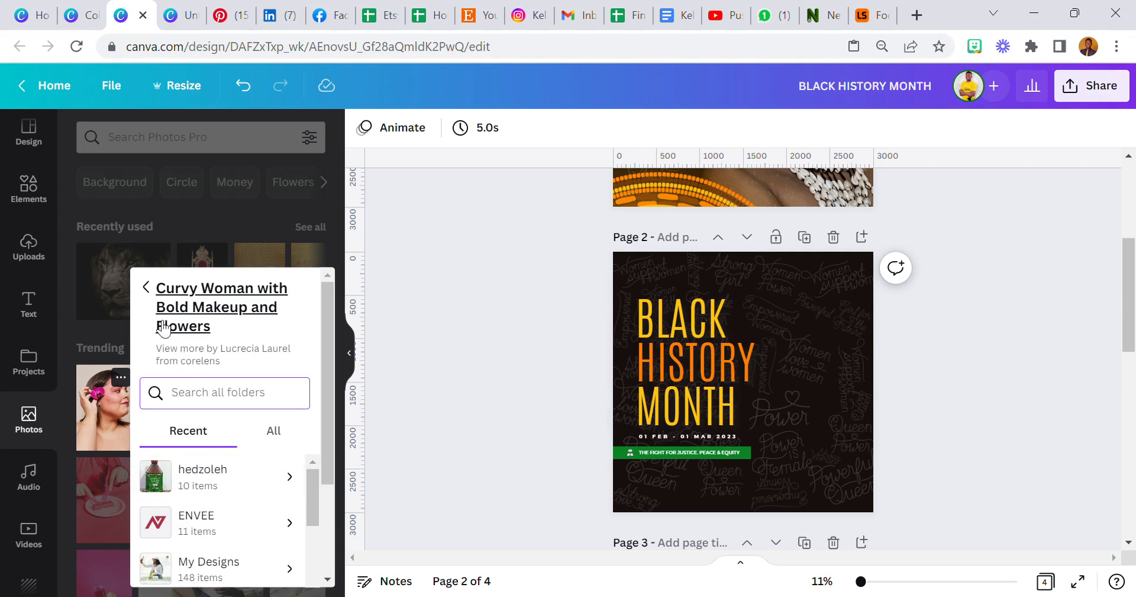
{"action": "left_click", "coordinate": [152, 292]}
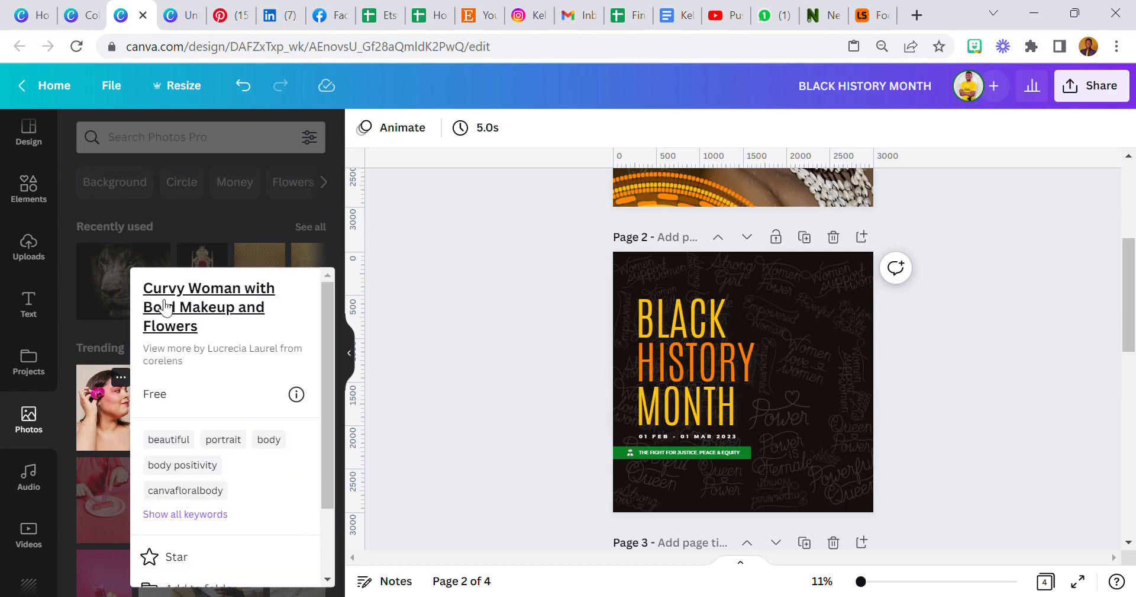
{"action": "left_click", "coordinate": [442, 393]}
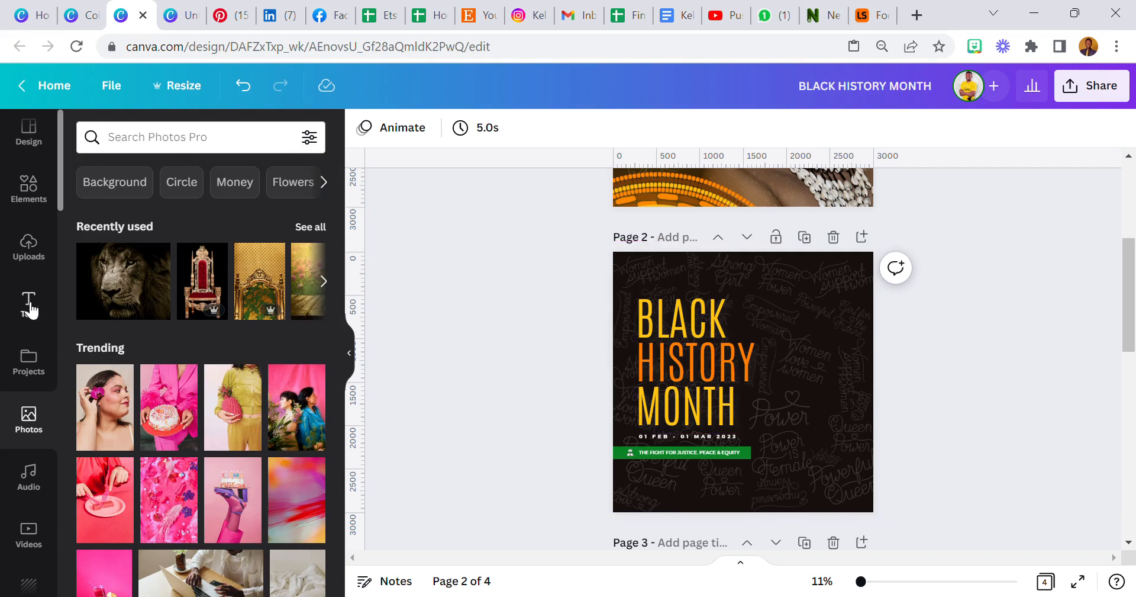
Insert the starred portrait of the woman with the shell necklace on page 2 and bring it to the front.
{"action": "scroll", "coordinate": [18, 408], "scroll_direction": "down", "scroll_amount": 10}
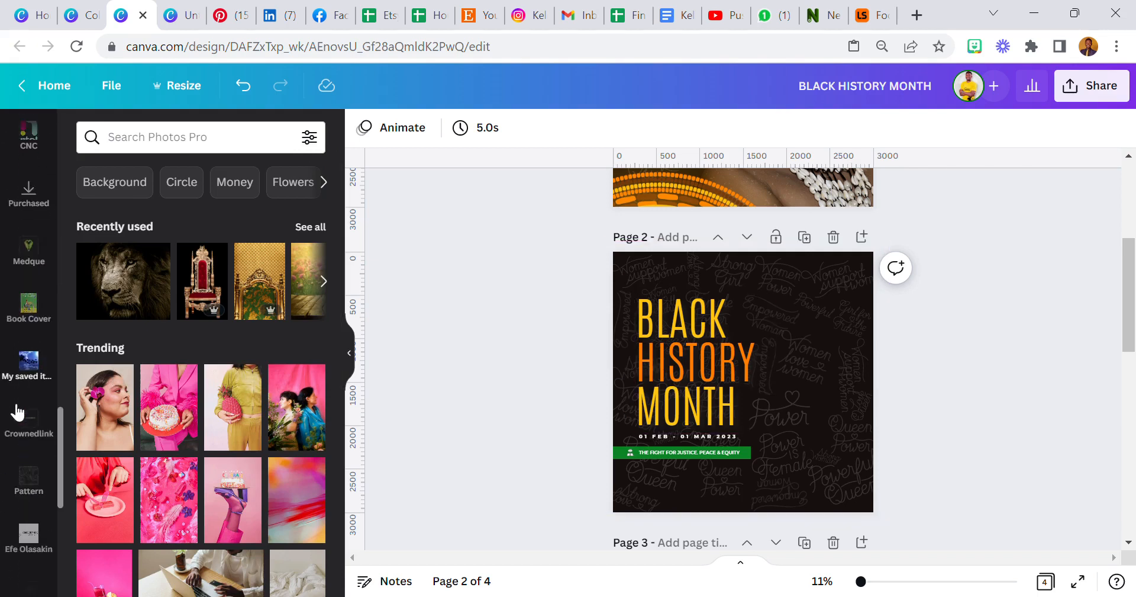
{"action": "left_click", "coordinate": [28, 452]}
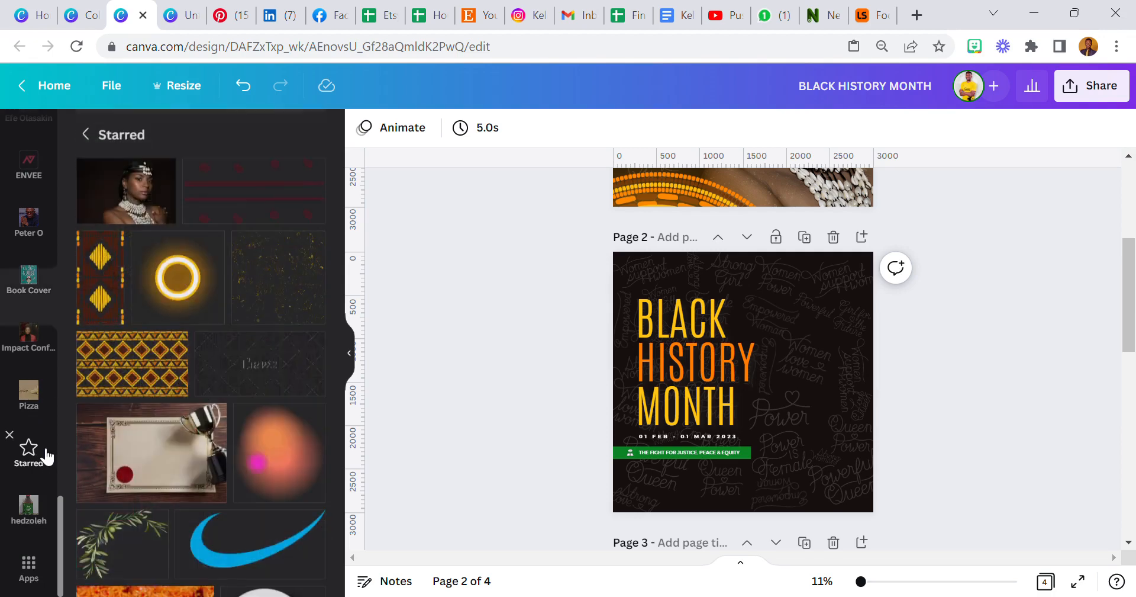
{"action": "left_click", "coordinate": [152, 187]}
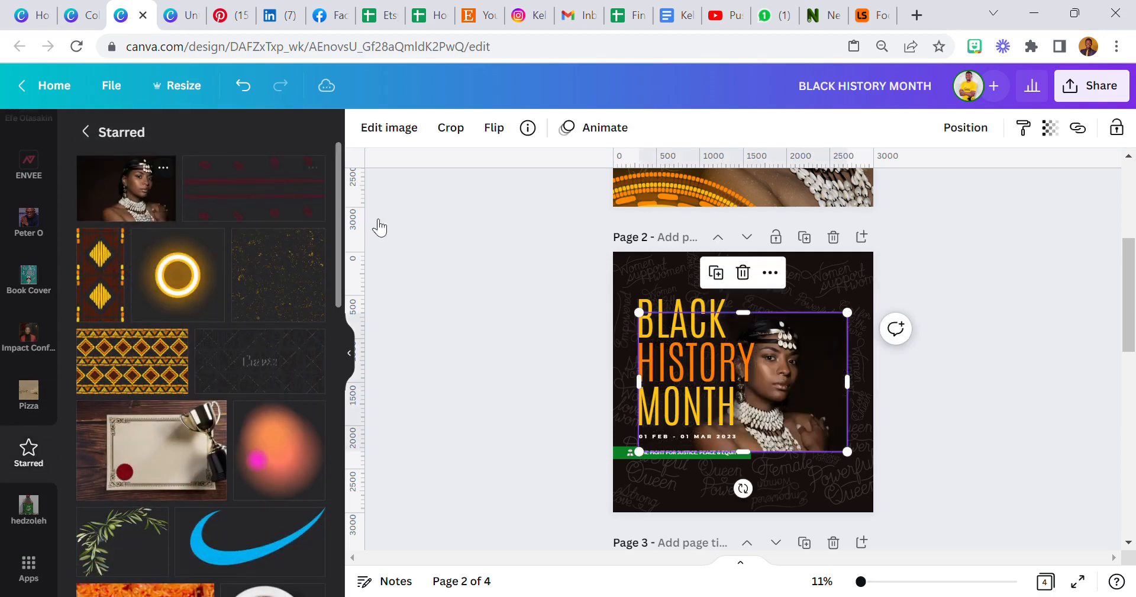
{"action": "left_click", "coordinate": [965, 127]}
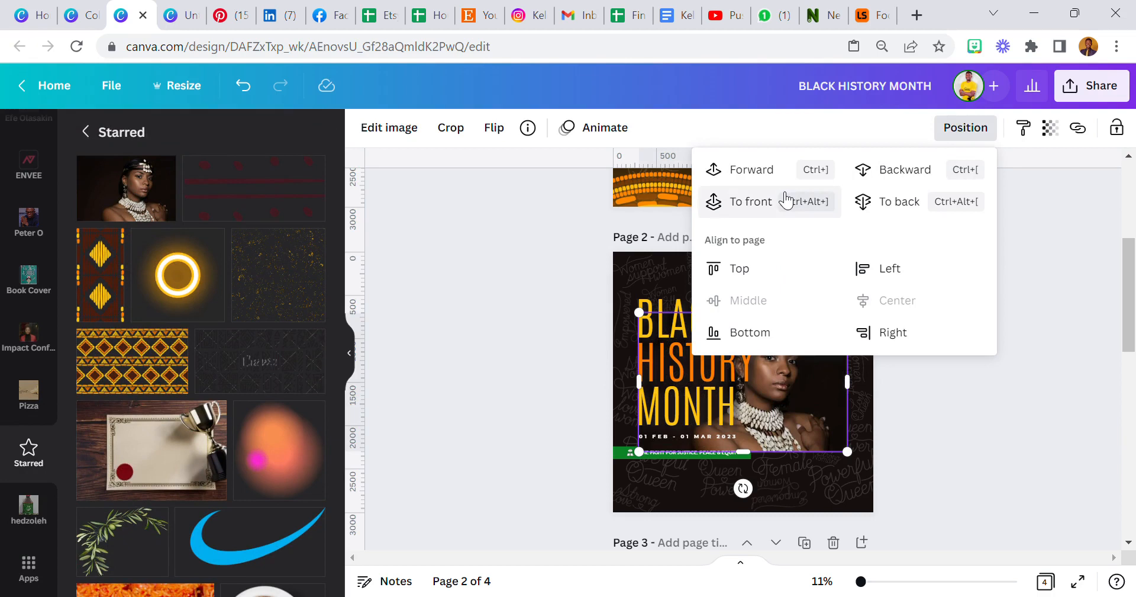
{"action": "left_click", "coordinate": [747, 201]}
{"action": "left_click", "coordinate": [582, 320]}
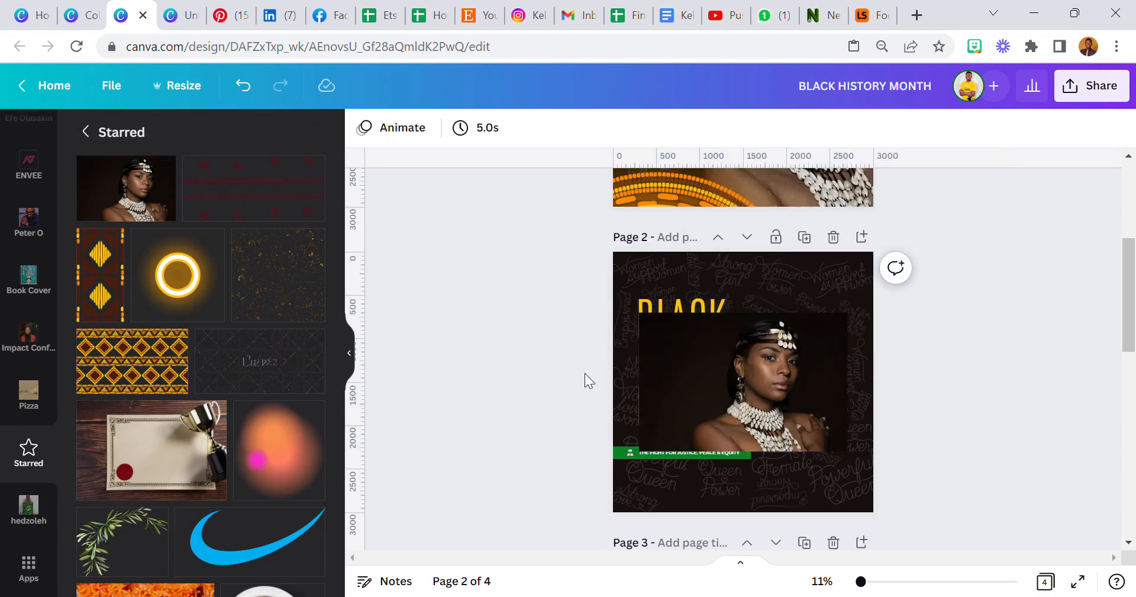
Crop the portrait's left side and enlarge it to reach the page's right edge and nearly its bottom.
{"action": "left_click", "coordinate": [752, 395]}
{"action": "mouse_move", "coordinate": [861, 466]}
{"action": "left_mouse_down"}
{"action": "mouse_move", "coordinate": [888, 487]}
{"action": "mouse_move", "coordinate": [878, 477]}
{"action": "left_mouse_up"}
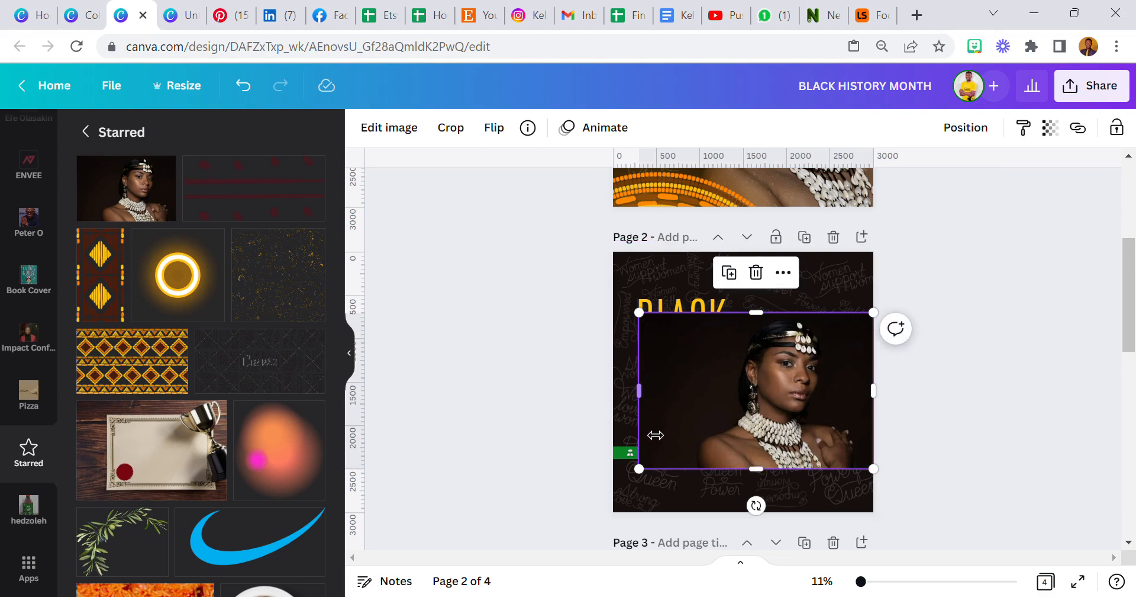
{"action": "left_click_drag", "start_coordinate": [654, 434], "coordinate": [682, 434]}
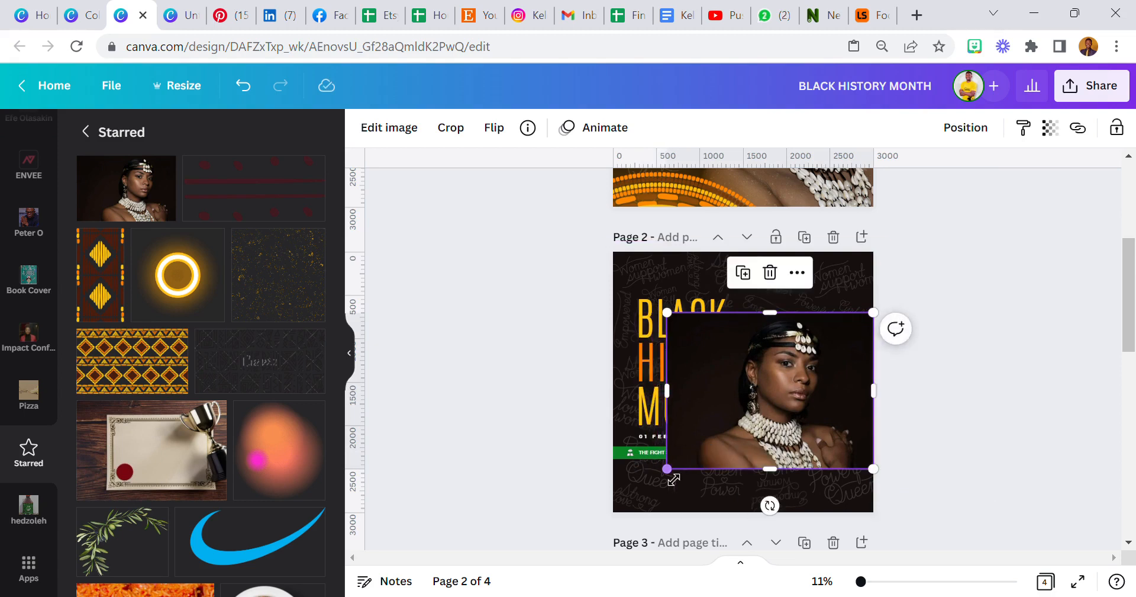
{"action": "left_click_drag", "start_coordinate": [673, 479], "coordinate": [619, 509]}
{"action": "left_click_drag", "start_coordinate": [608, 421], "coordinate": [639, 441]}
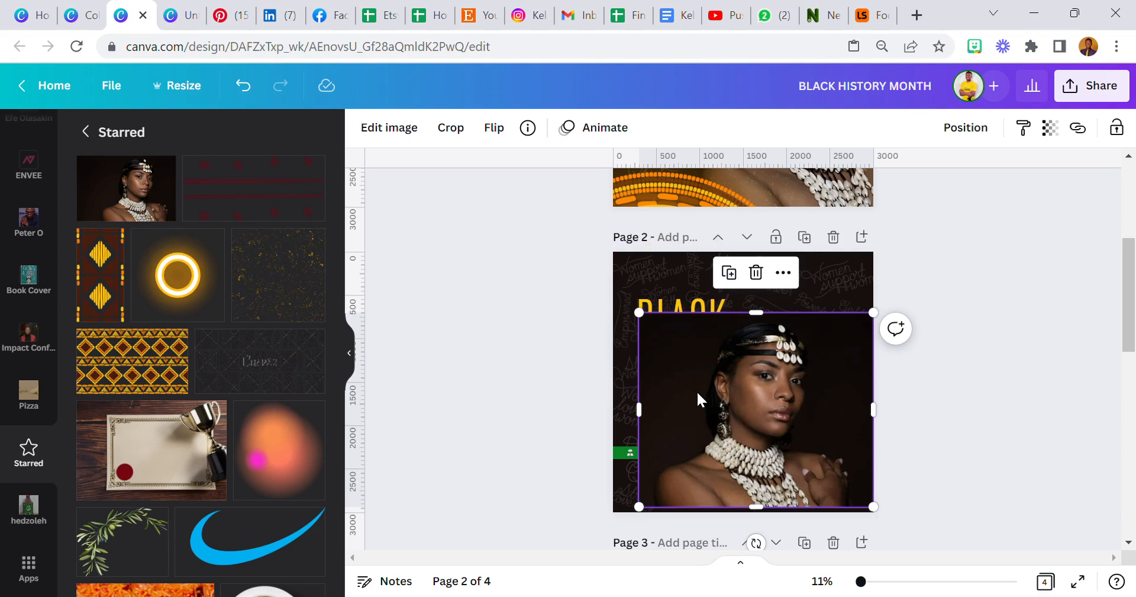
Remove the background from the woman's portrait with Background Remover and apply the cutout.
{"action": "left_click", "coordinate": [390, 128]}
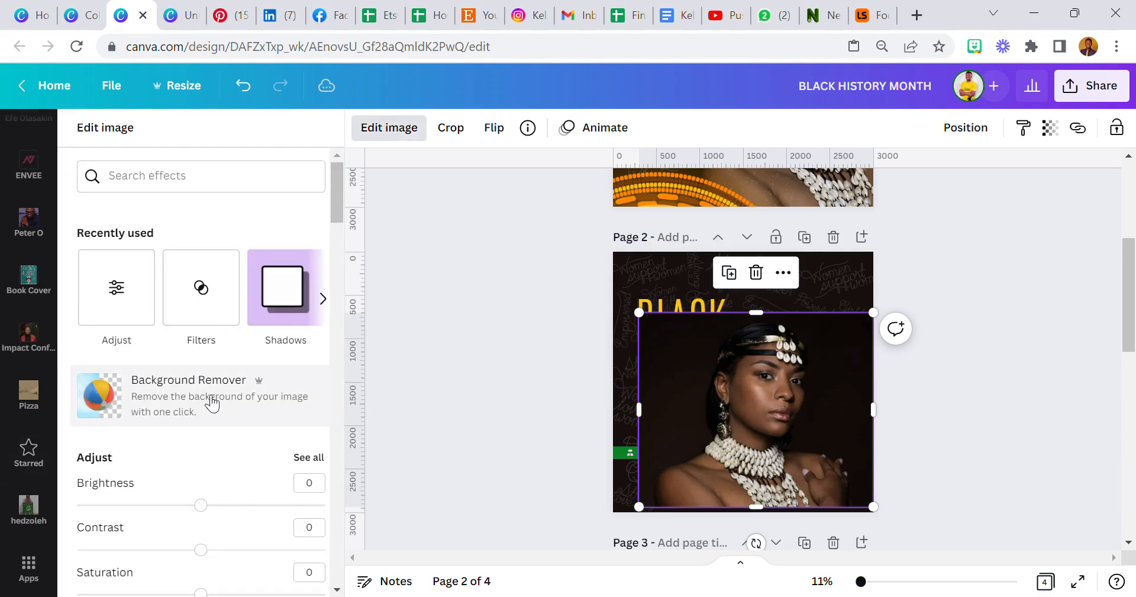
{"action": "left_click", "coordinate": [212, 404]}
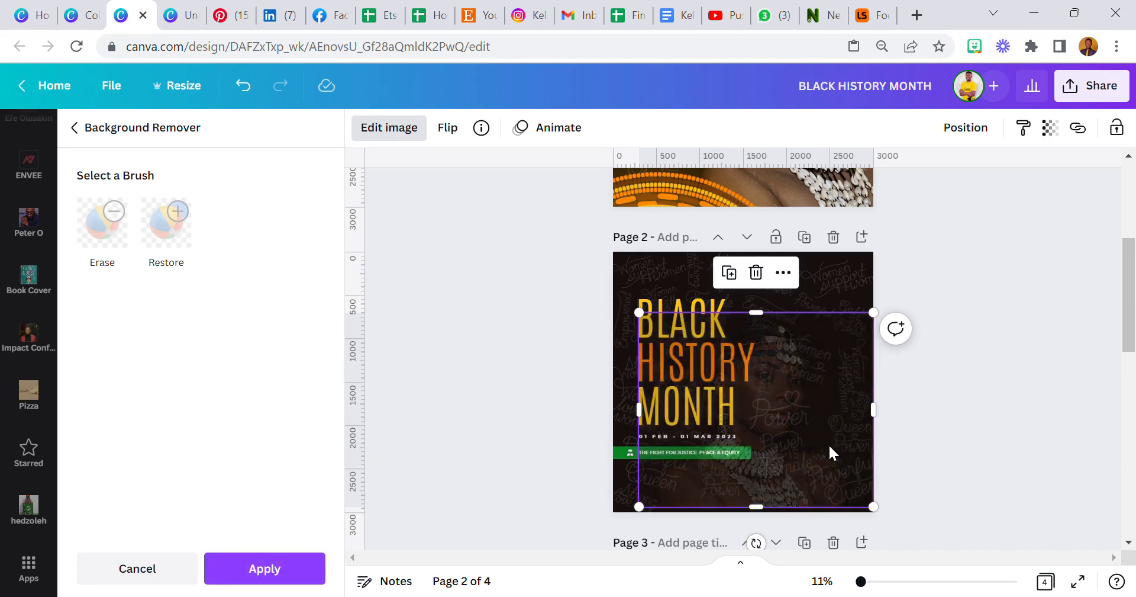
{"action": "left_click", "coordinate": [272, 569]}
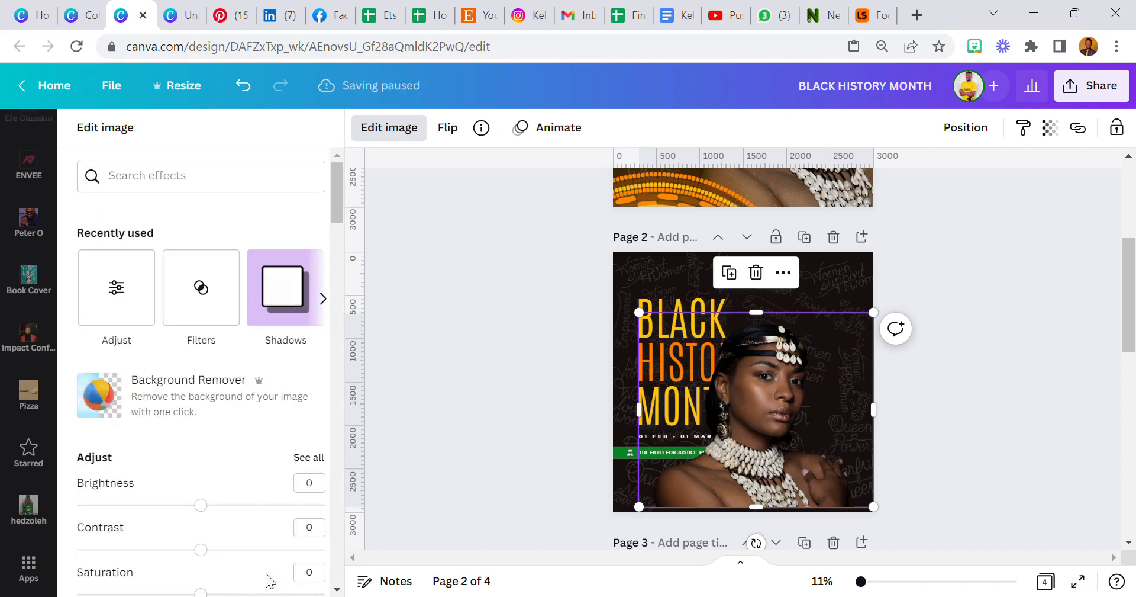
Enlarge the cut-out portrait slightly to meet the page's bottom edge and trim its right side.
{"action": "left_click_drag", "start_coordinate": [881, 510], "coordinate": [888, 512]}
{"action": "left_click", "coordinate": [552, 427]}
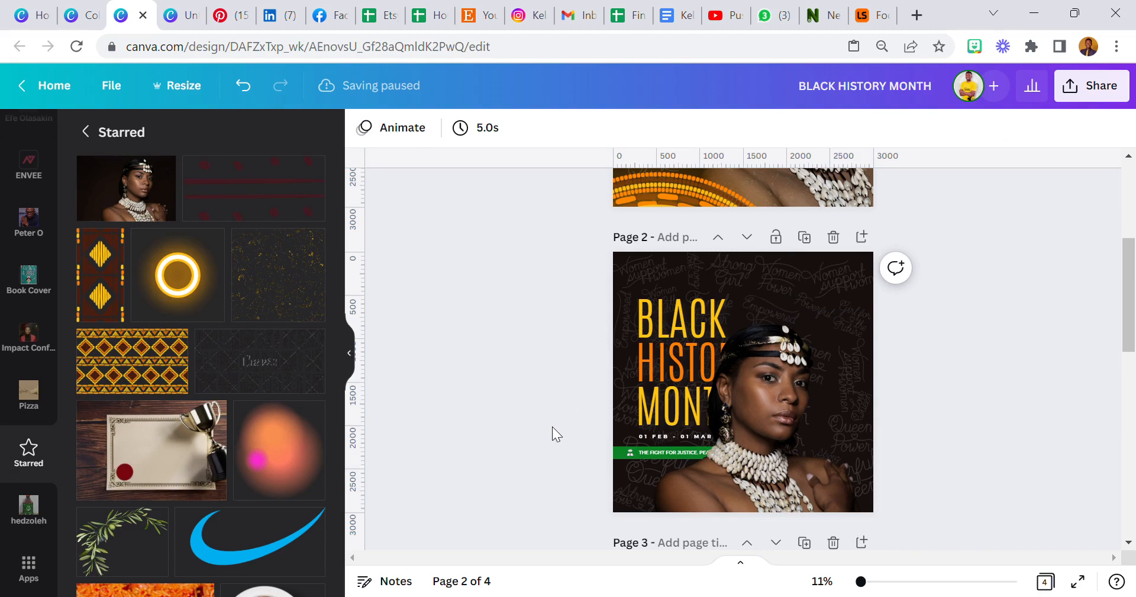
{"action": "left_click", "coordinate": [853, 395]}
{"action": "left_click_drag", "start_coordinate": [895, 425], "coordinate": [875, 429]}
{"action": "left_click", "coordinate": [590, 392]}
Apply the Street filter to the woman's portrait with an intensity of 20.
{"action": "left_click", "coordinate": [723, 440]}
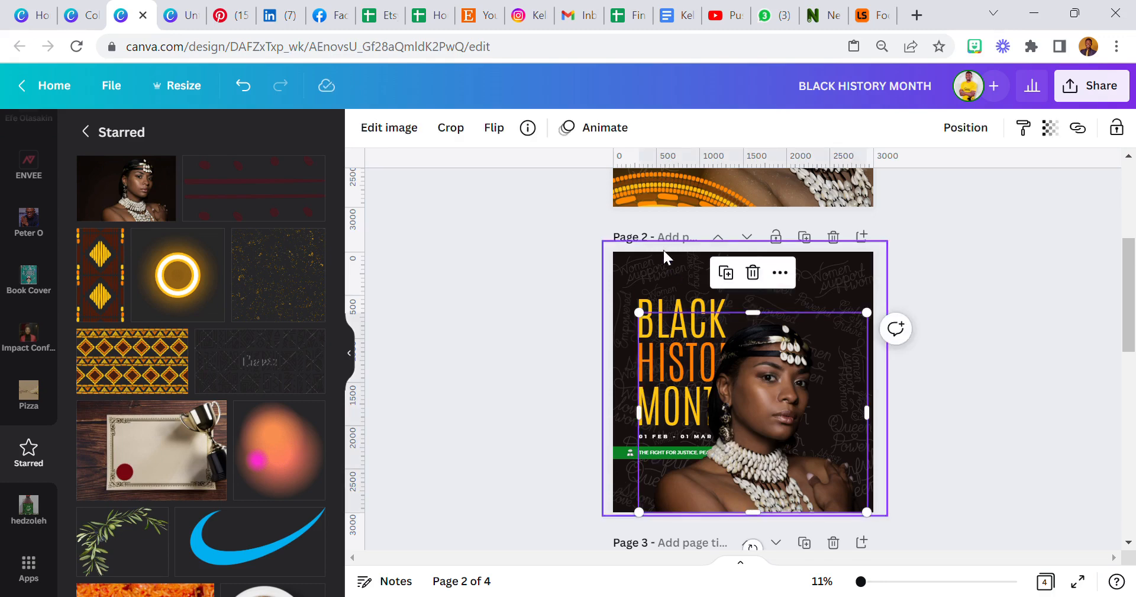
{"action": "left_click", "coordinate": [412, 132]}
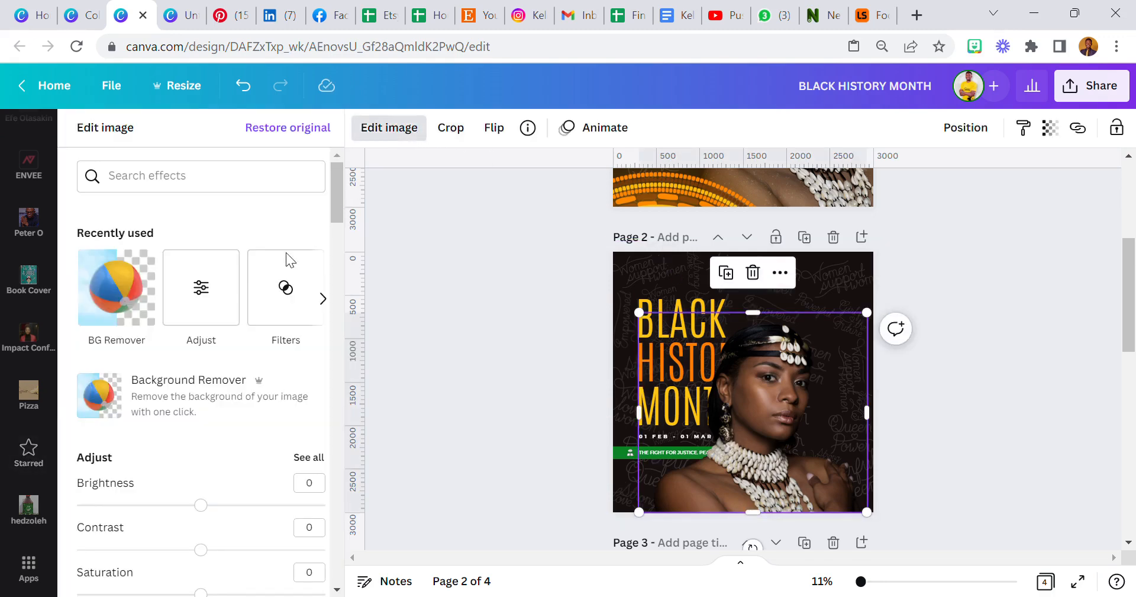
{"action": "left_click", "coordinate": [278, 306]}
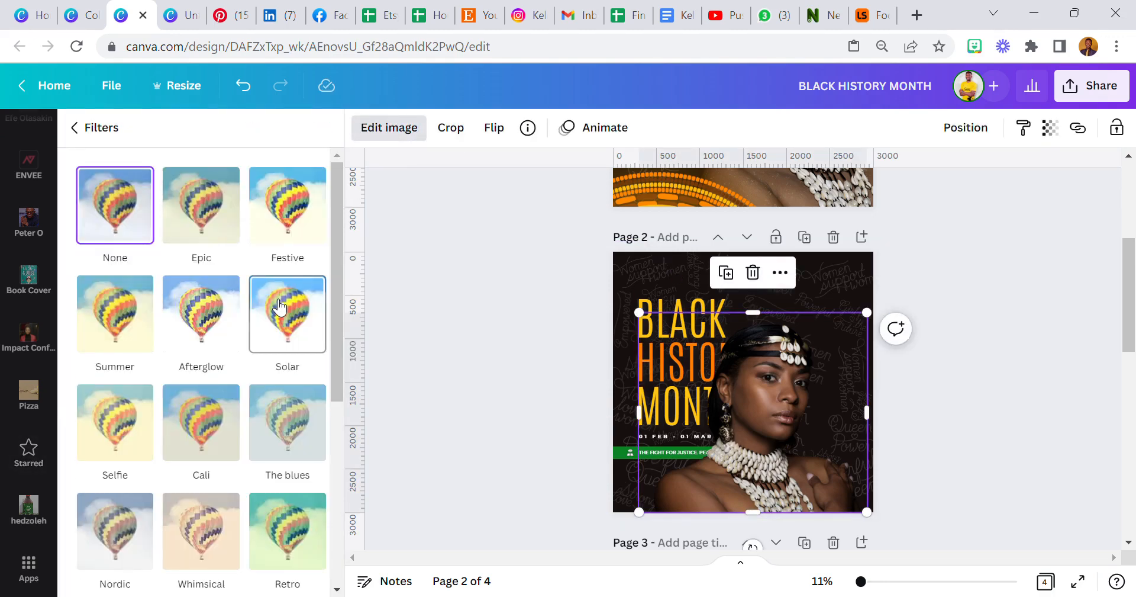
{"action": "scroll", "coordinate": [195, 344], "scroll_direction": "down", "scroll_amount": 5}
{"action": "left_click", "coordinate": [225, 527]}
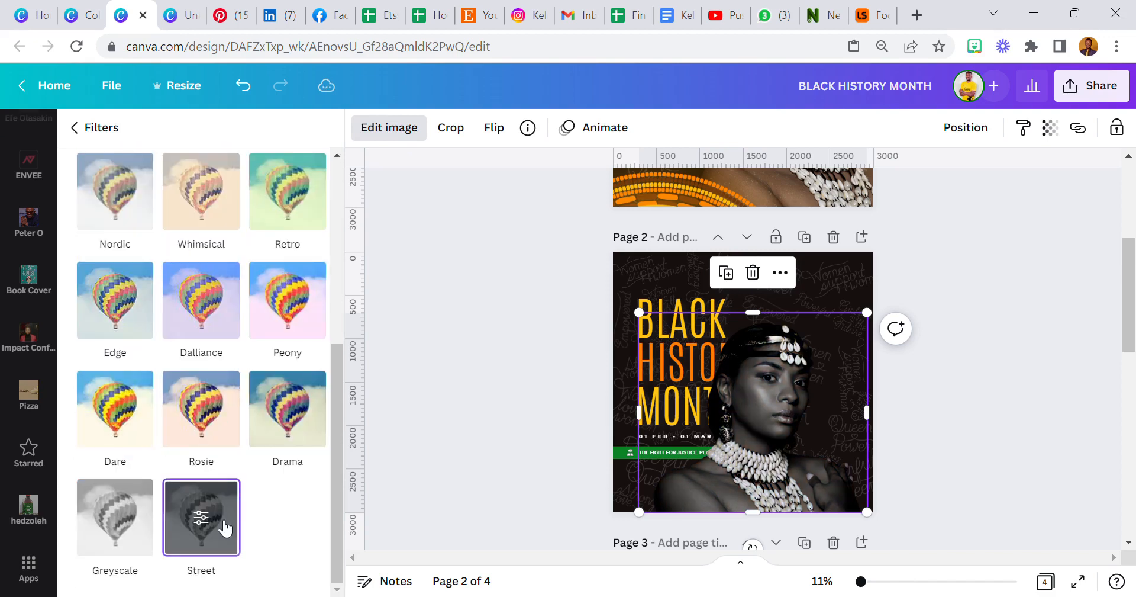
{"action": "left_click", "coordinate": [230, 519]}
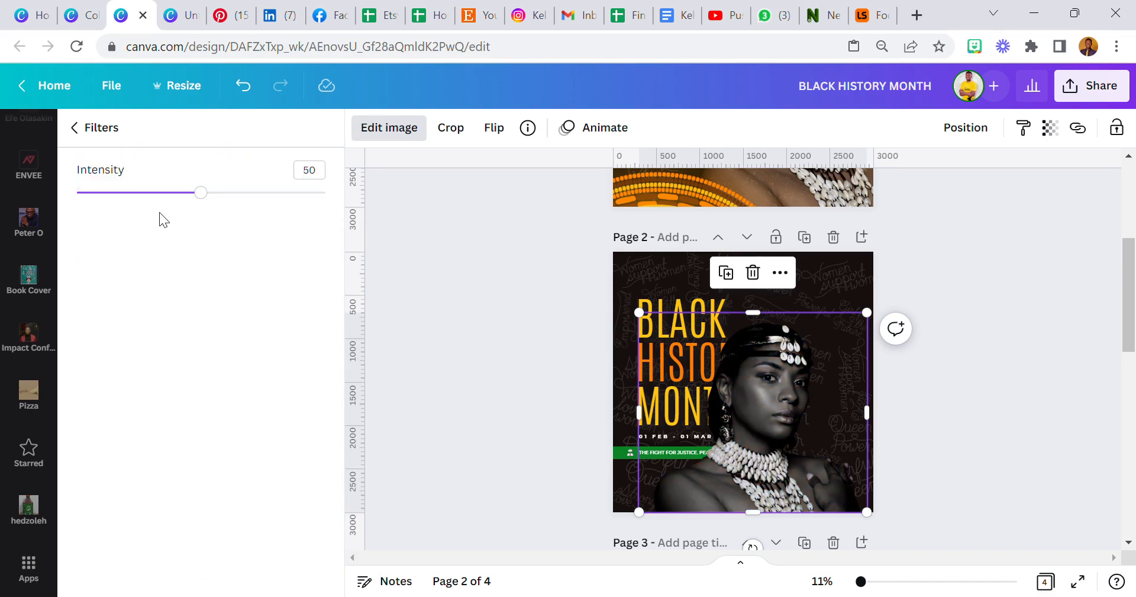
{"action": "left_click_drag", "start_coordinate": [202, 194], "coordinate": [148, 209]}
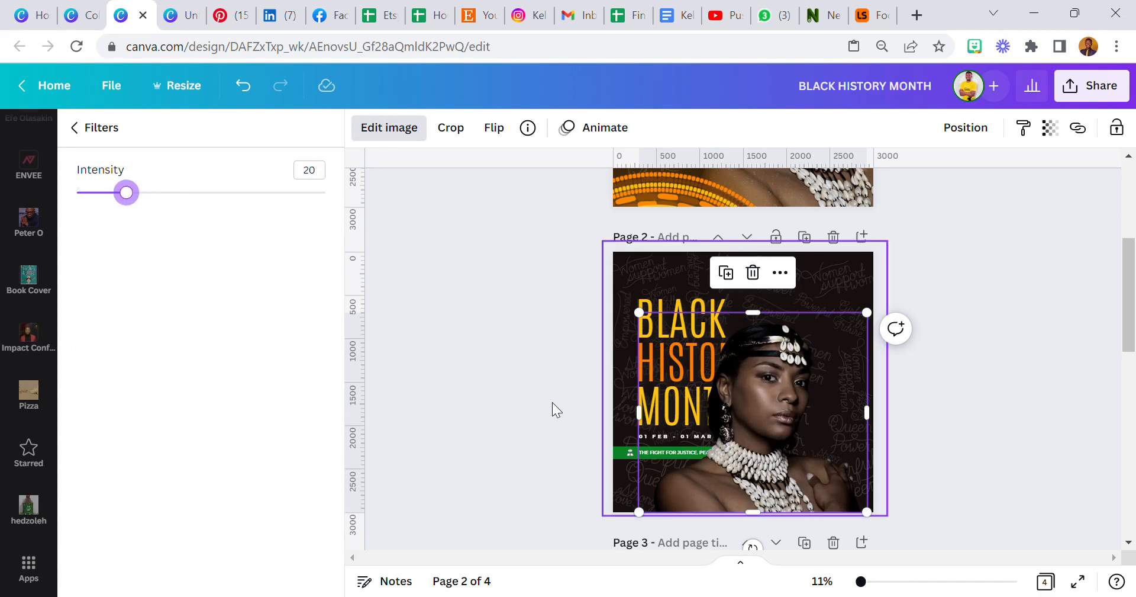
Enlarge the portrait and move it right so it clears the heading and rests on the page's bottom edge.
{"action": "left_click", "coordinate": [771, 334]}
{"action": "left_click_drag", "start_coordinate": [871, 326], "coordinate": [934, 307]}
{"action": "left_click_drag", "start_coordinate": [827, 361], "coordinate": [829, 392]}
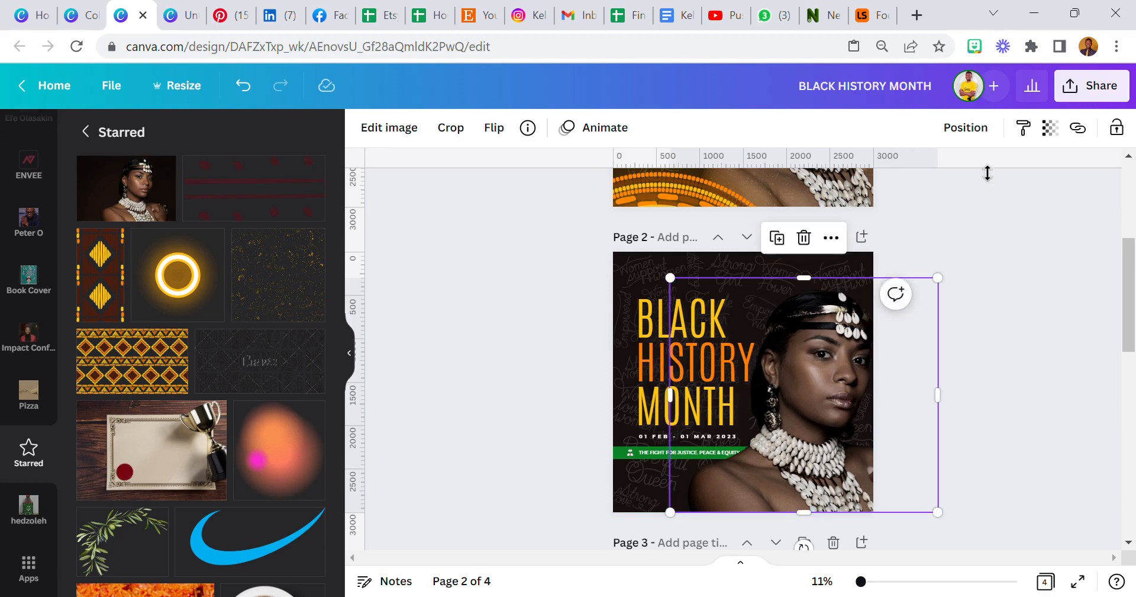
{"action": "left_click", "coordinate": [966, 127]}
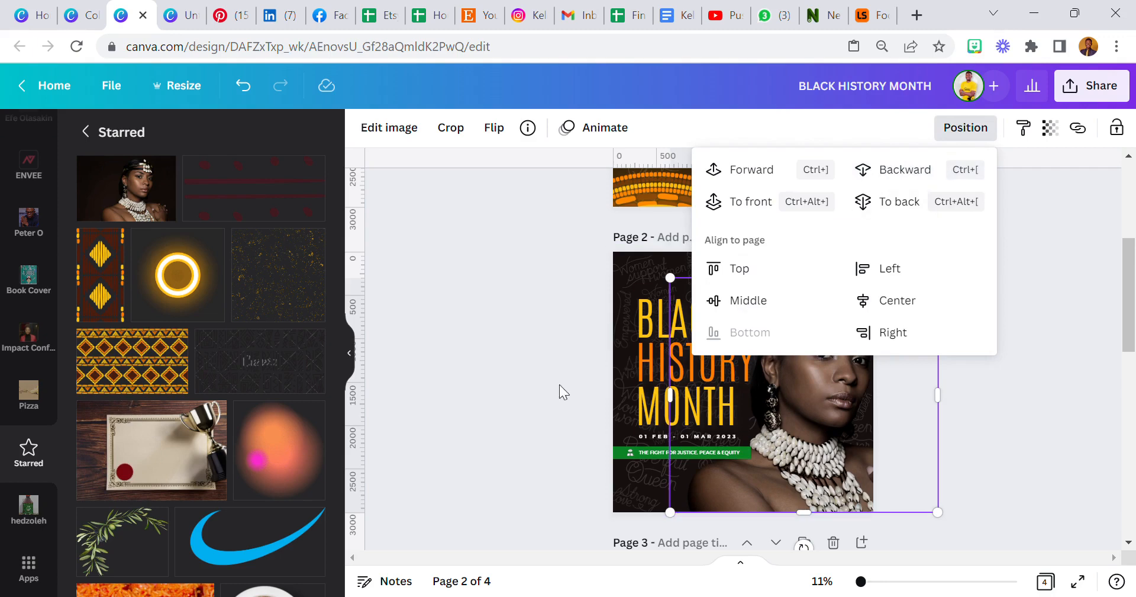
{"action": "left_click", "coordinate": [505, 396]}
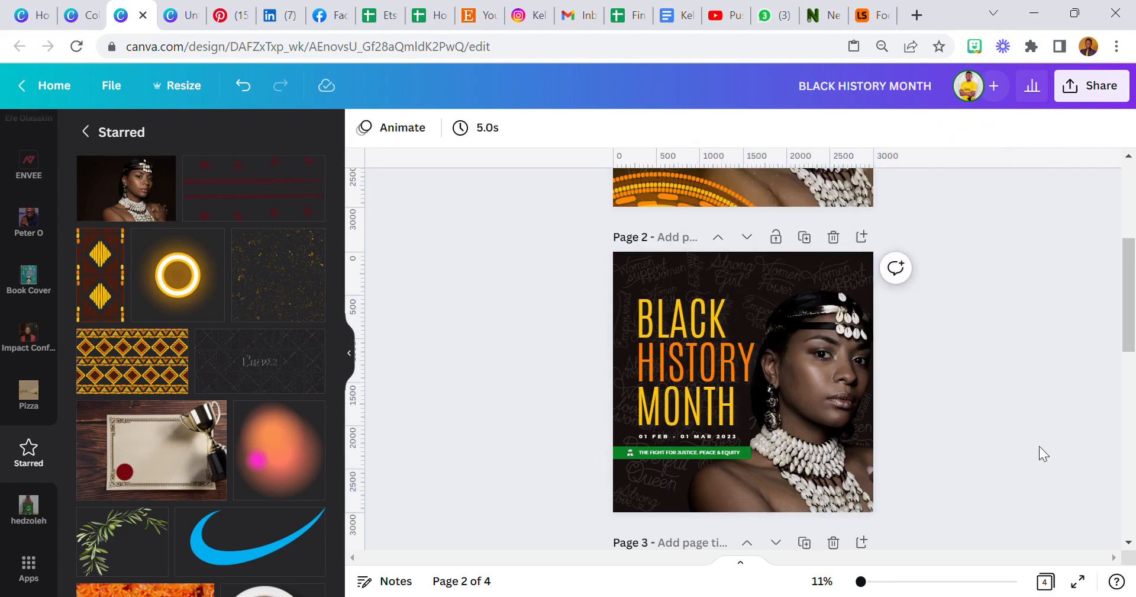
Duplicate the woman's portrait and darken the copy with brightness -100, contrast 100 and blur 40.
{"action": "left_click", "coordinate": [840, 286]}
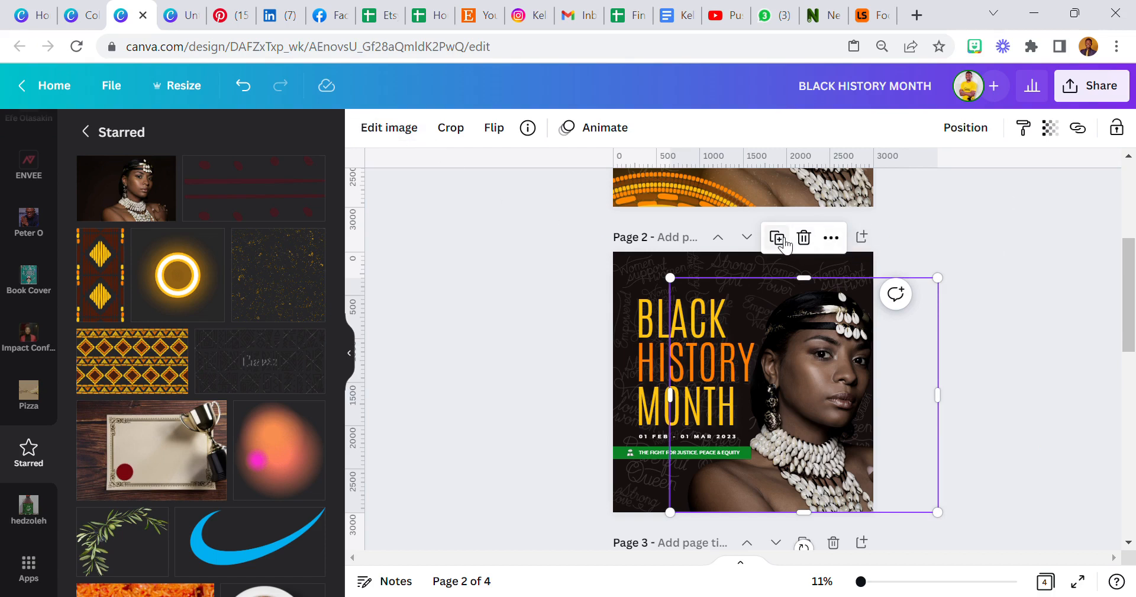
{"action": "left_click", "coordinate": [409, 129]}
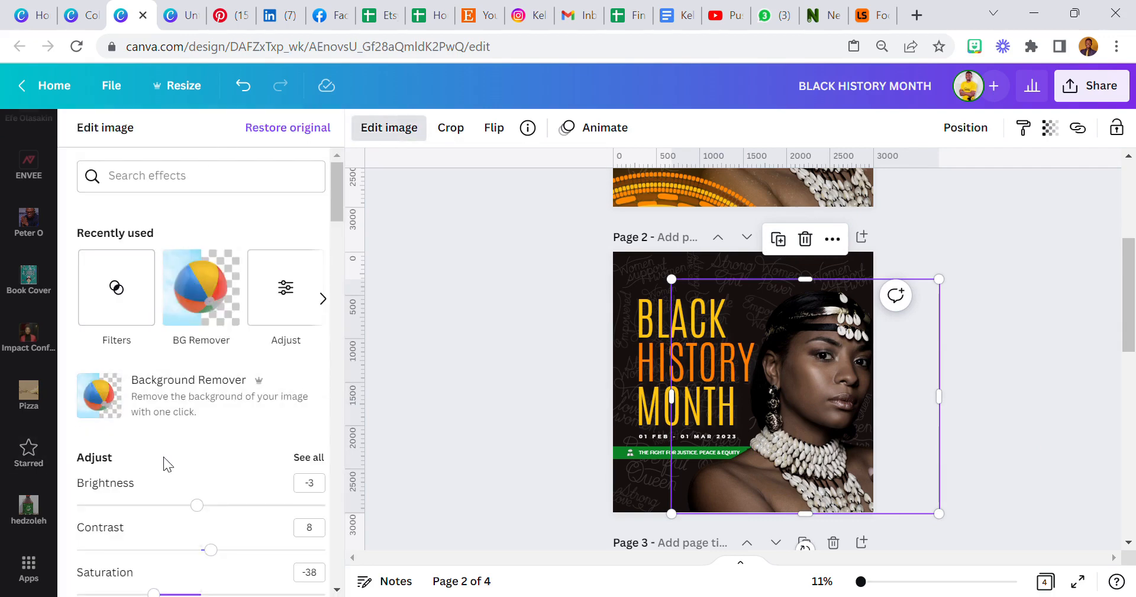
{"action": "left_click_drag", "start_coordinate": [198, 506], "coordinate": [76, 504]}
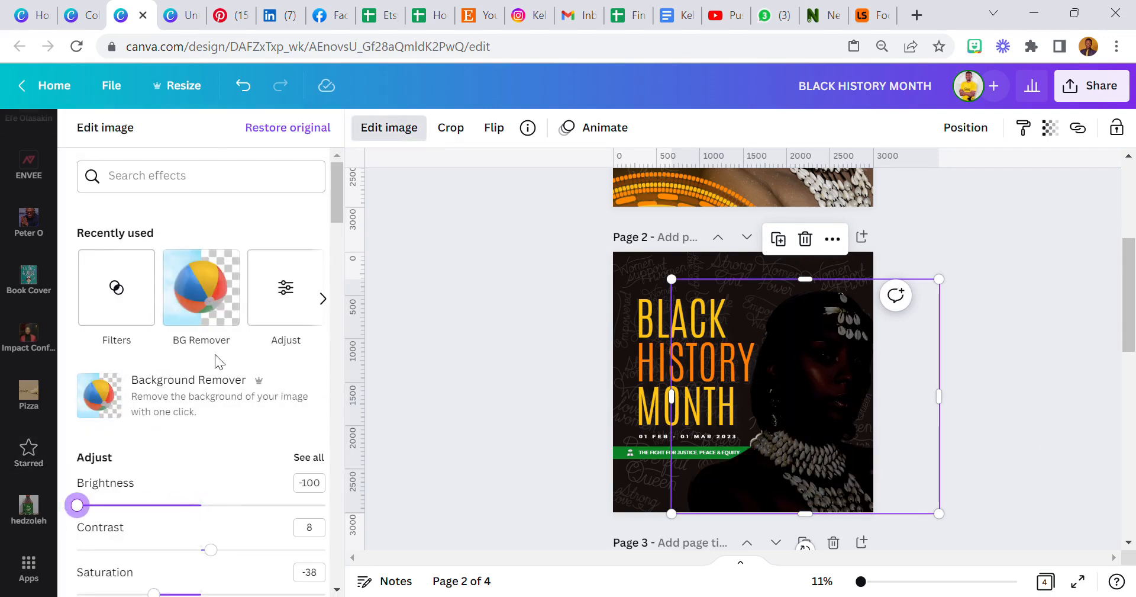
{"action": "scroll", "coordinate": [224, 367], "scroll_direction": "down", "scroll_amount": 2}
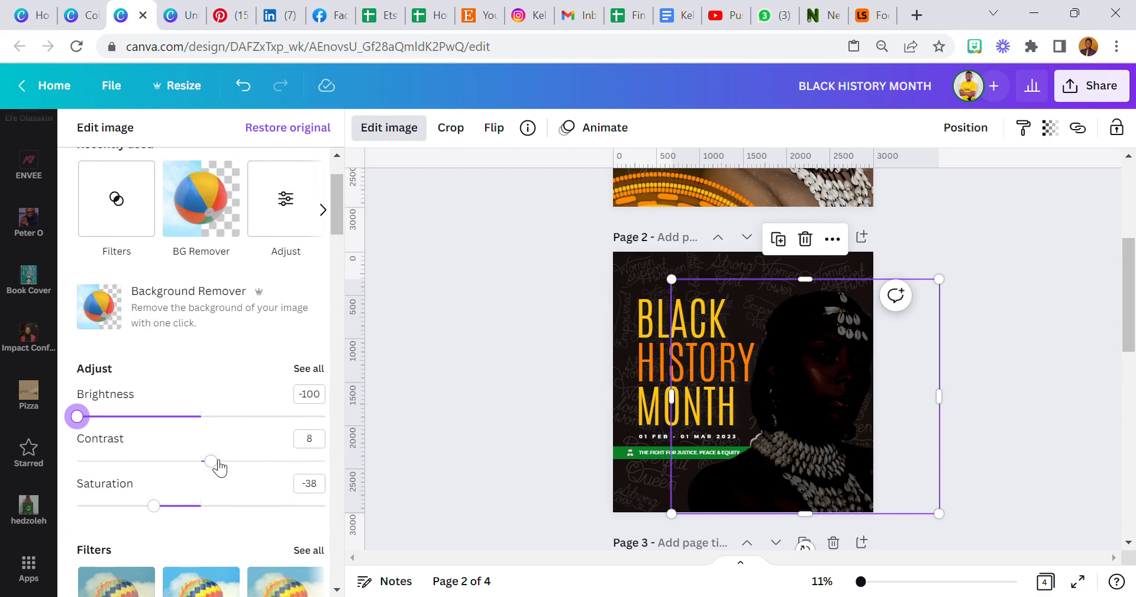
{"action": "left_click_drag", "start_coordinate": [212, 461], "coordinate": [398, 462]}
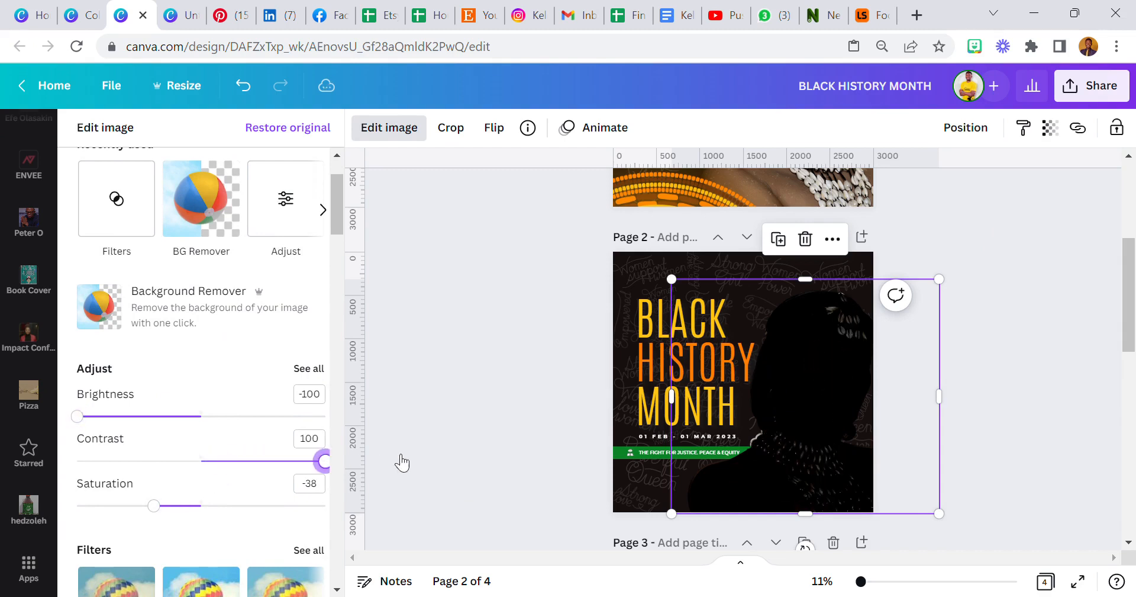
{"action": "left_click", "coordinate": [326, 368]}
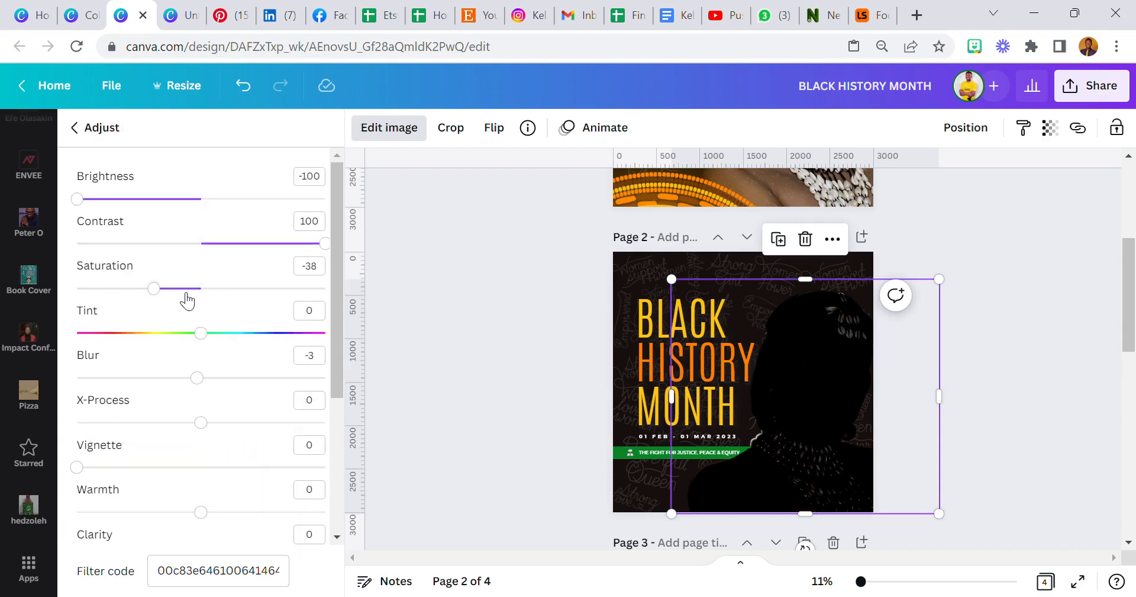
{"action": "left_click_drag", "start_coordinate": [201, 384], "coordinate": [256, 398]}
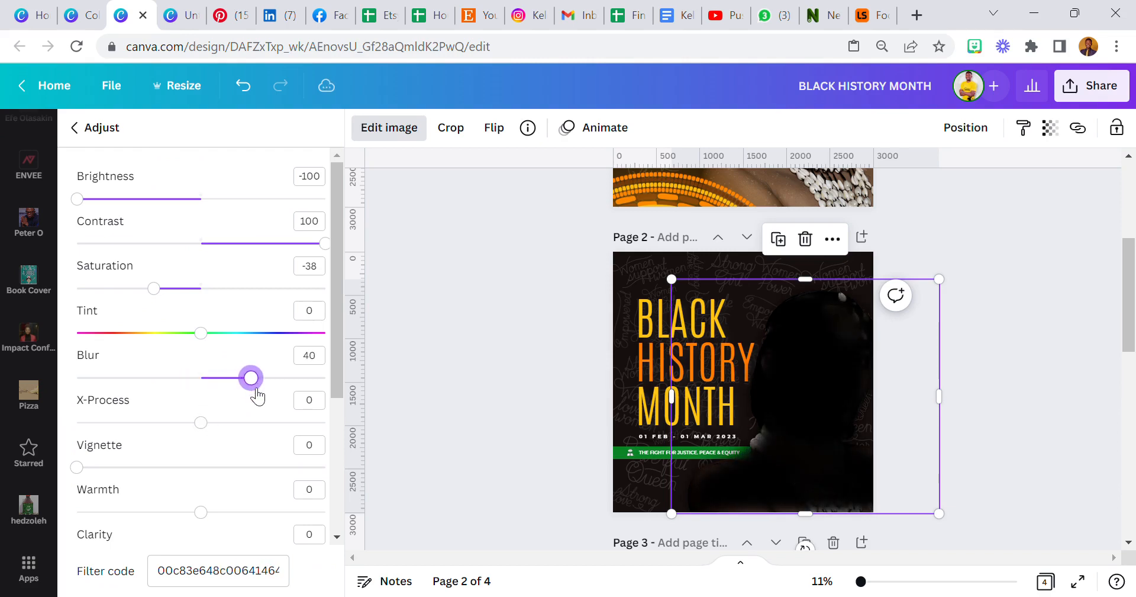
Offset the dark copy slightly left of the portrait, resting on the page's bottom edge, and send it backward behind the portrait.
{"action": "left_click_drag", "start_coordinate": [822, 372], "coordinate": [817, 380]}
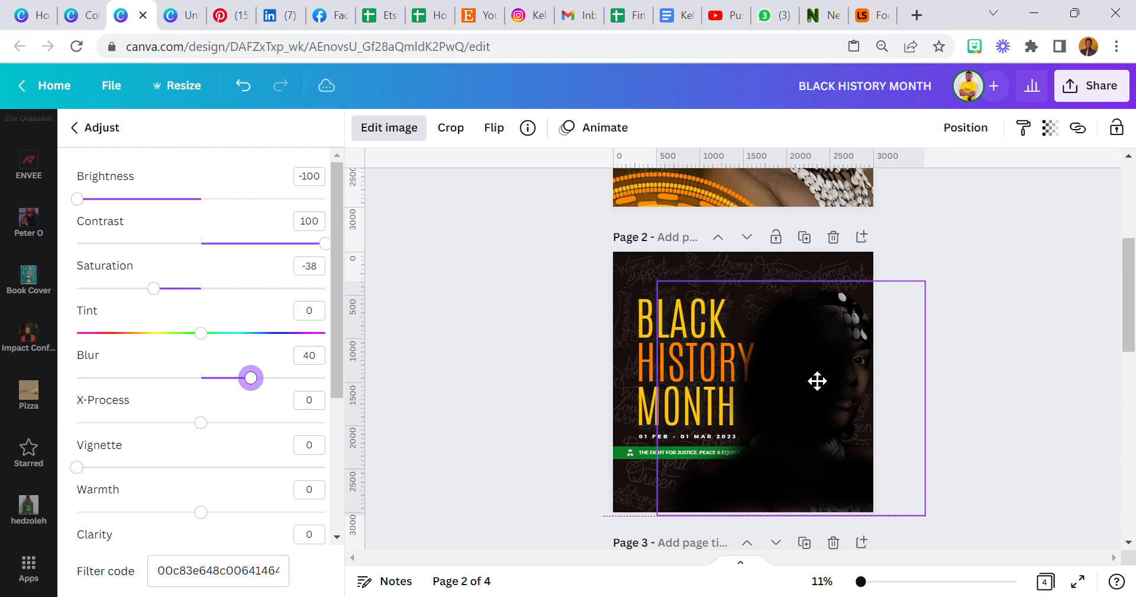
{"action": "left_click_drag", "start_coordinate": [818, 380], "coordinate": [815, 378]}
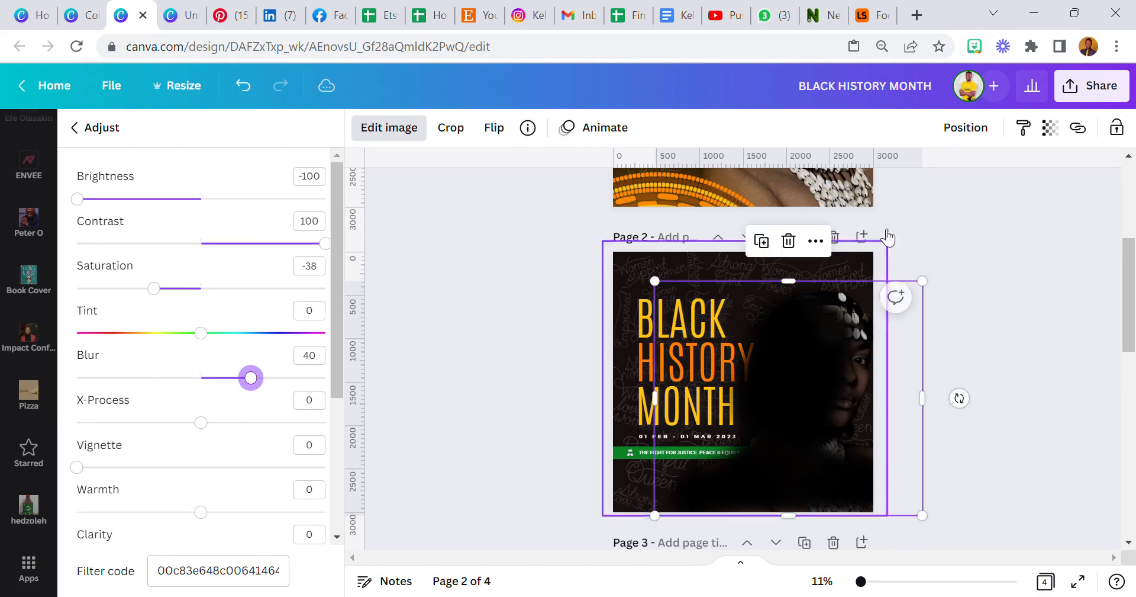
{"action": "left_click", "coordinate": [966, 127]}
{"action": "left_click", "coordinate": [925, 174]}
{"action": "left_click", "coordinate": [924, 175]}
{"action": "left_click", "coordinate": [924, 175]}
{"action": "left_click", "coordinate": [924, 174]}
{"action": "left_click", "coordinate": [924, 173]}
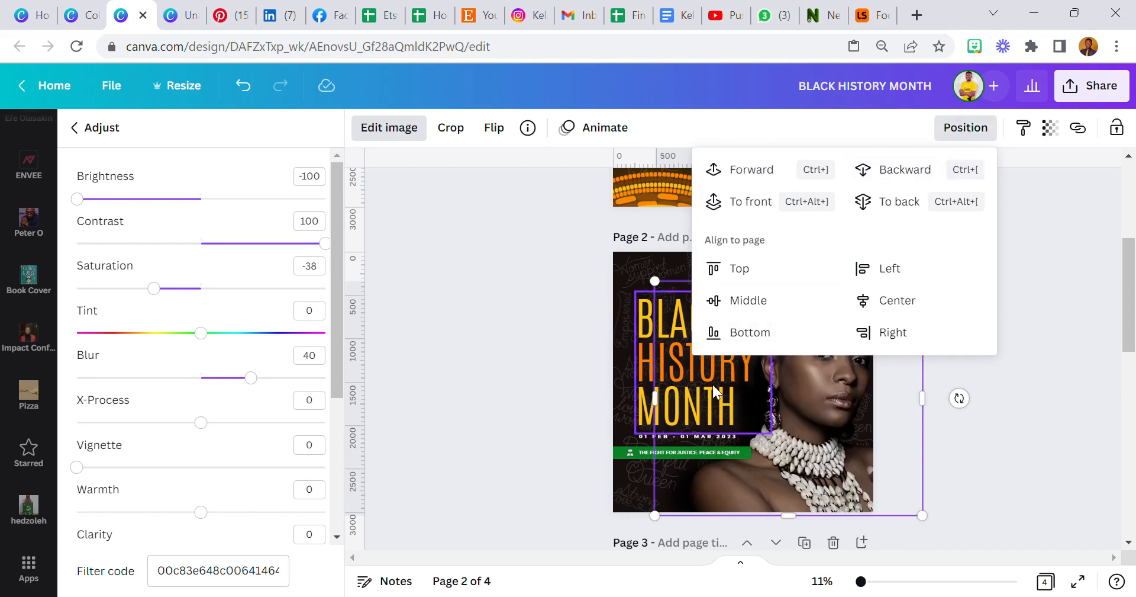
{"action": "mouse_move", "coordinate": [664, 480]}
{"action": "left_mouse_down"}
{"action": "mouse_move", "coordinate": [662, 495]}
{"action": "mouse_move", "coordinate": [677, 485]}
{"action": "left_mouse_up"}
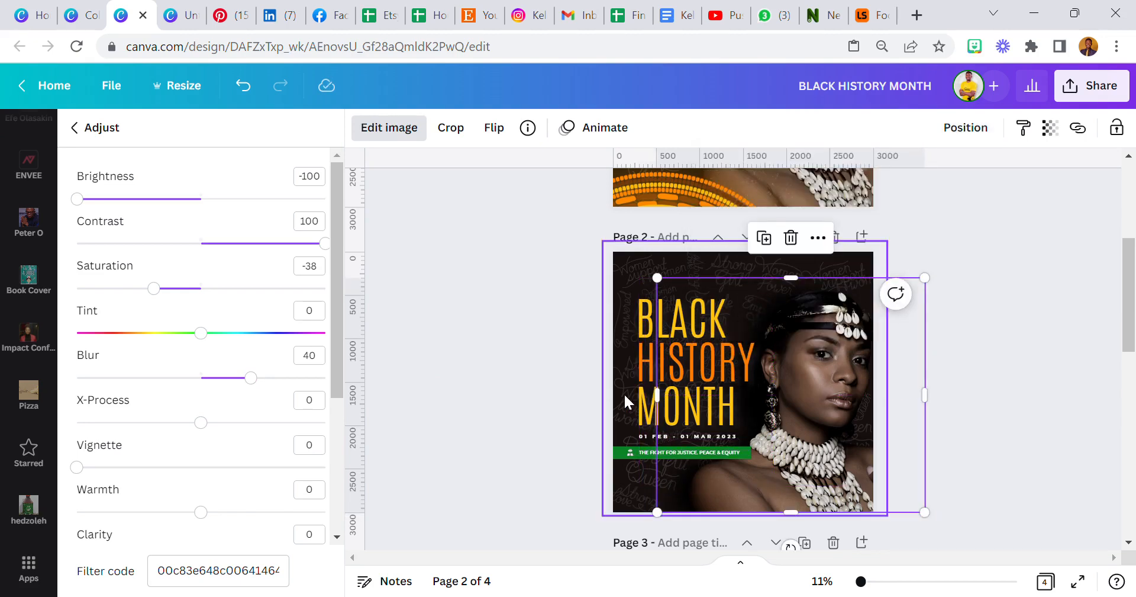
Send the BLACK HISTORY MONTH heading backward so it sits behind the dark shadow copy.
{"action": "left_click", "coordinate": [643, 379]}
{"action": "left_click", "coordinate": [981, 129]}
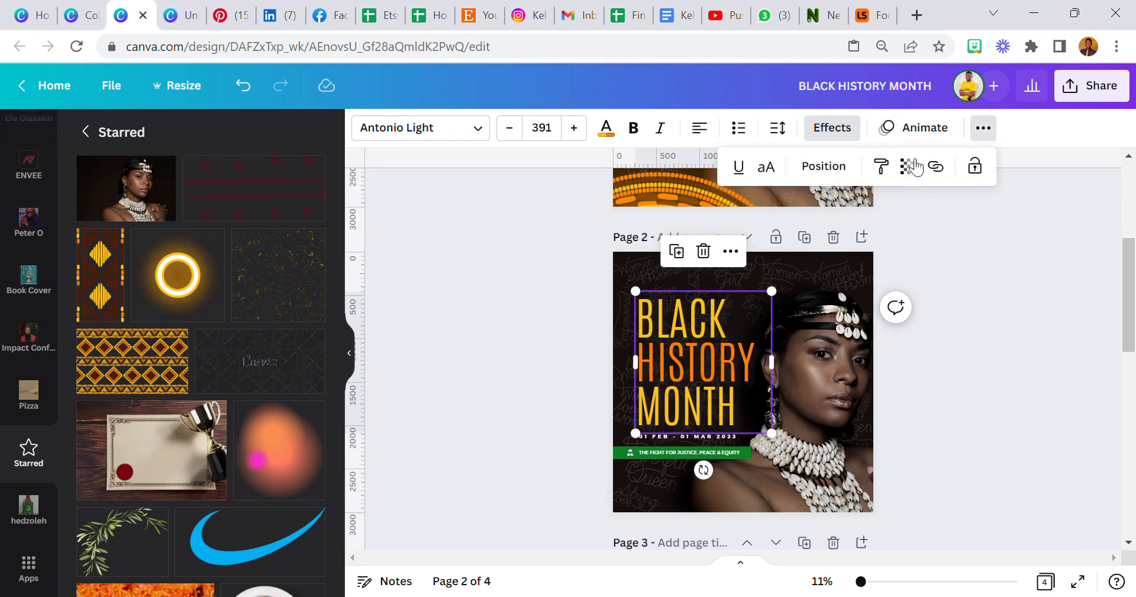
{"action": "left_click", "coordinate": [824, 166]}
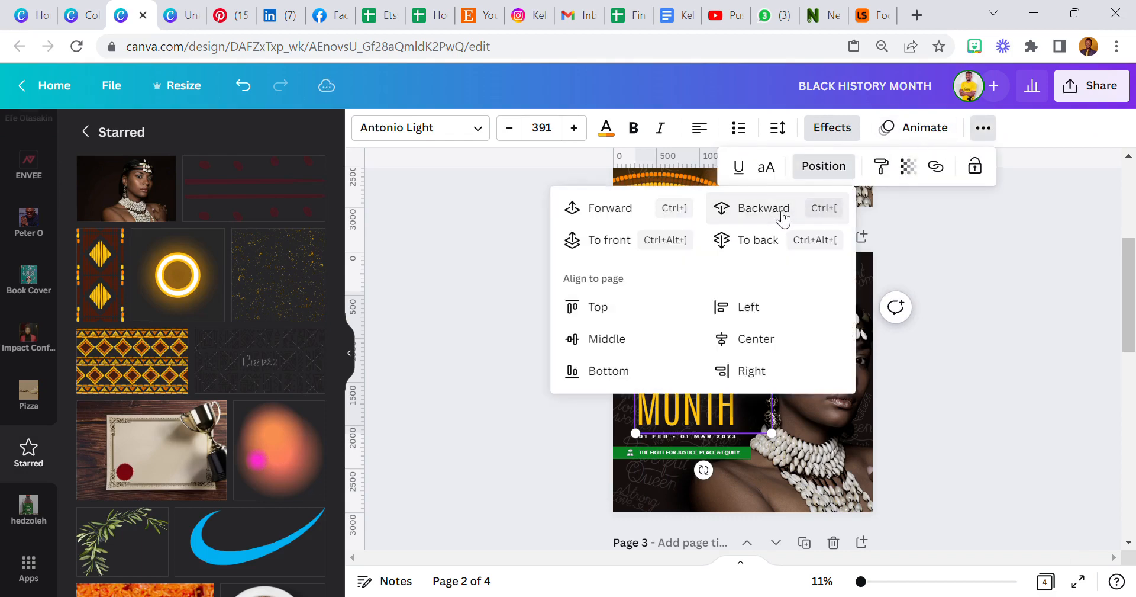
Set the dark shadow copy's transparency to 30.
{"action": "left_click", "coordinate": [643, 497]}
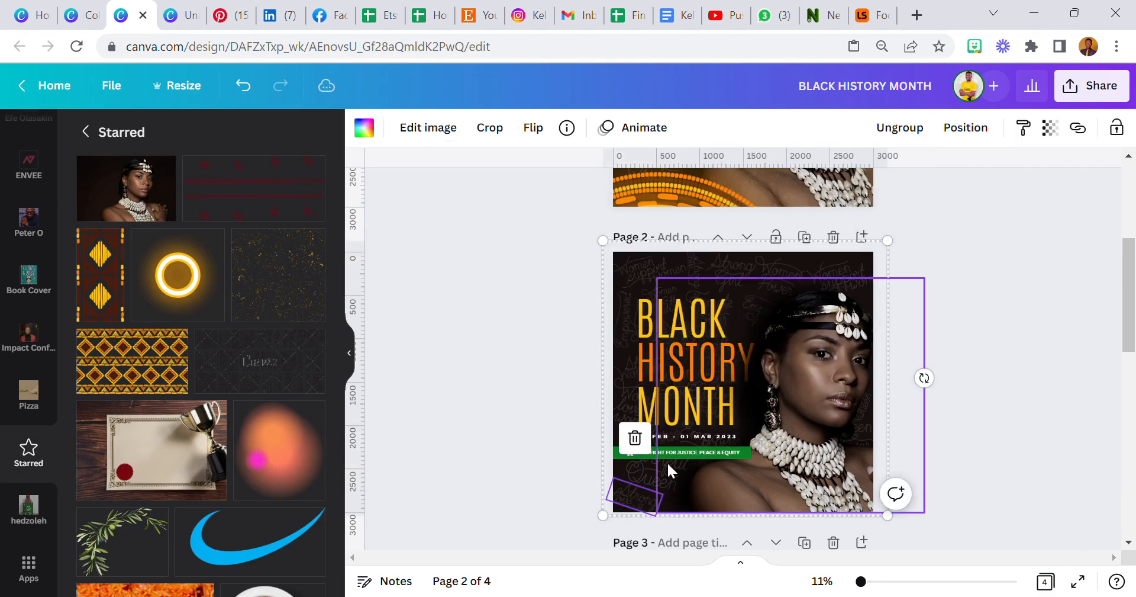
{"action": "left_click", "coordinate": [1050, 127]}
{"action": "left_click_drag", "start_coordinate": [1052, 199], "coordinate": [969, 222]}
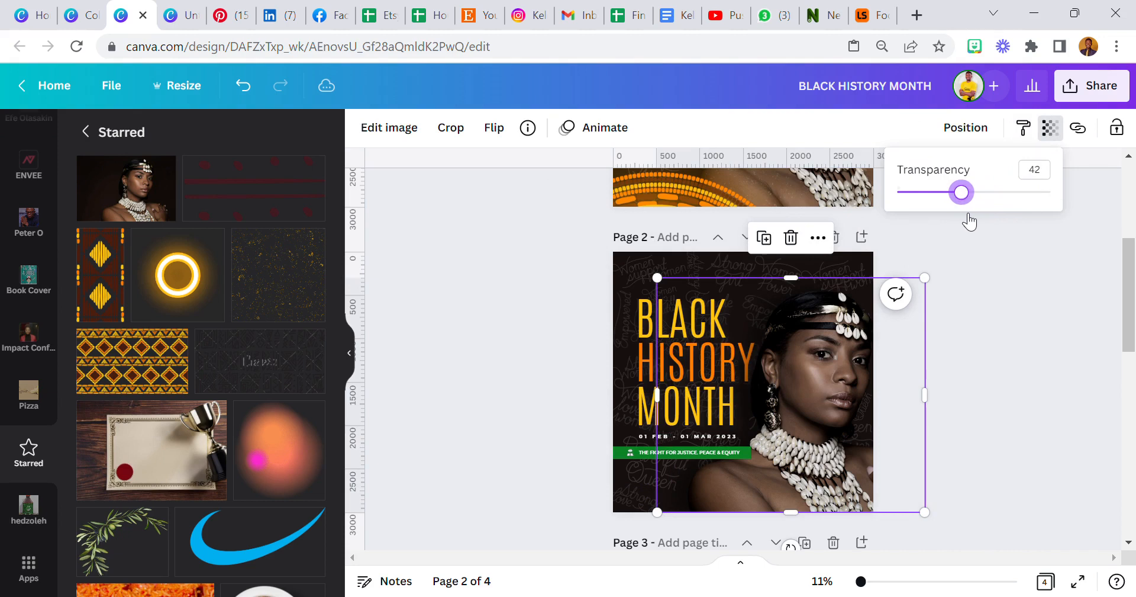
{"action": "left_click", "coordinate": [1006, 370]}
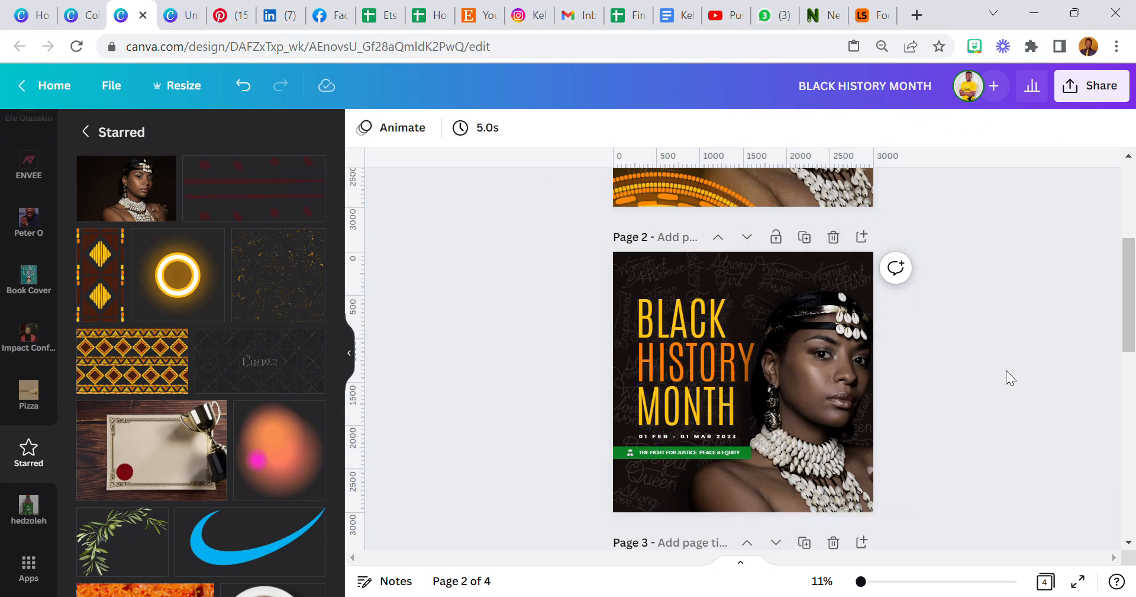
{"action": "left_click", "coordinate": [667, 506]}
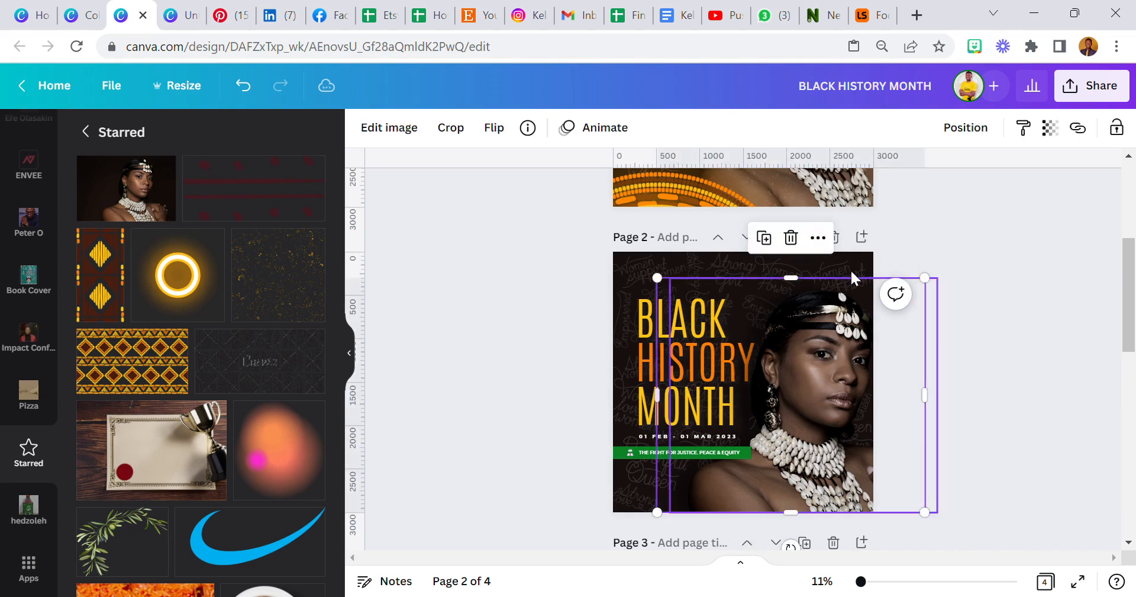
{"action": "left_click", "coordinate": [1050, 128]}
{"action": "left_click", "coordinate": [1036, 170]}
{"action": "type", "text": "30"}
{"action": "left_click", "coordinate": [1005, 368]}
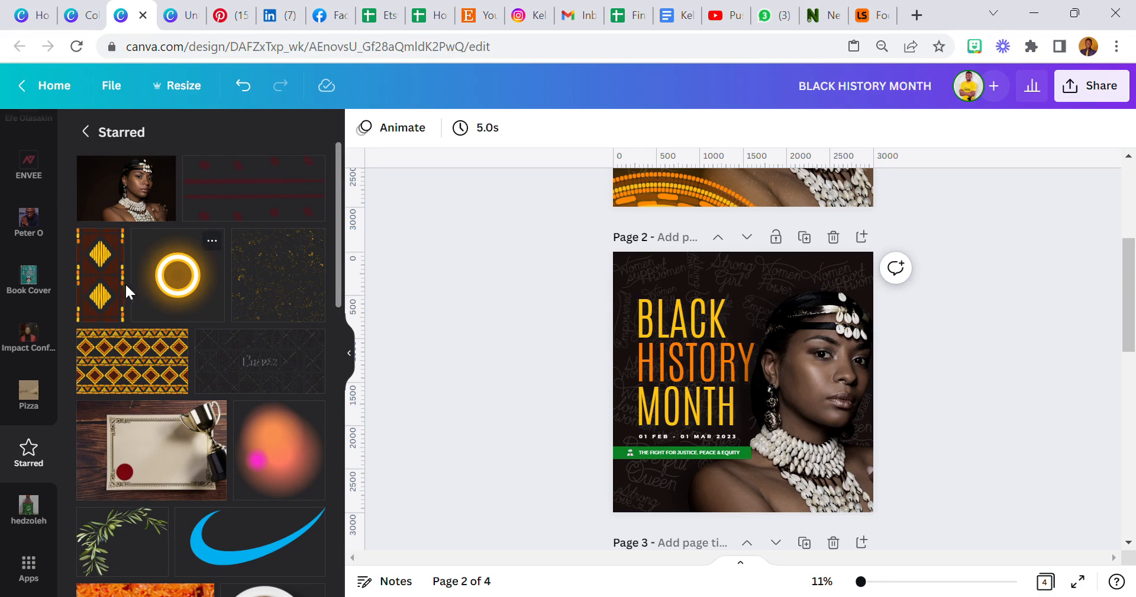
Discard a trial insert of the starred orange geometric pattern and search the graphics elements for AFRICAN PATTERN.
{"action": "left_click", "coordinate": [151, 373]}
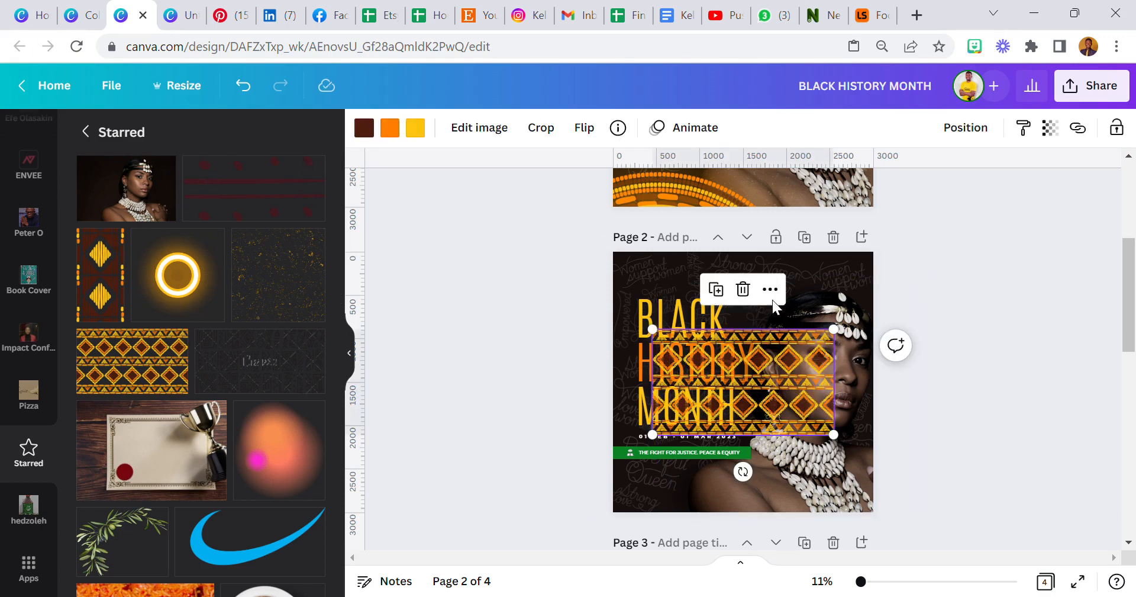
{"action": "left_click", "coordinate": [743, 288]}
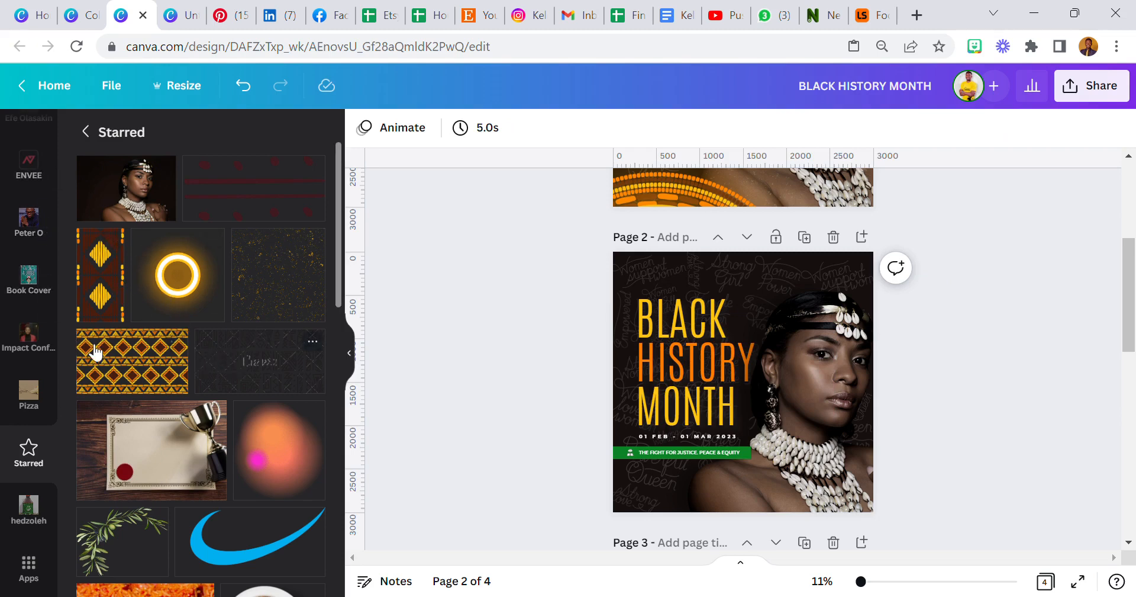
{"action": "scroll", "coordinate": [17, 331], "scroll_direction": "up", "scroll_amount": 10}
{"action": "scroll", "coordinate": [17, 319], "scroll_direction": "up", "scroll_amount": 5}
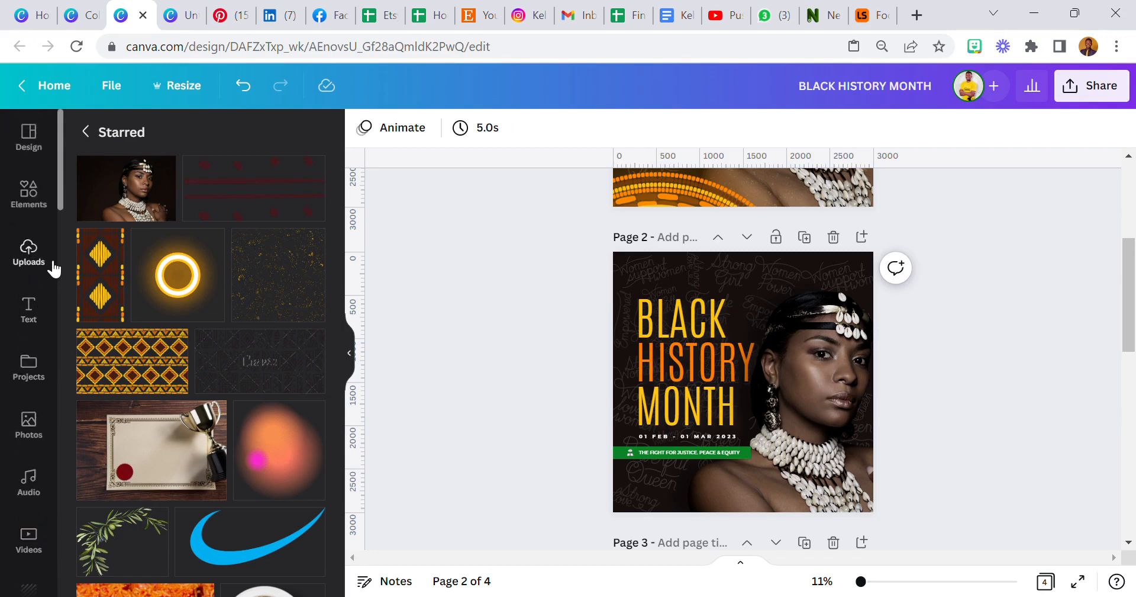
{"action": "left_click", "coordinate": [36, 198]}
{"action": "double_click", "coordinate": [152, 145]}
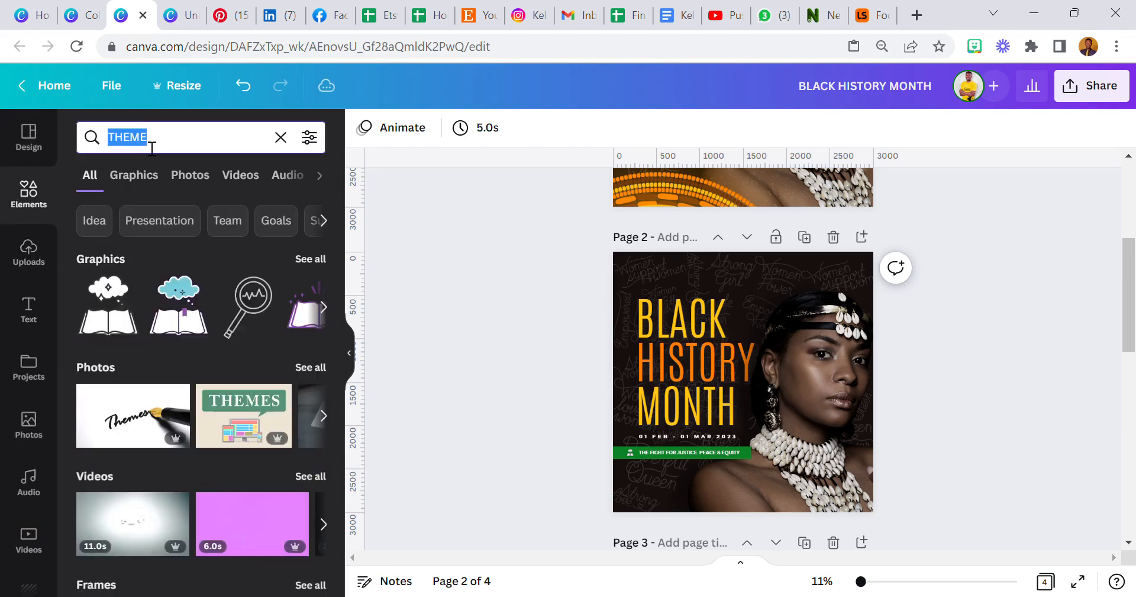
{"action": "type", "text": "AFRICAN PATTERB"}
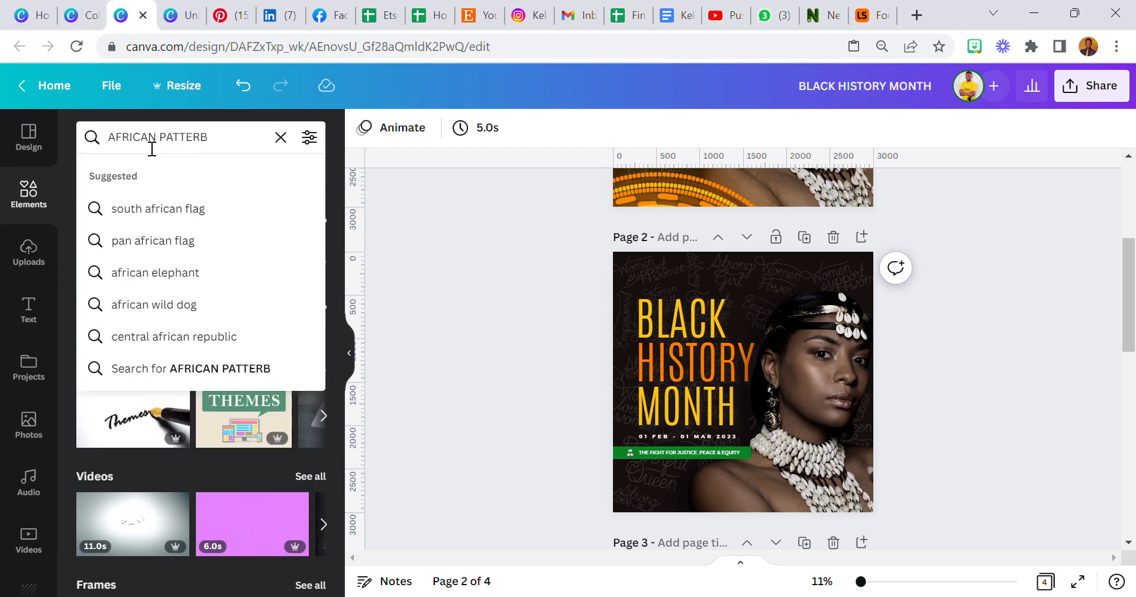
{"action": "key", "text": "BackSpace"}
{"action": "key", "text": "Return"}
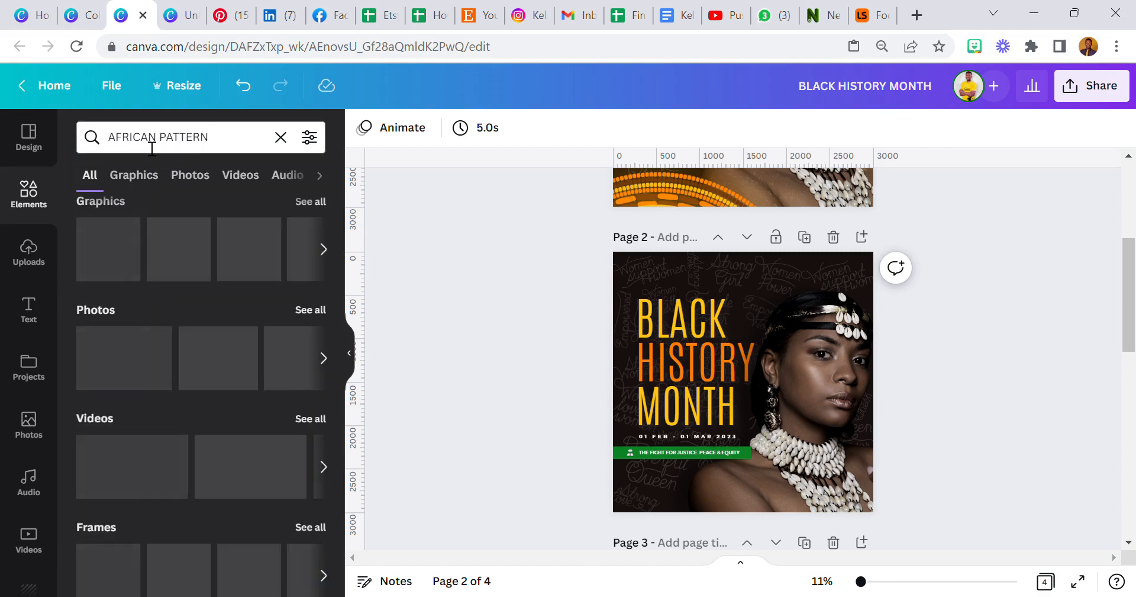
{"action": "left_click", "coordinate": [135, 175]}
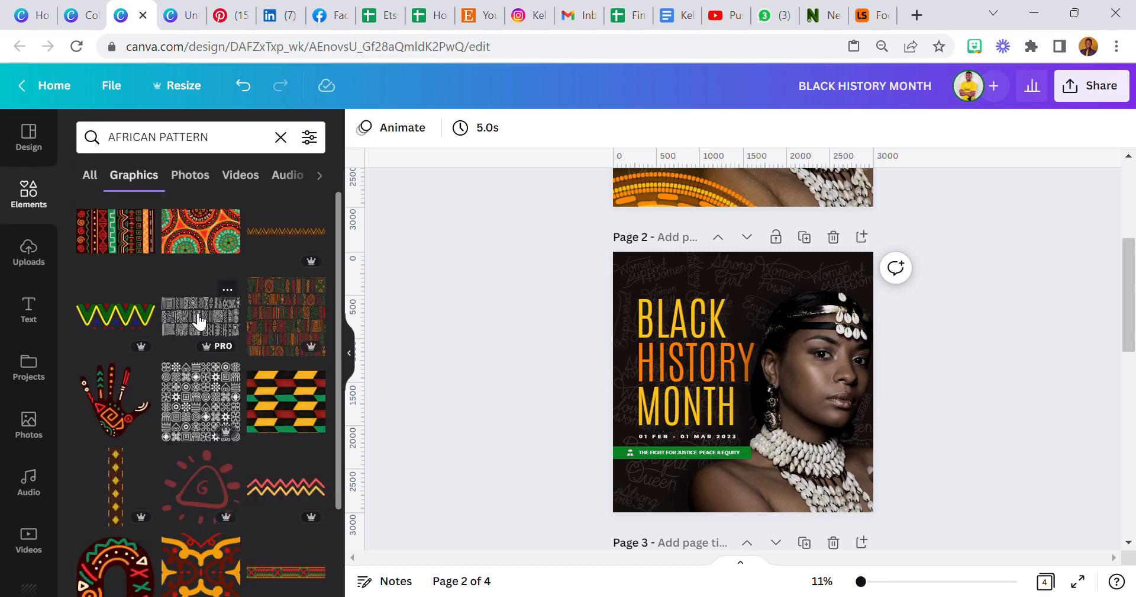
Insert the monochrome tribal pattern graphic and enlarge it from the page's left edge across the heading and portrait.
{"action": "left_click", "coordinate": [200, 319]}
{"action": "left_click_drag", "start_coordinate": [639, 336], "coordinate": [697, 355]}
{"action": "mouse_move", "coordinate": [923, 449]}
{"action": "left_mouse_down"}
{"action": "mouse_move", "coordinate": [931, 454]}
{"action": "mouse_move", "coordinate": [918, 446]}
{"action": "left_mouse_up"}
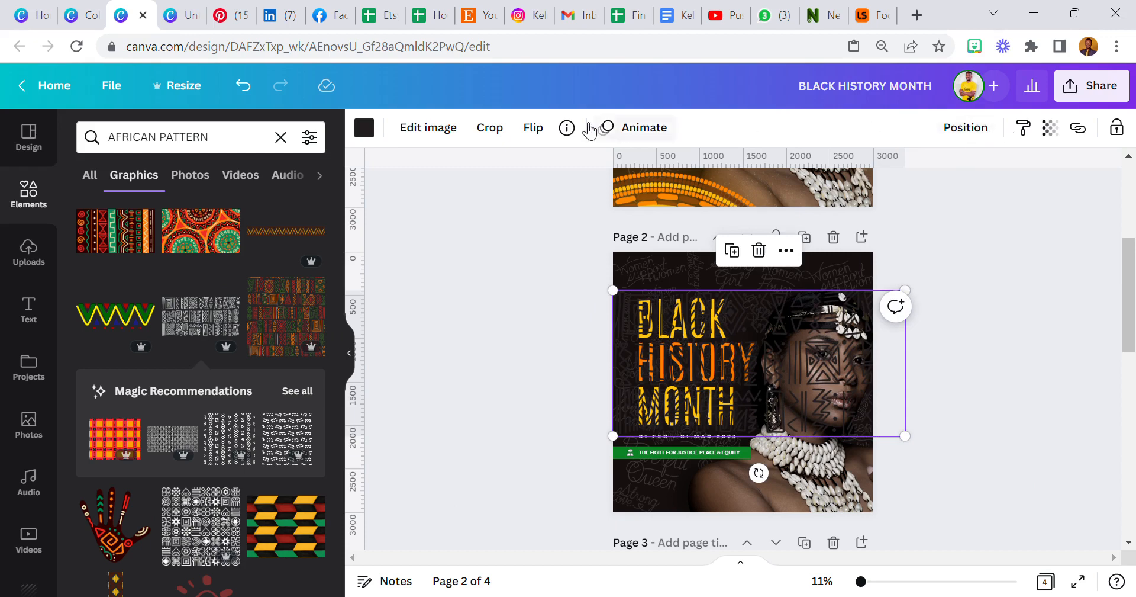
Send the tribal pattern backward behind the portrait and set its transparency to 20.
{"action": "left_click", "coordinate": [1052, 127]}
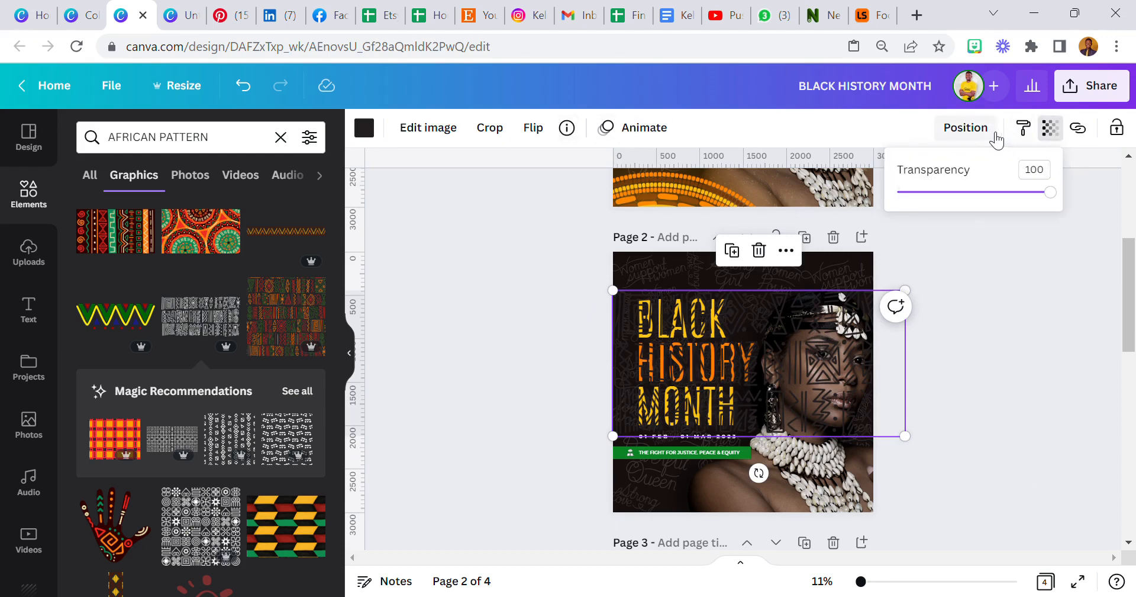
{"action": "left_click", "coordinate": [976, 129]}
{"action": "left_click", "coordinate": [928, 172]}
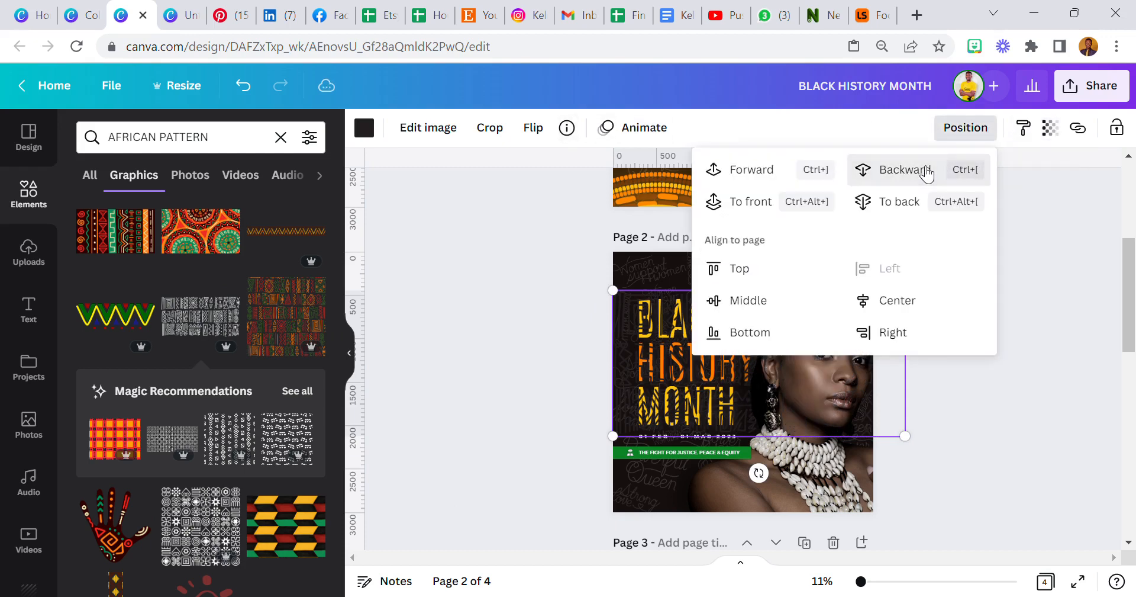
{"action": "left_click", "coordinate": [1052, 128]}
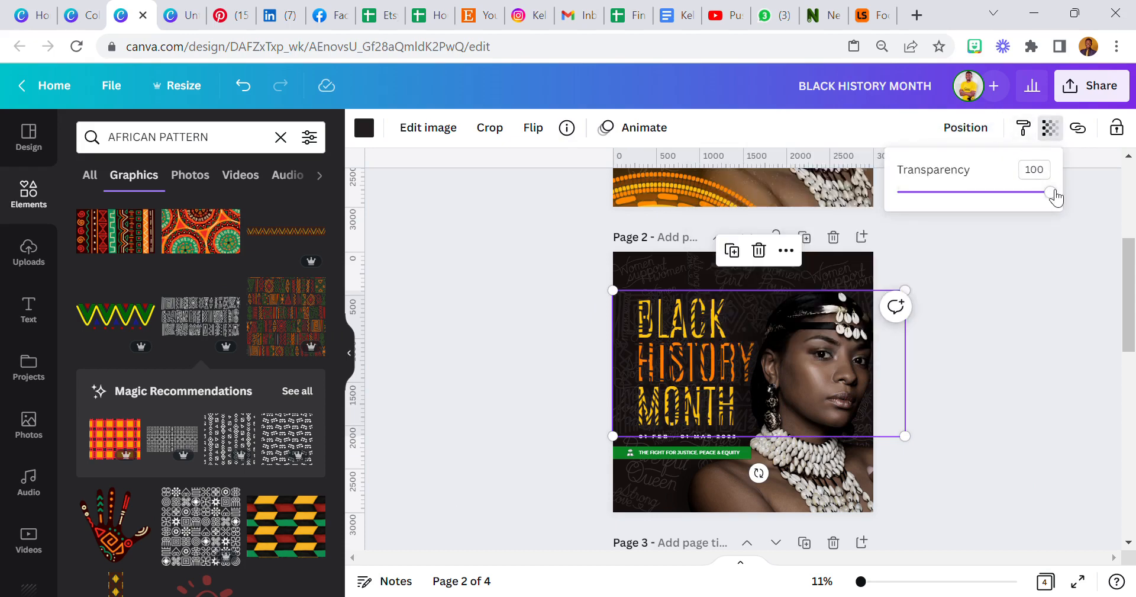
{"action": "left_click_drag", "start_coordinate": [1056, 197], "coordinate": [936, 215]}
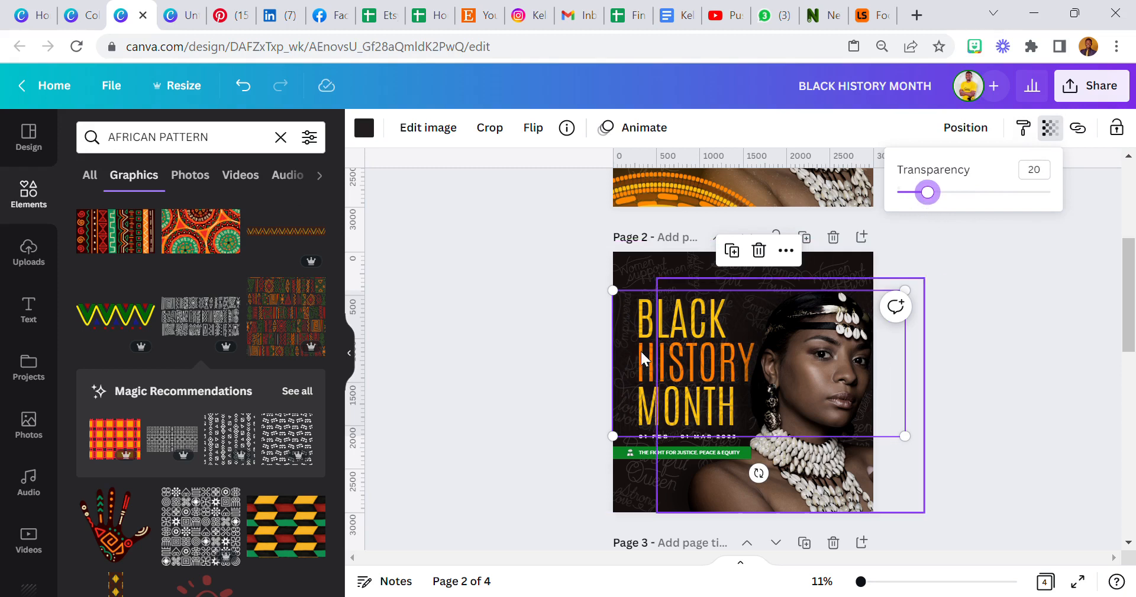
{"action": "left_click", "coordinate": [555, 387]}
{"action": "left_click", "coordinate": [555, 386]}
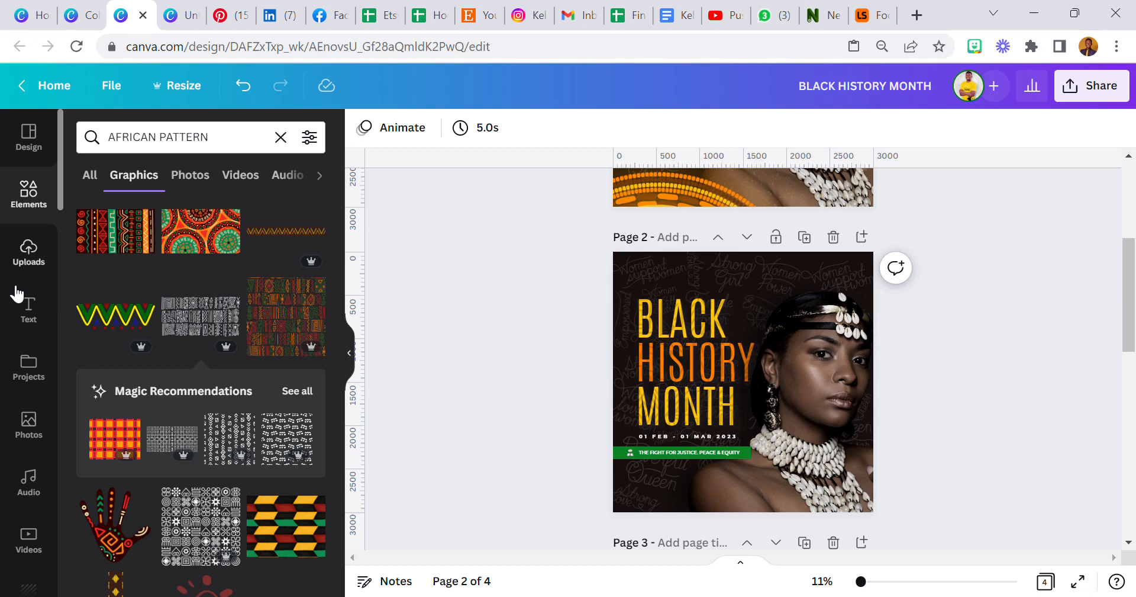
Add the dark red tribal pattern from the Starred folder, shrink it and tilt it over the woman's cheek.
{"action": "scroll", "coordinate": [24, 320], "scroll_direction": "down", "scroll_amount": 4}
{"action": "scroll", "coordinate": [23, 355], "scroll_direction": "down", "scroll_amount": 8}
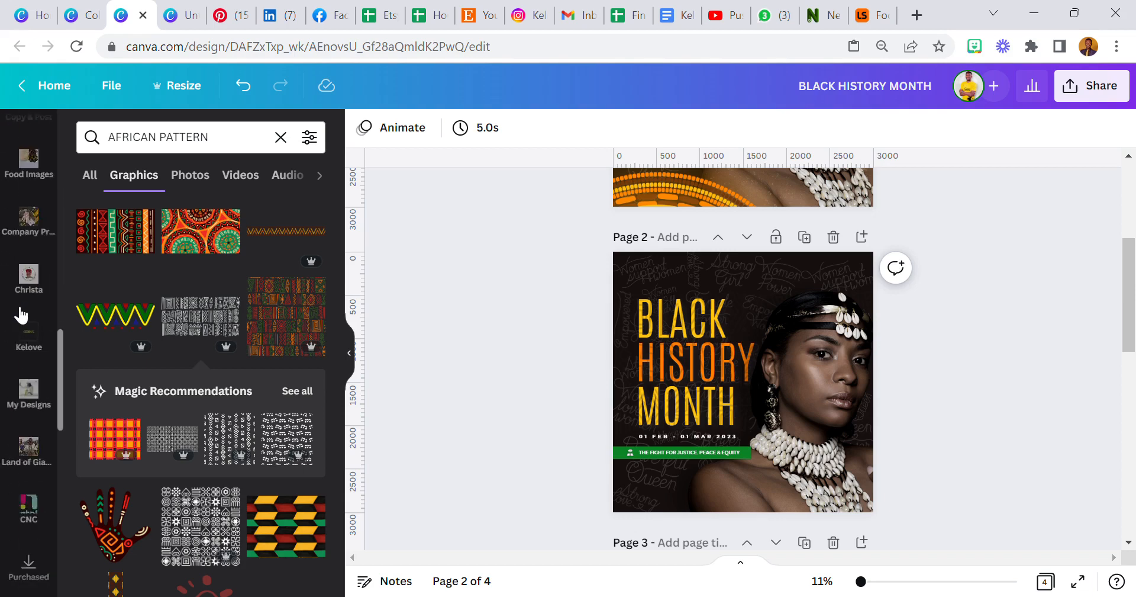
{"action": "scroll", "coordinate": [36, 467], "scroll_direction": "down", "scroll_amount": 3}
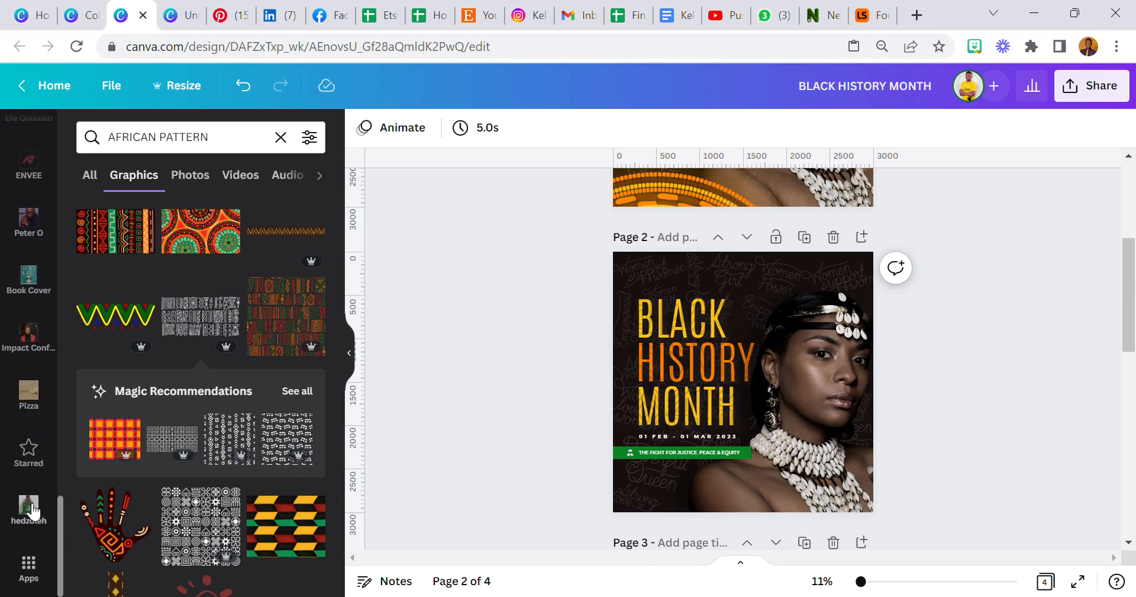
{"action": "left_click", "coordinate": [34, 451]}
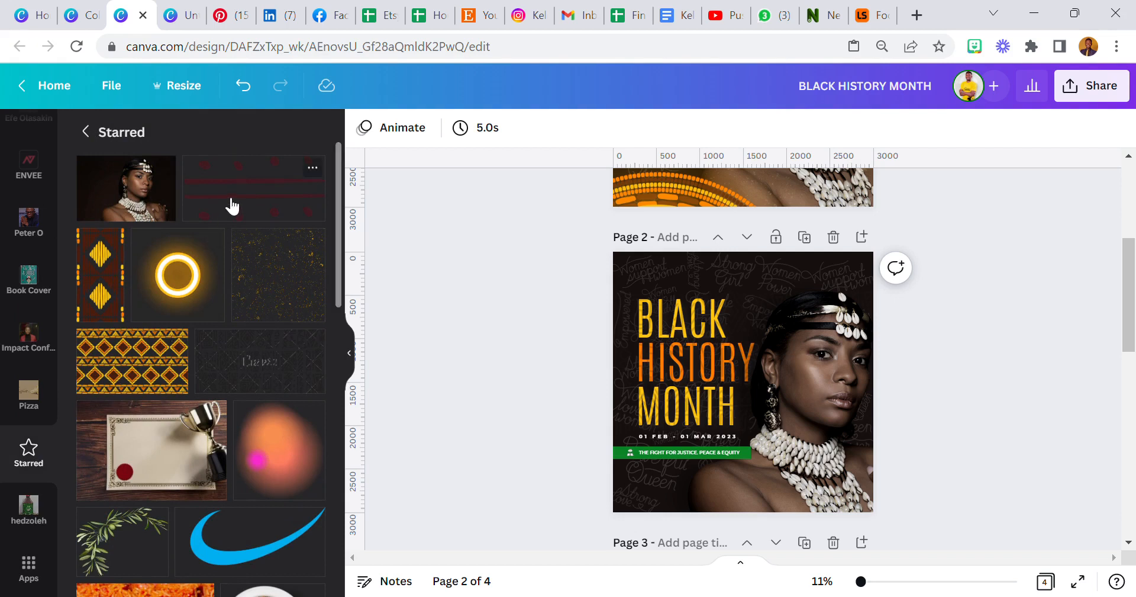
{"action": "left_click", "coordinate": [234, 206]}
{"action": "mouse_move", "coordinate": [756, 425]}
{"action": "left_mouse_down"}
{"action": "mouse_move", "coordinate": [826, 430]}
{"action": "mouse_move", "coordinate": [774, 422]}
{"action": "left_mouse_up"}
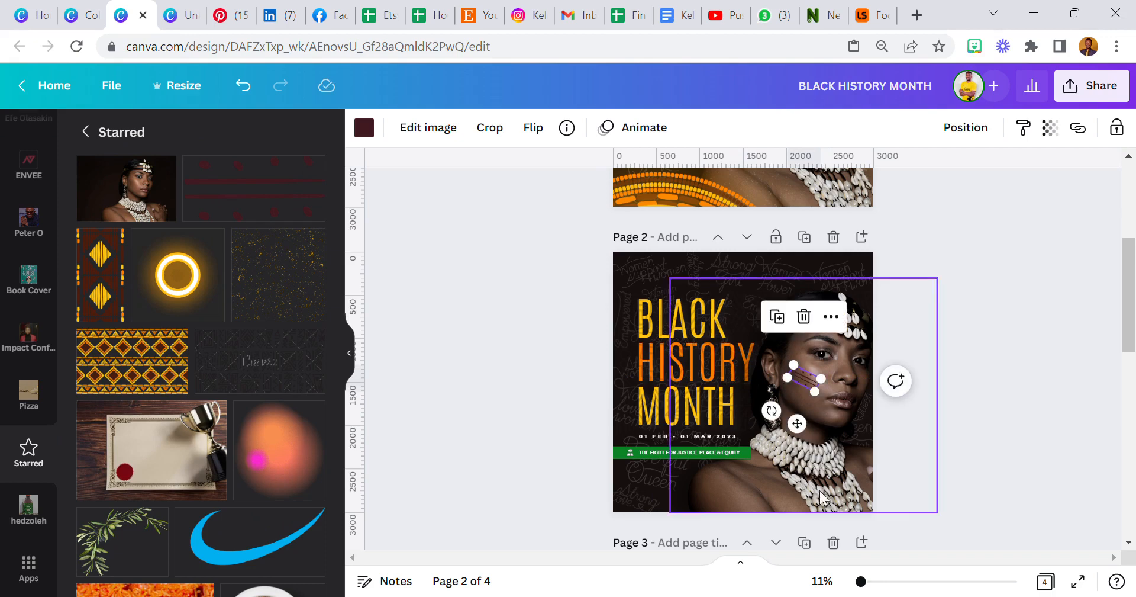
Shrink the tribal pattern on the woman's cheek slightly and fade it by lowering its transparency value.
{"action": "left_click_drag", "start_coordinate": [868, 583], "coordinate": [889, 581]}
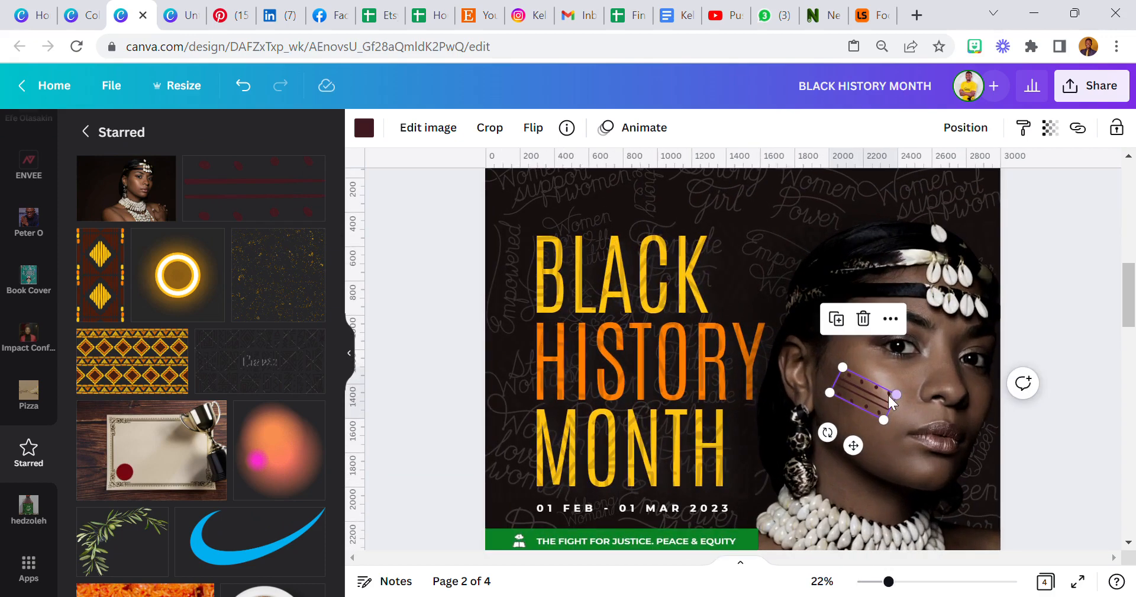
{"action": "left_click_drag", "start_coordinate": [874, 402], "coordinate": [848, 393]}
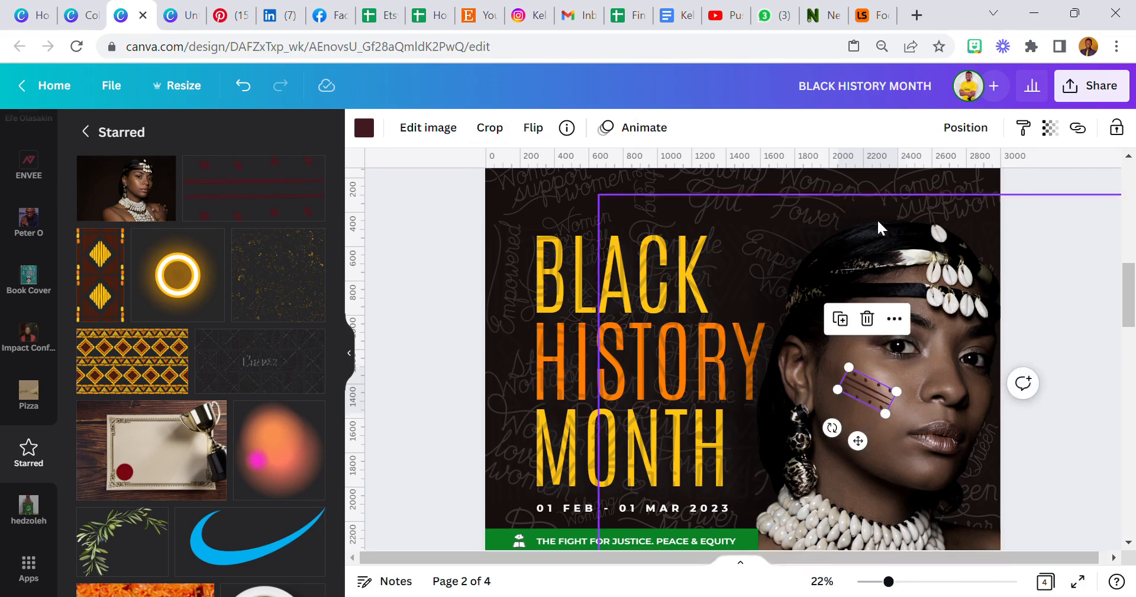
{"action": "left_click", "coordinate": [1052, 136]}
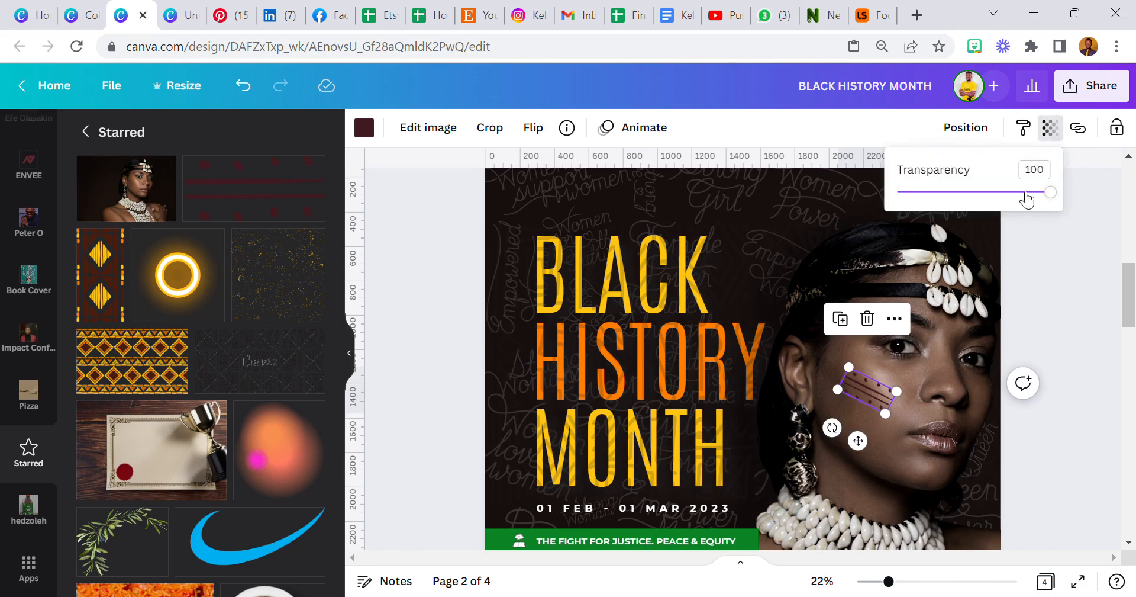
{"action": "left_click", "coordinate": [1042, 172]}
{"action": "key", "text": "Return"}
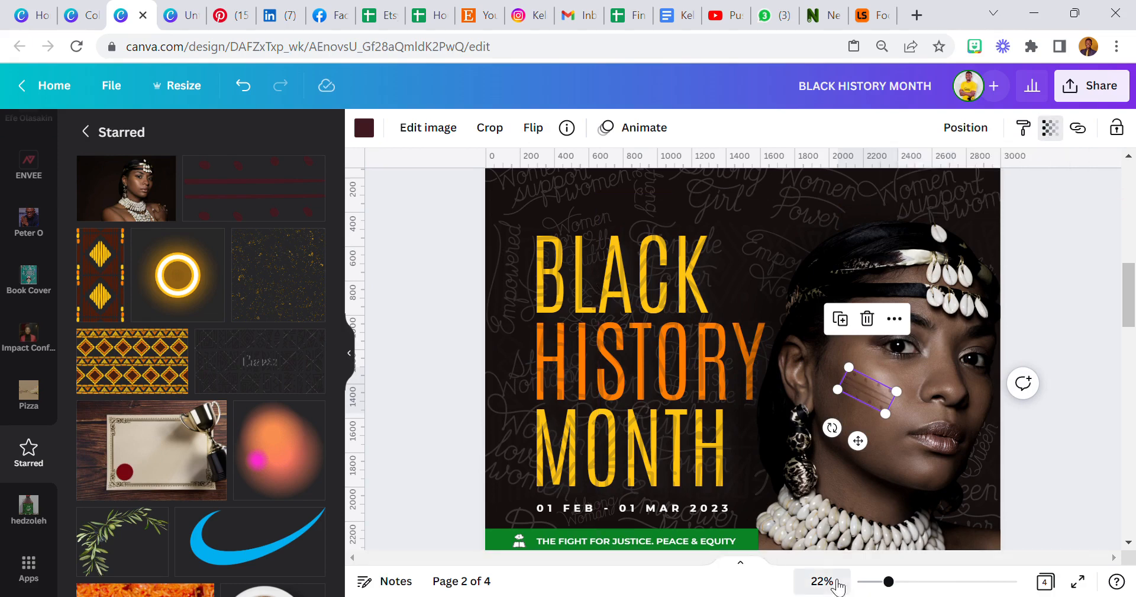
{"action": "left_click", "coordinate": [822, 581]}
{"action": "left_click", "coordinate": [829, 507]}
{"action": "left_click", "coordinate": [567, 438]}
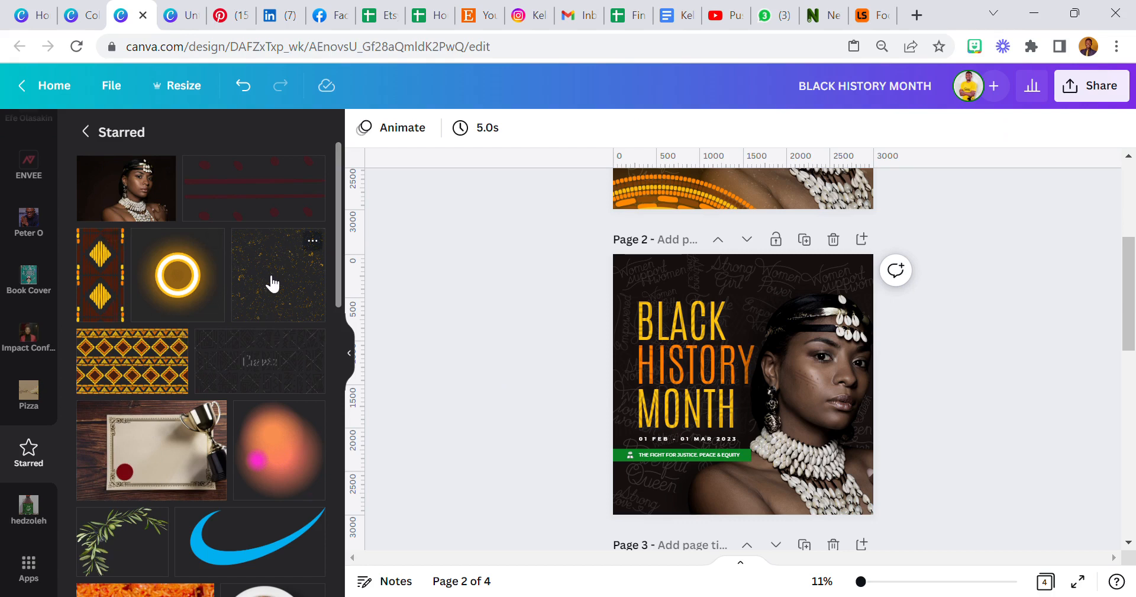
Insert the starred gold speckle graphic and enlarge it to the page's full height, extending past its right edge.
{"action": "left_click", "coordinate": [275, 291]}
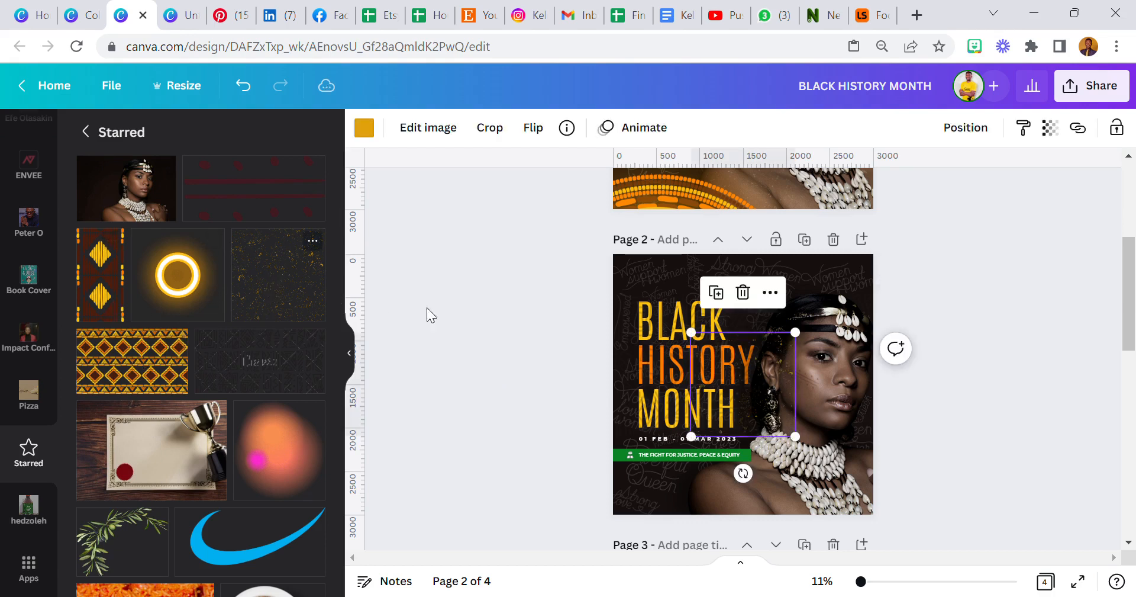
{"action": "left_click_drag", "start_coordinate": [795, 332], "coordinate": [920, 303]}
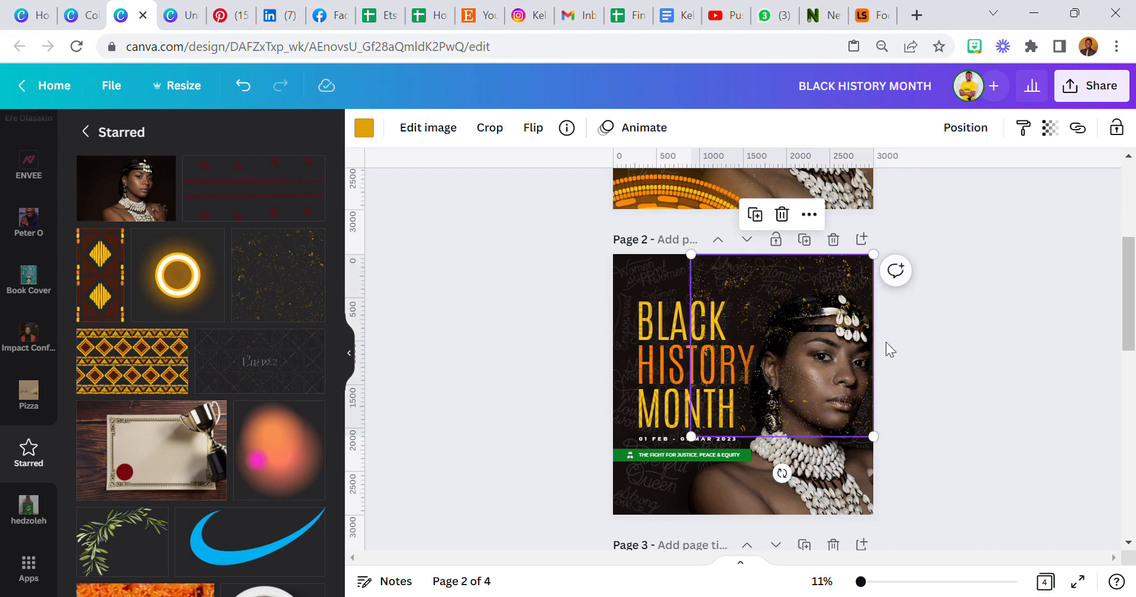
{"action": "left_click_drag", "start_coordinate": [901, 456], "coordinate": [959, 514]}
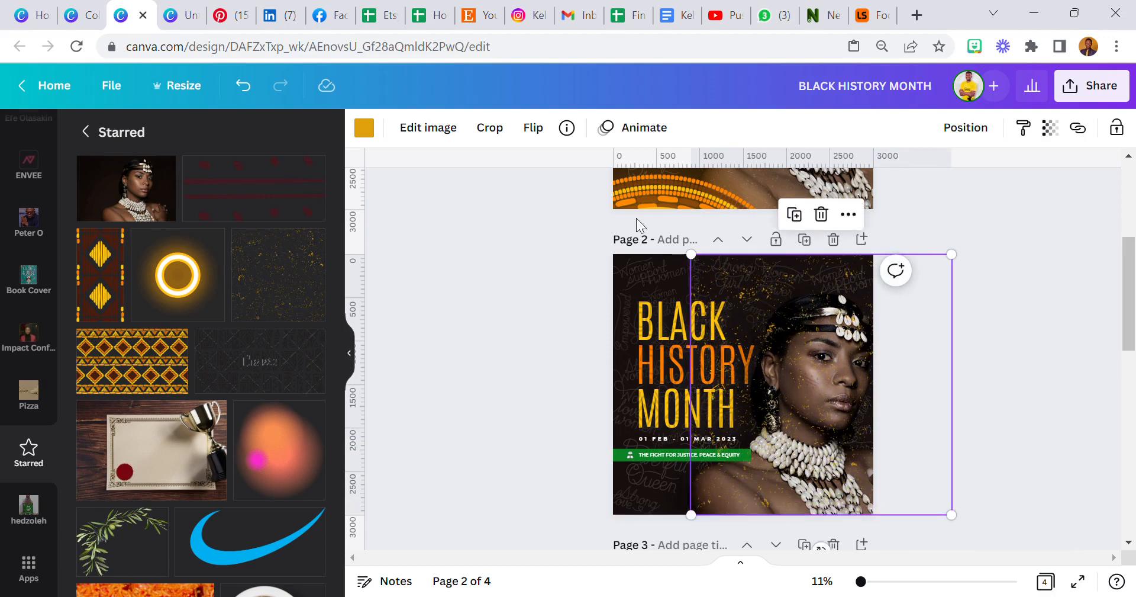
Recolour the speckle graphic white and set its transparency to 20.
{"action": "left_click", "coordinate": [364, 127]}
{"action": "left_click", "coordinate": [112, 294]}
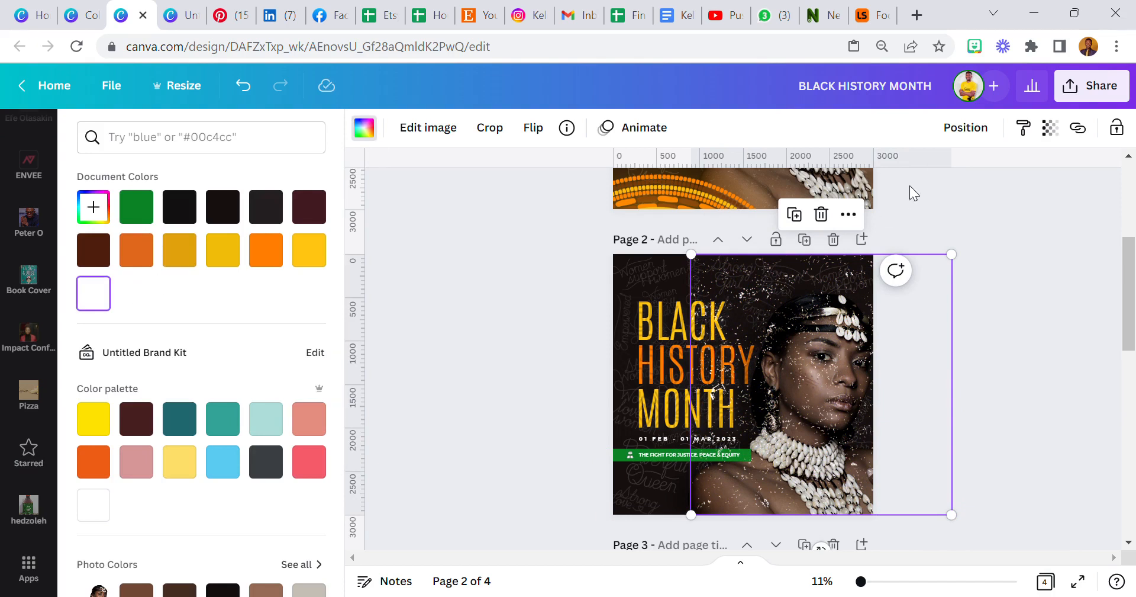
{"action": "left_click", "coordinate": [1051, 128]}
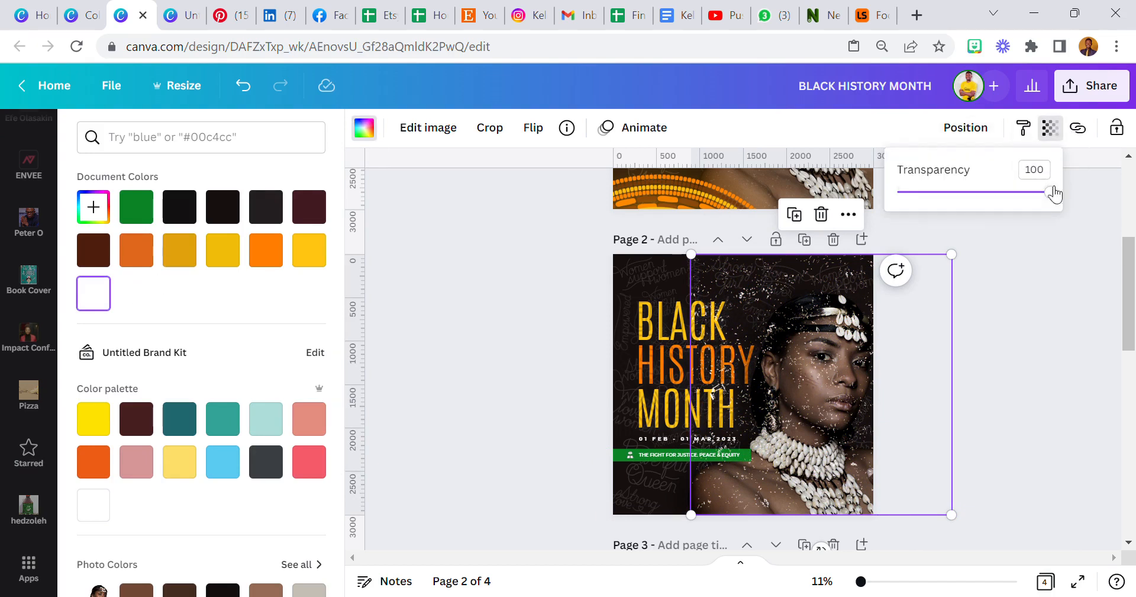
{"action": "left_click_drag", "start_coordinate": [1055, 200], "coordinate": [935, 232]}
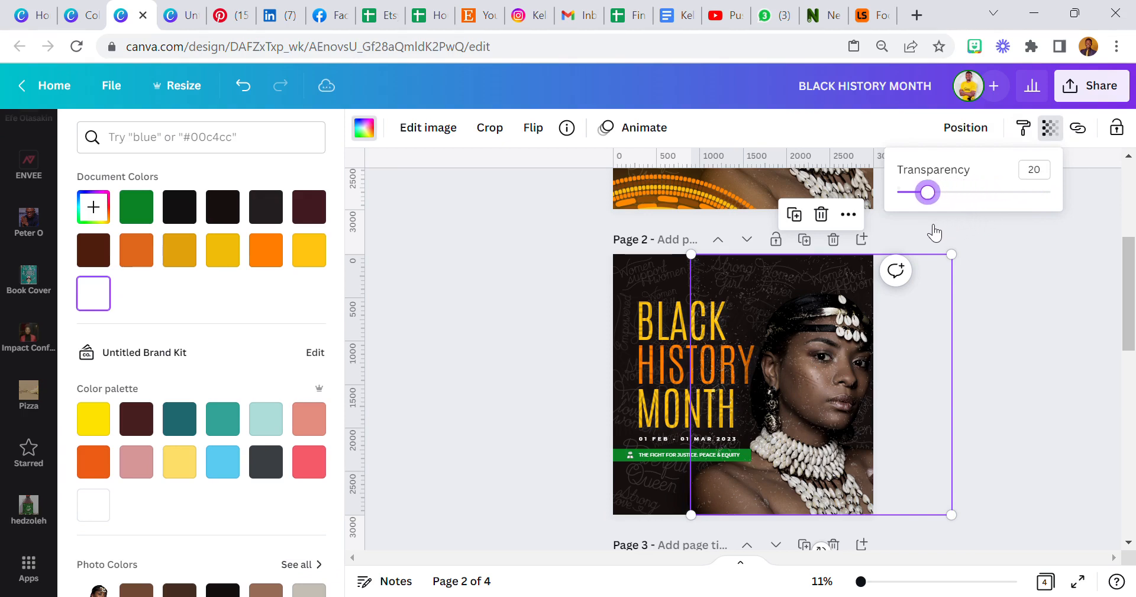
{"action": "left_click", "coordinate": [1024, 388]}
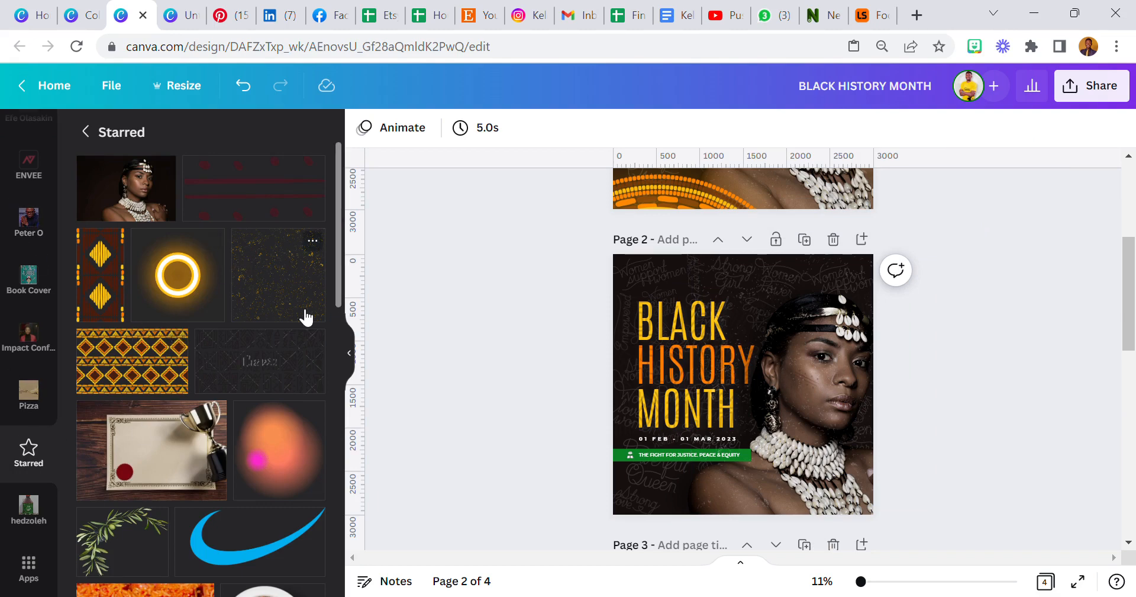
Insert the orange beaded ring from the AFRICAN PATTERN graphics and enlarge it over the page's upper-right corner.
{"action": "scroll", "coordinate": [46, 280], "scroll_direction": "up", "scroll_amount": 10}
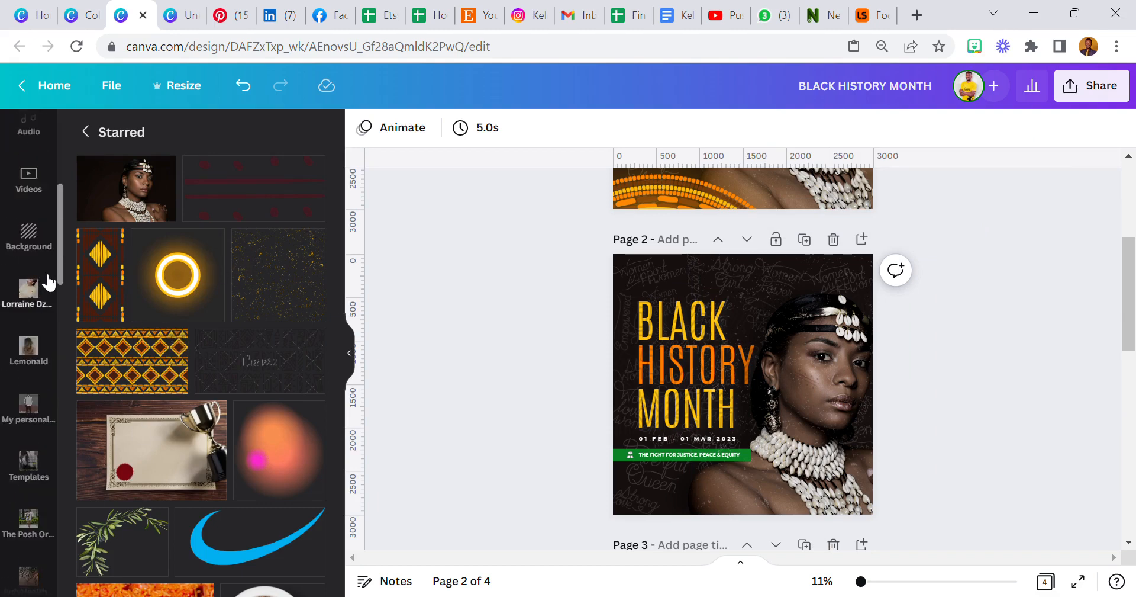
{"action": "left_click", "coordinate": [34, 208]}
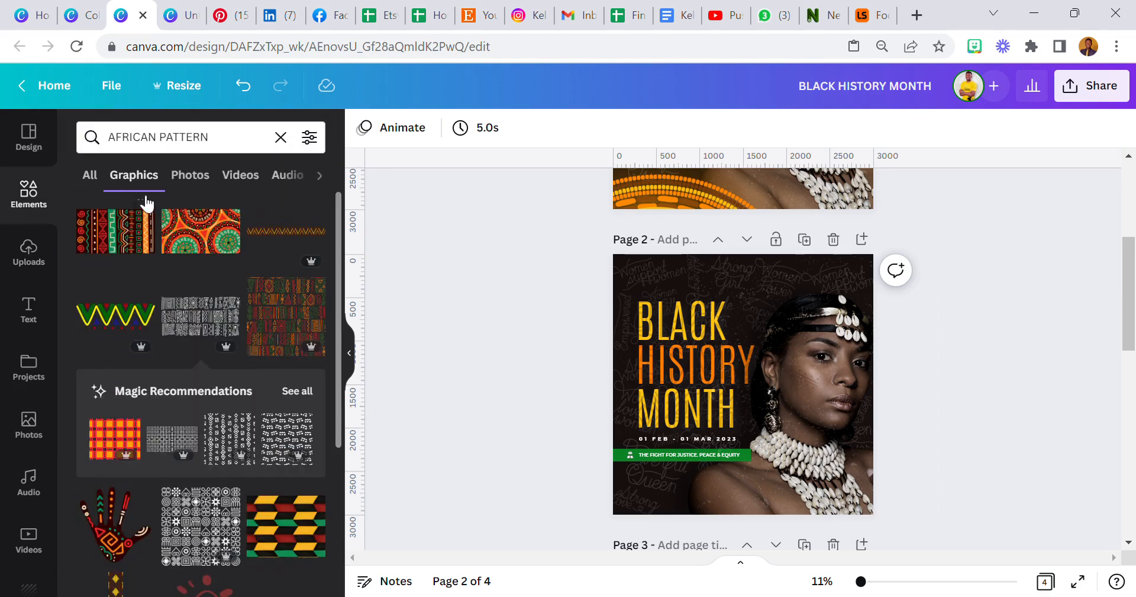
{"action": "scroll", "coordinate": [237, 399], "scroll_direction": "down", "scroll_amount": 6}
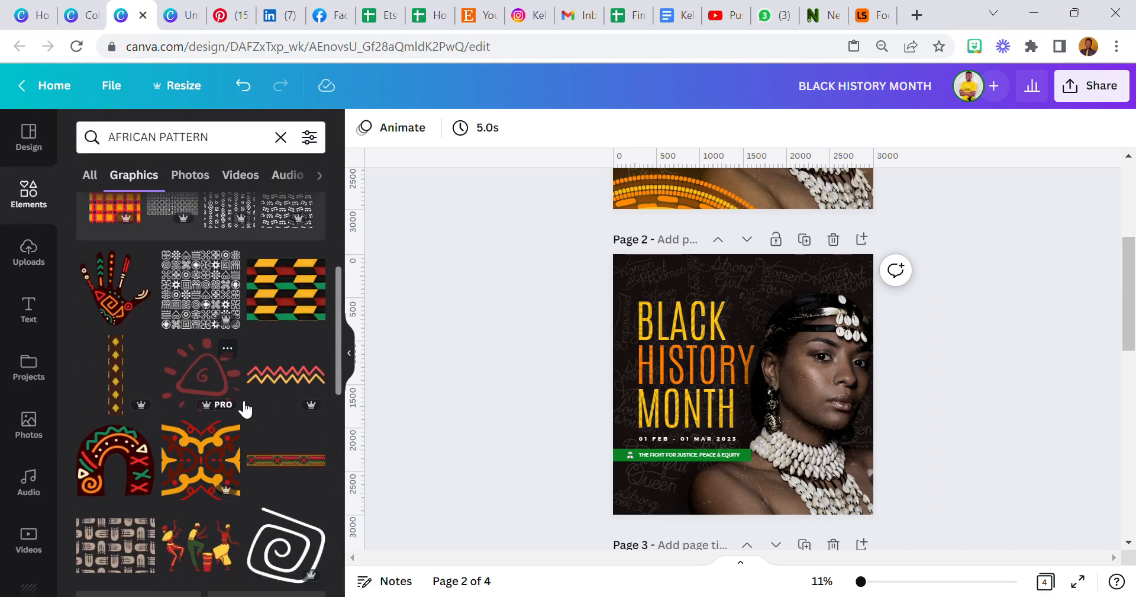
{"action": "scroll", "coordinate": [236, 415], "scroll_direction": "down", "scroll_amount": 5}
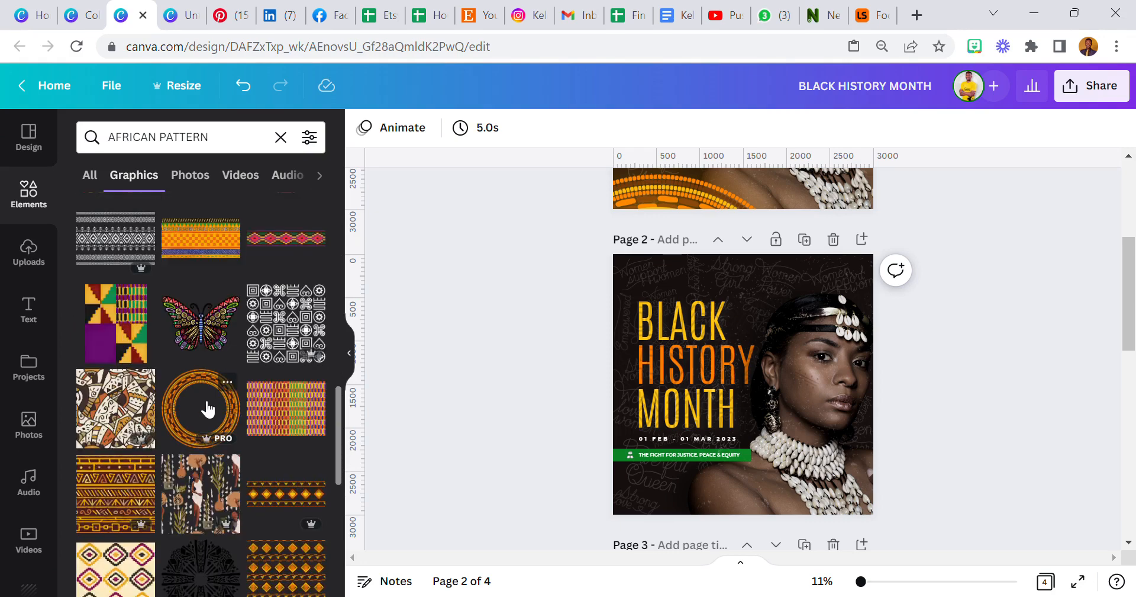
{"action": "left_click", "coordinate": [207, 408]}
{"action": "left_click_drag", "start_coordinate": [757, 389], "coordinate": [845, 276]}
{"action": "left_click_drag", "start_coordinate": [974, 381], "coordinate": [994, 387]}
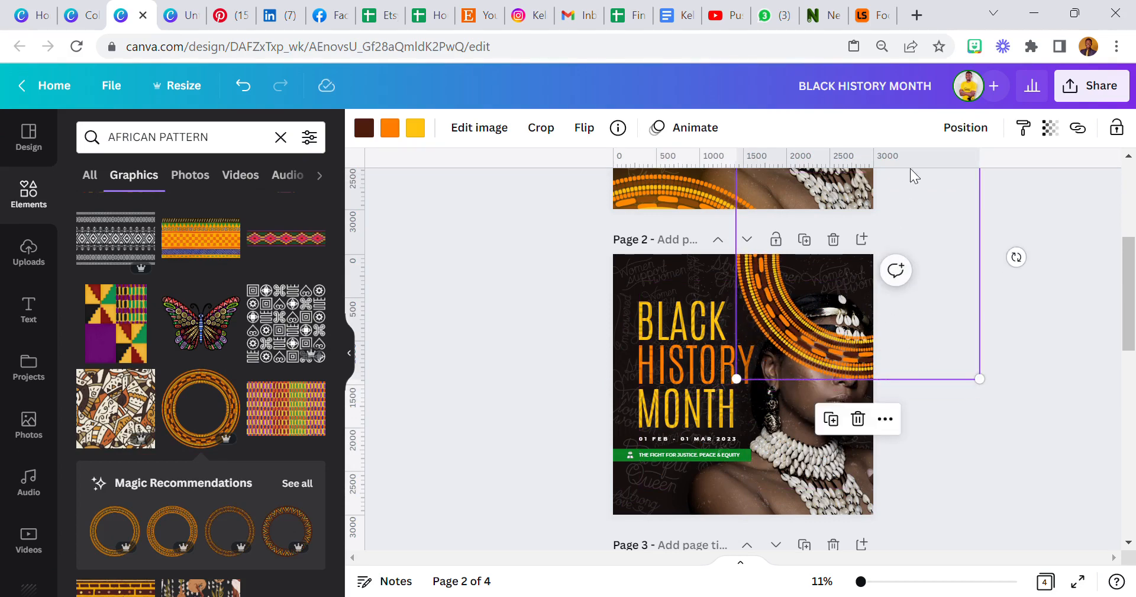
Send the beaded ring backward behind the portrait and shift it slightly upward.
{"action": "left_click", "coordinate": [950, 133]}
{"action": "left_click", "coordinate": [900, 201]}
{"action": "left_click", "coordinate": [763, 170]}
{"action": "scroll", "coordinate": [992, 499], "scroll_direction": "up", "scroll_amount": 2}
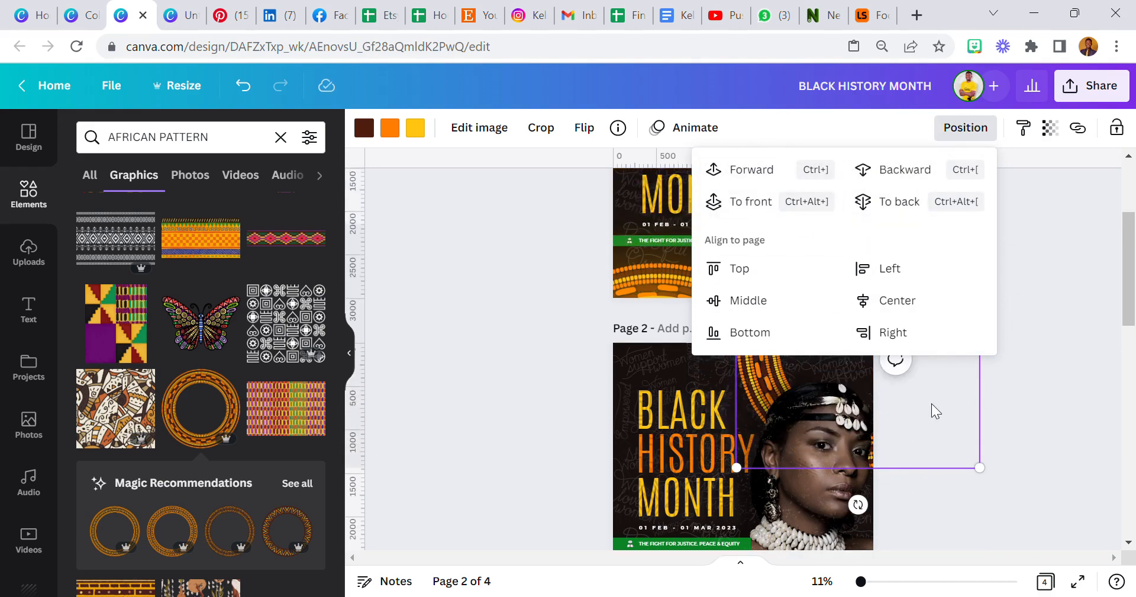
{"action": "left_click_drag", "start_coordinate": [944, 422], "coordinate": [947, 396]}
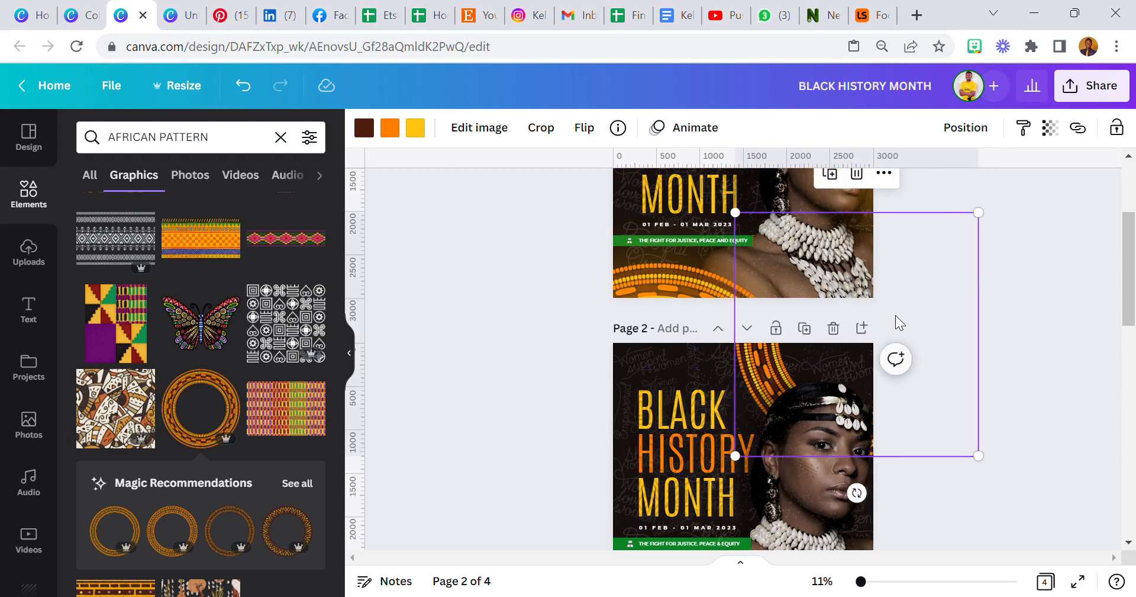
Duplicate the beaded ring and place the copy across the page's lower-left corner, below the green bar.
{"action": "left_click", "coordinate": [839, 179]}
{"action": "left_click_drag", "start_coordinate": [845, 366], "coordinate": [816, 399]}
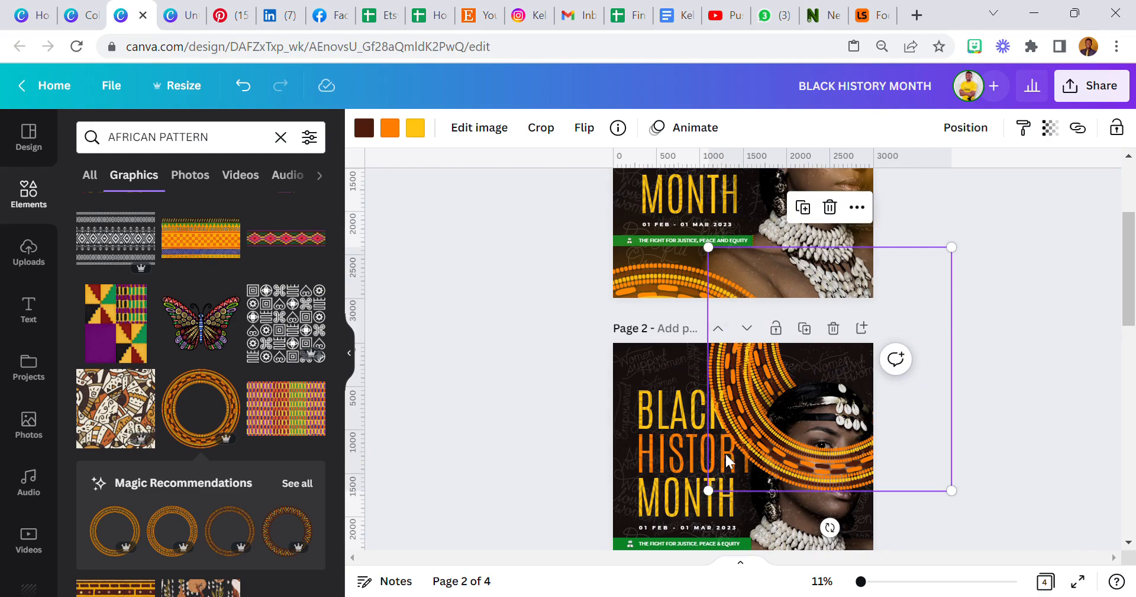
{"action": "left_click_drag", "start_coordinate": [815, 420], "coordinate": [731, 525]}
{"action": "scroll", "coordinate": [731, 521], "scroll_direction": "down", "scroll_amount": 3}
{"action": "left_click_drag", "start_coordinate": [741, 316], "coordinate": [666, 513]}
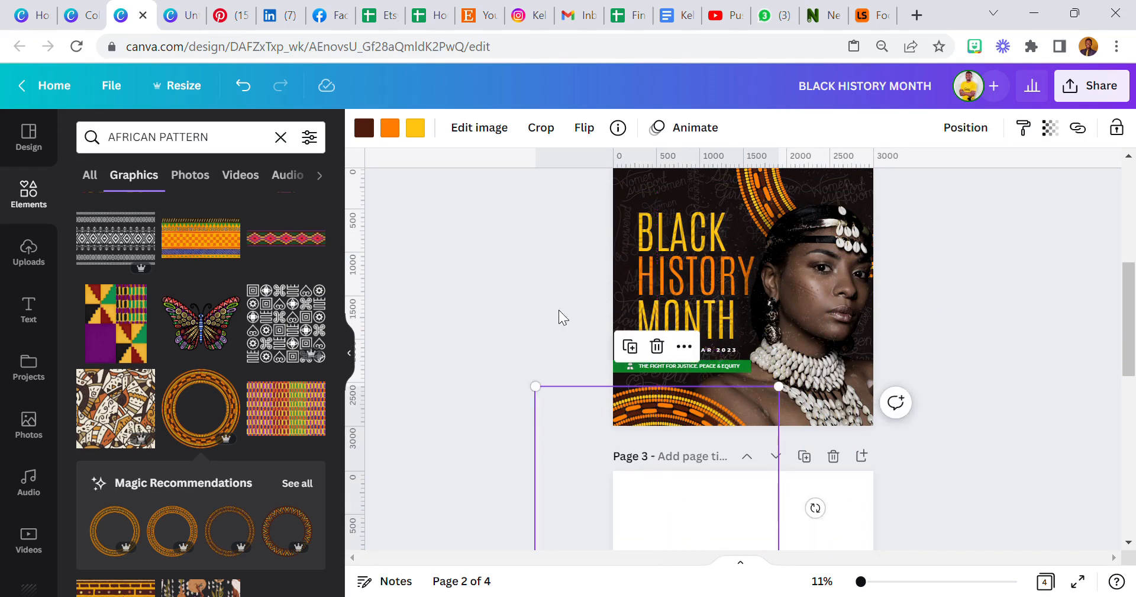
{"action": "scroll", "coordinate": [532, 296], "scroll_direction": "up", "scroll_amount": 2}
{"action": "left_click", "coordinate": [528, 290]}
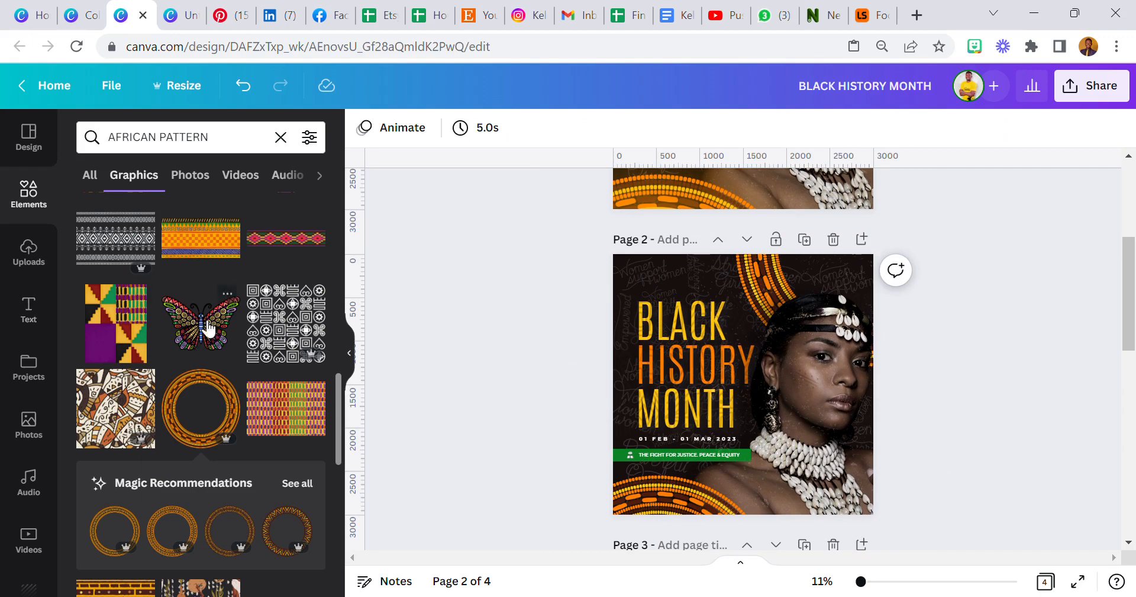
Insert the glowing yellow ring from the Starred folder, enlarge it and move it past the page's left edge so only its glow overlaps.
{"action": "scroll", "coordinate": [663, 319], "scroll_direction": "down", "scroll_amount": 2}
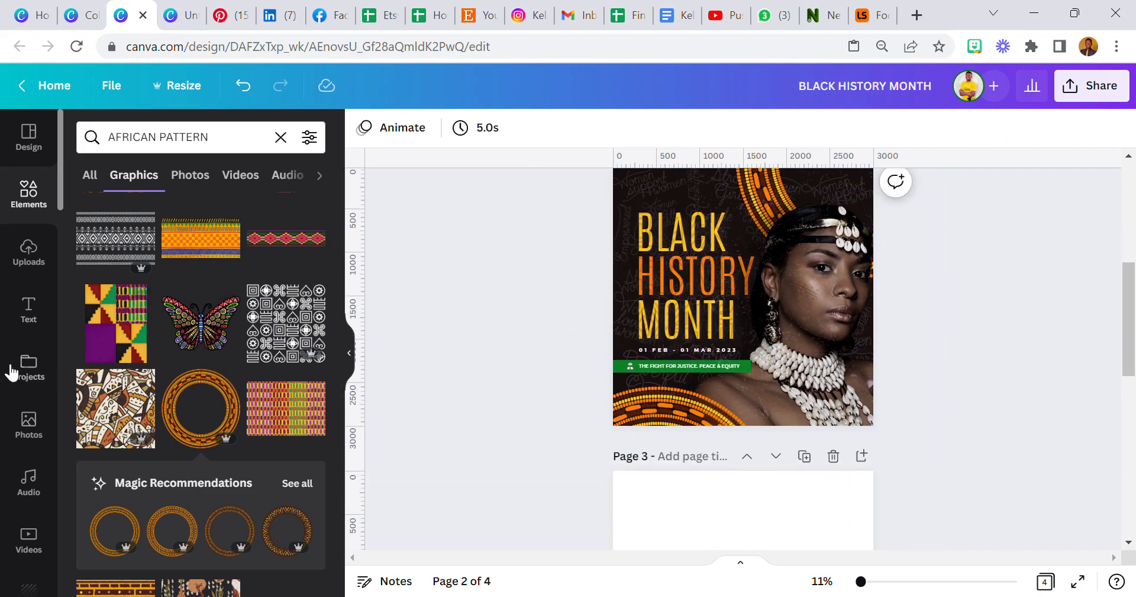
{"action": "scroll", "coordinate": [12, 337], "scroll_direction": "down", "scroll_amount": 10}
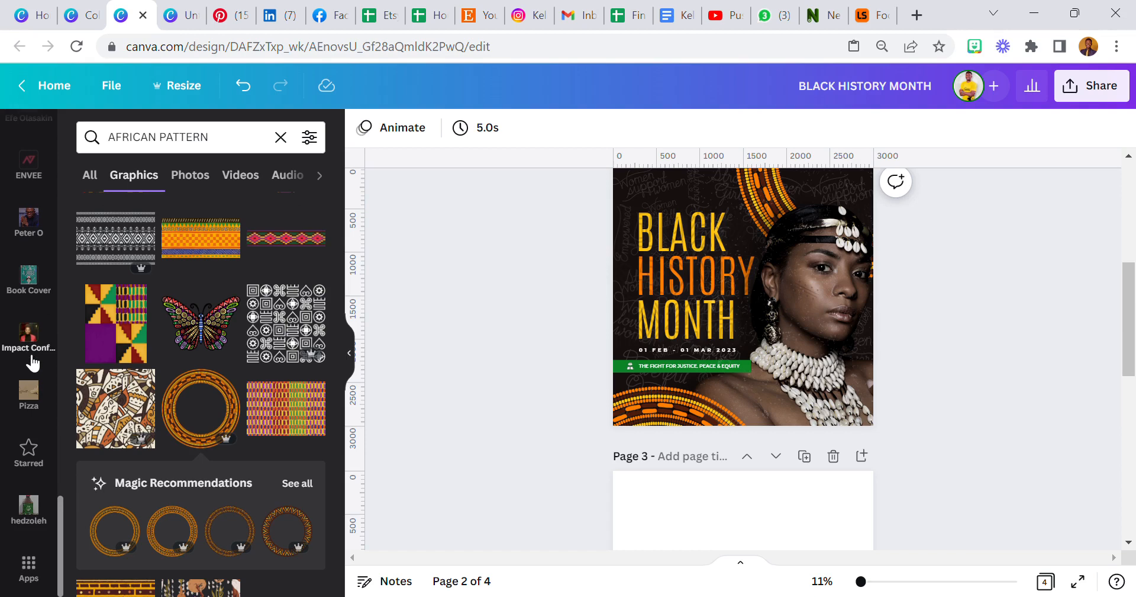
{"action": "left_click", "coordinate": [28, 456]}
{"action": "left_click", "coordinate": [193, 285]}
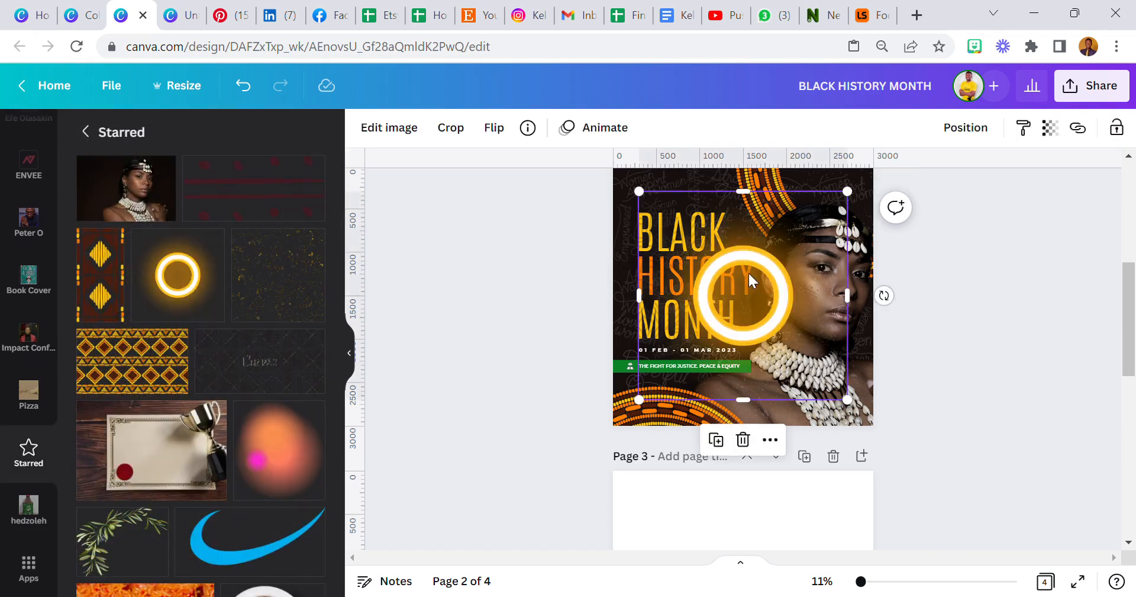
{"action": "left_click_drag", "start_coordinate": [852, 405], "coordinate": [972, 499]}
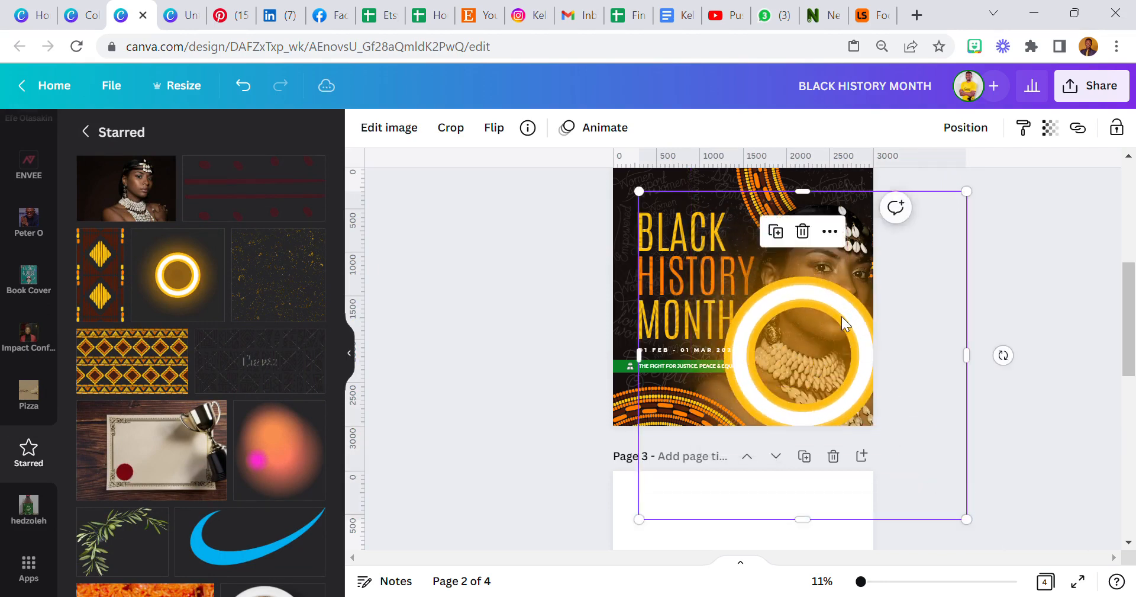
{"action": "scroll", "coordinate": [842, 324], "scroll_direction": "up", "scroll_amount": 2}
{"action": "left_click_drag", "start_coordinate": [830, 416], "coordinate": [569, 360]}
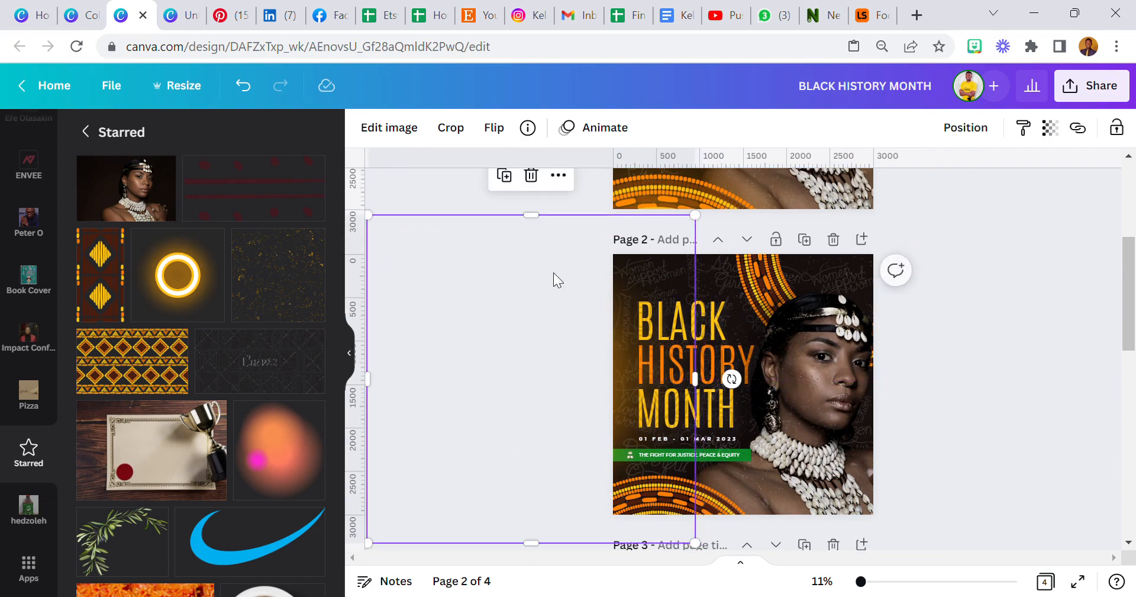
Duplicate the glowing ring and place copies beyond the page's right edge, lower-left corner and upper-left corner.
{"action": "left_click", "coordinate": [511, 182]}
{"action": "left_click_drag", "start_coordinate": [637, 384], "coordinate": [1065, 399]}
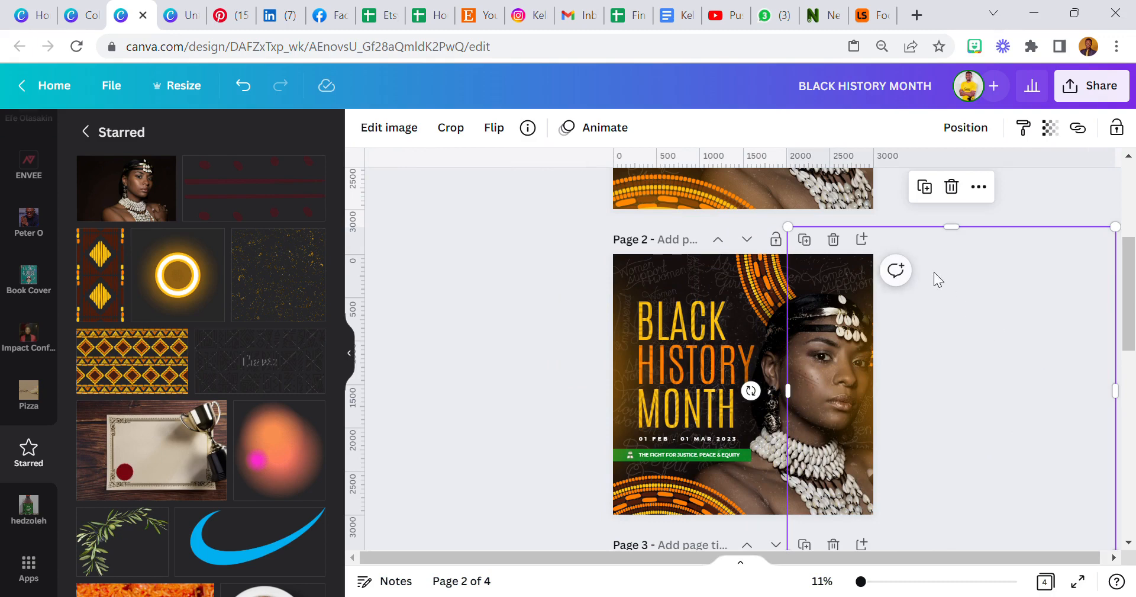
{"action": "left_click", "coordinate": [926, 187]}
{"action": "left_click_drag", "start_coordinate": [876, 375], "coordinate": [552, 585]}
{"action": "left_click", "coordinate": [634, 380]}
{"action": "left_click_drag", "start_coordinate": [718, 504], "coordinate": [595, 147]}
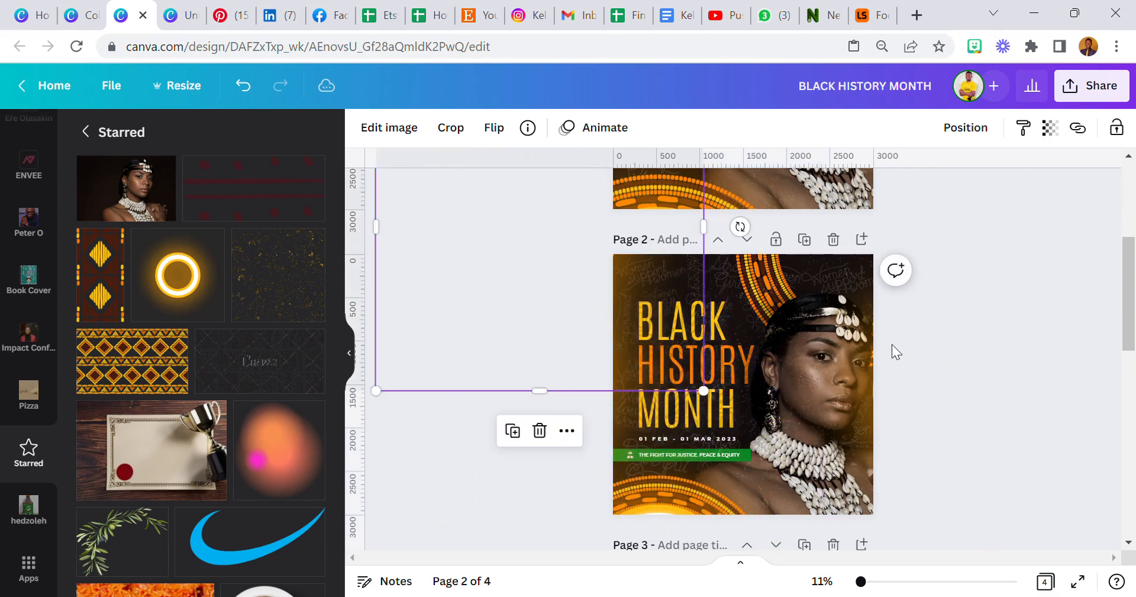
{"action": "left_click", "coordinate": [923, 361]}
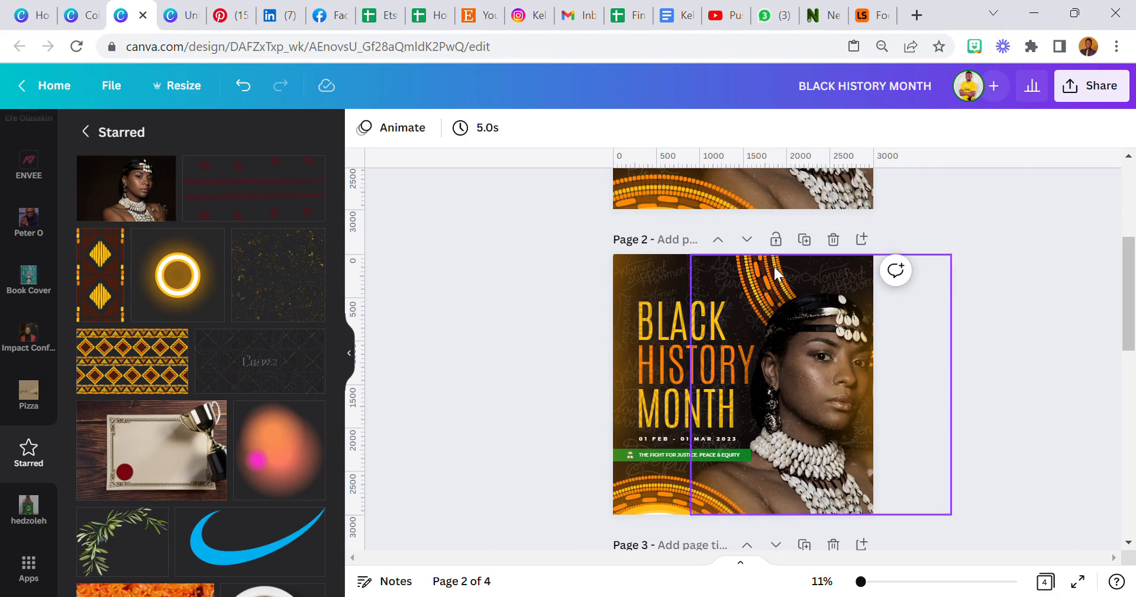
Insert the starred orange geometric pattern along the page's top edge at the left and recolour its yellow and orange parts green.
{"action": "left_click", "coordinate": [142, 371]}
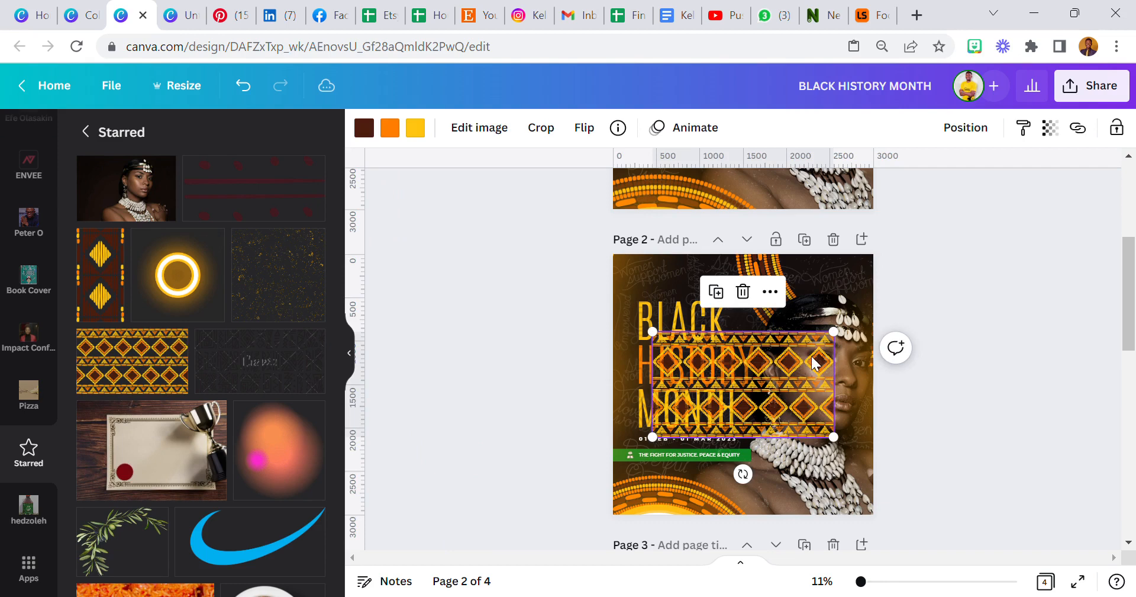
{"action": "left_click_drag", "start_coordinate": [717, 395], "coordinate": [622, 209]}
{"action": "left_click", "coordinate": [417, 130]}
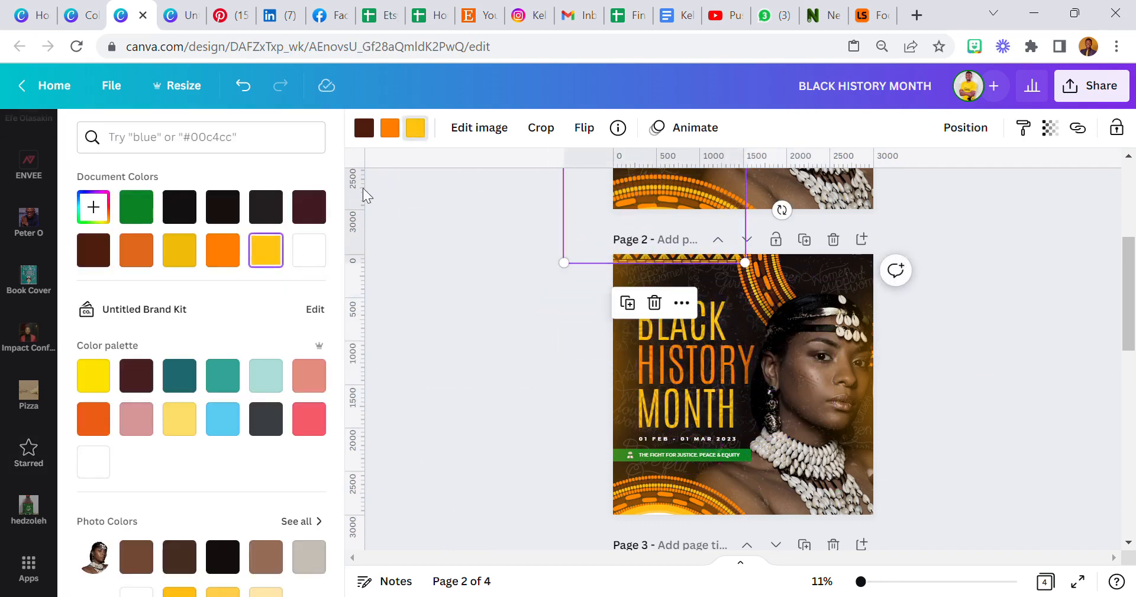
{"action": "left_click", "coordinate": [148, 208]}
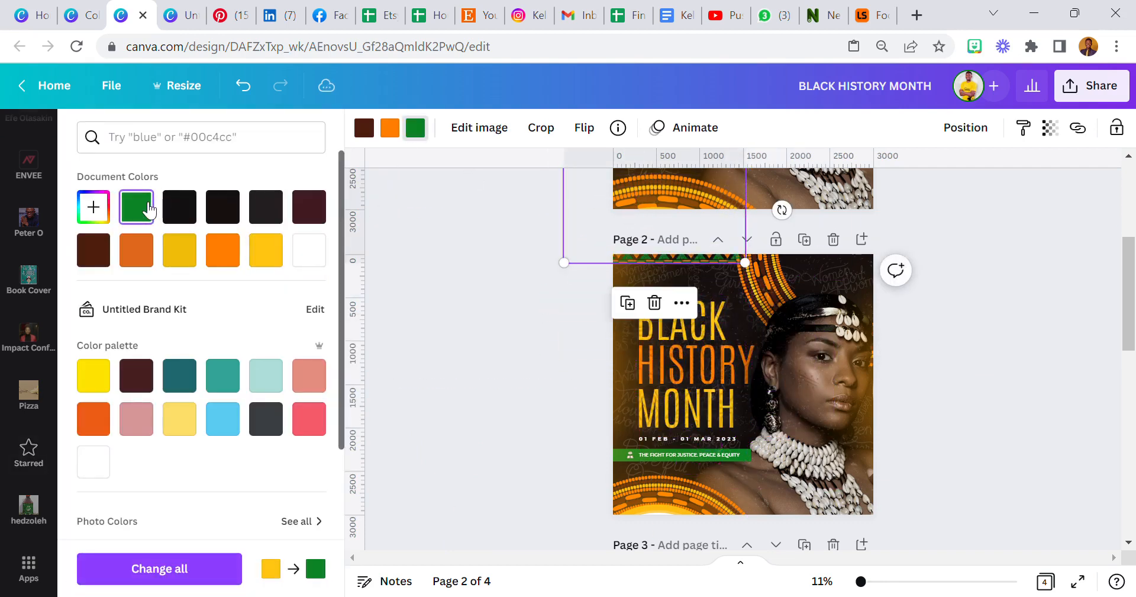
{"action": "left_click", "coordinate": [394, 131]}
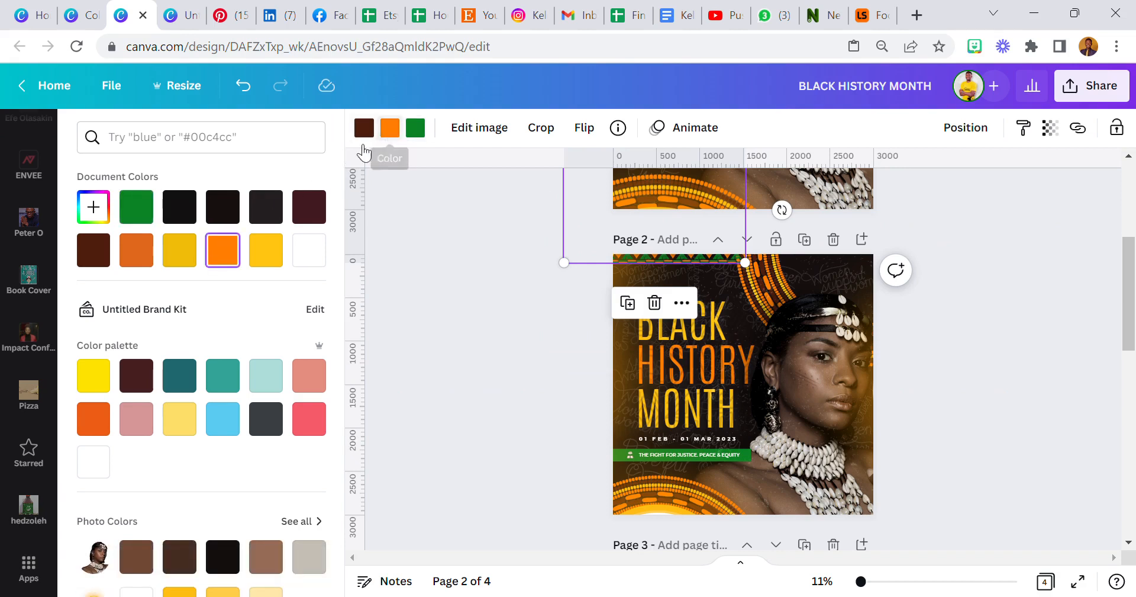
{"action": "left_click", "coordinate": [139, 213]}
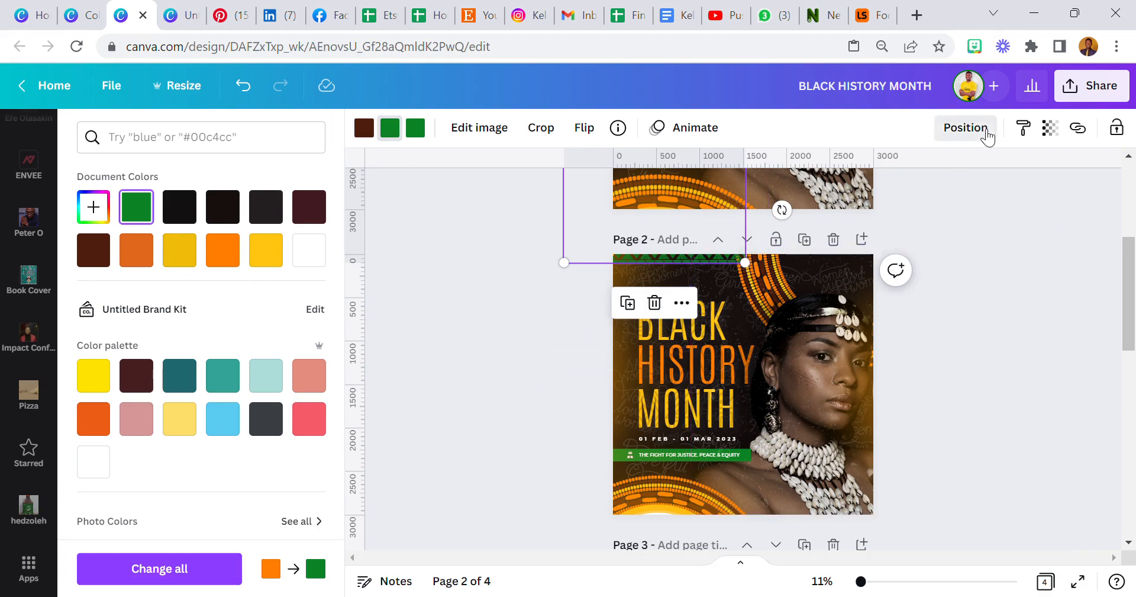
Send the green geometric pattern at the page's upper edge to the back of the layer order.
{"action": "left_click", "coordinate": [964, 127]}
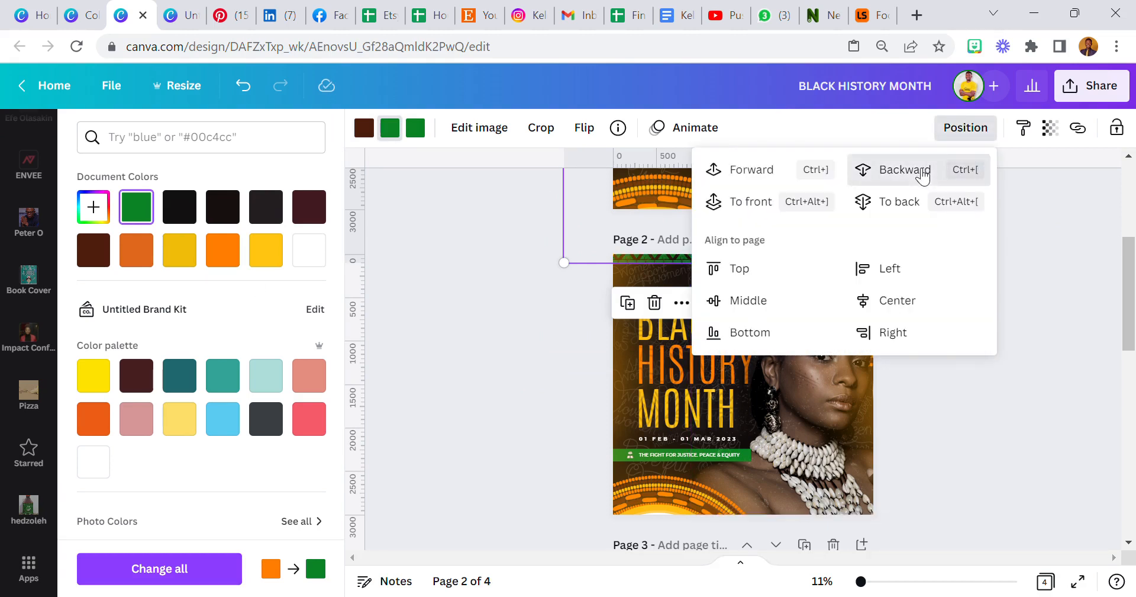
{"action": "left_click", "coordinate": [900, 200]}
{"action": "left_click", "coordinate": [579, 338]}
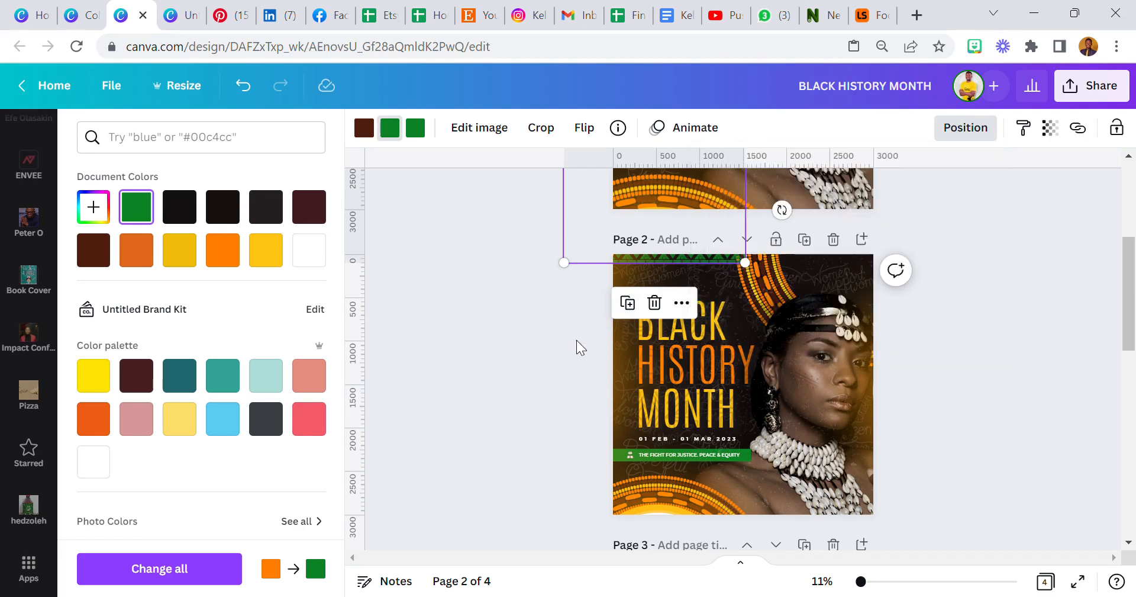
{"action": "left_click", "coordinate": [577, 340]}
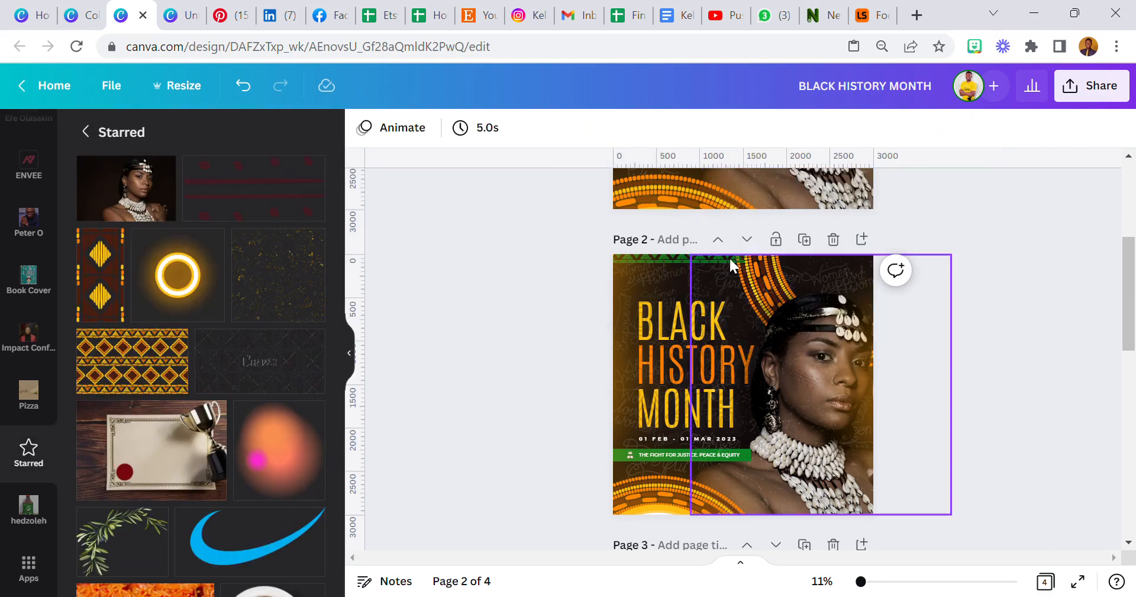
{"action": "left_click", "coordinate": [686, 253]}
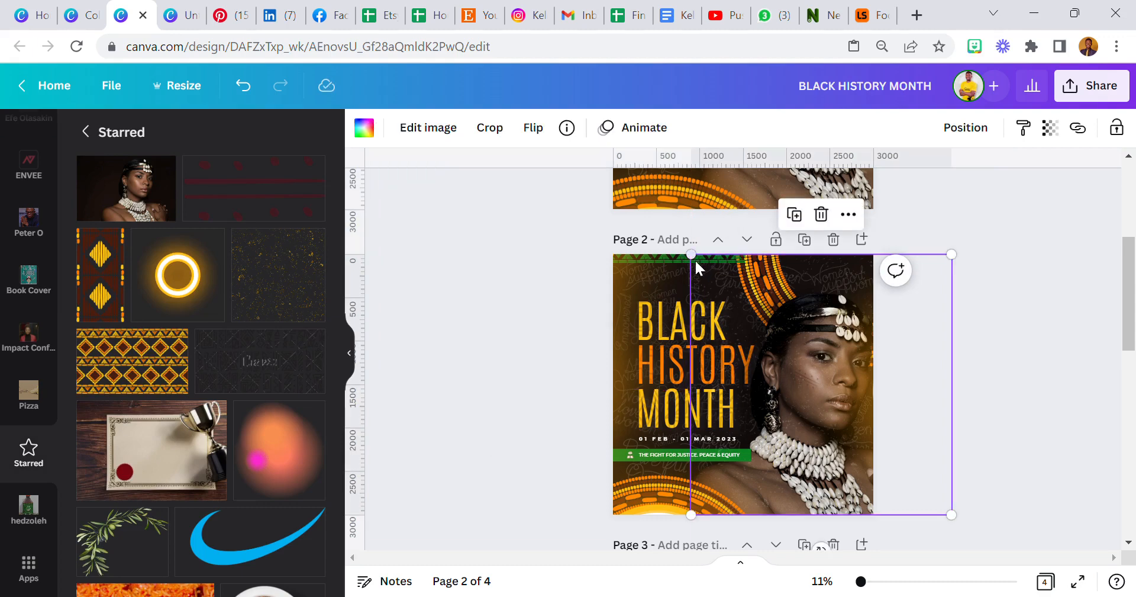
{"action": "left_click_drag", "start_coordinate": [698, 274], "coordinate": [671, 255]}
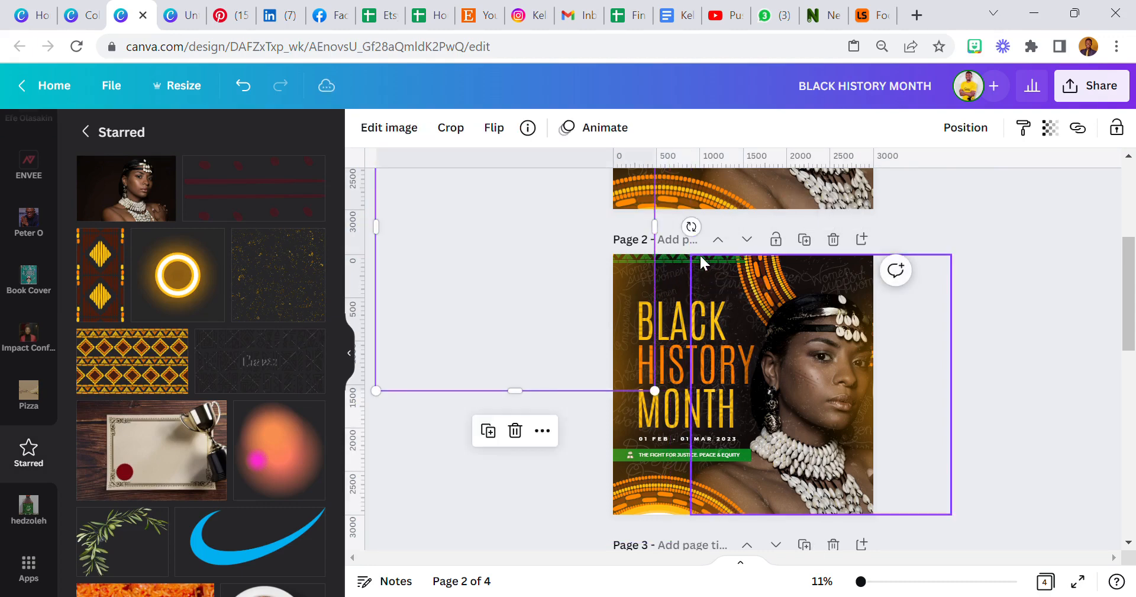
{"action": "left_click", "coordinate": [243, 86]}
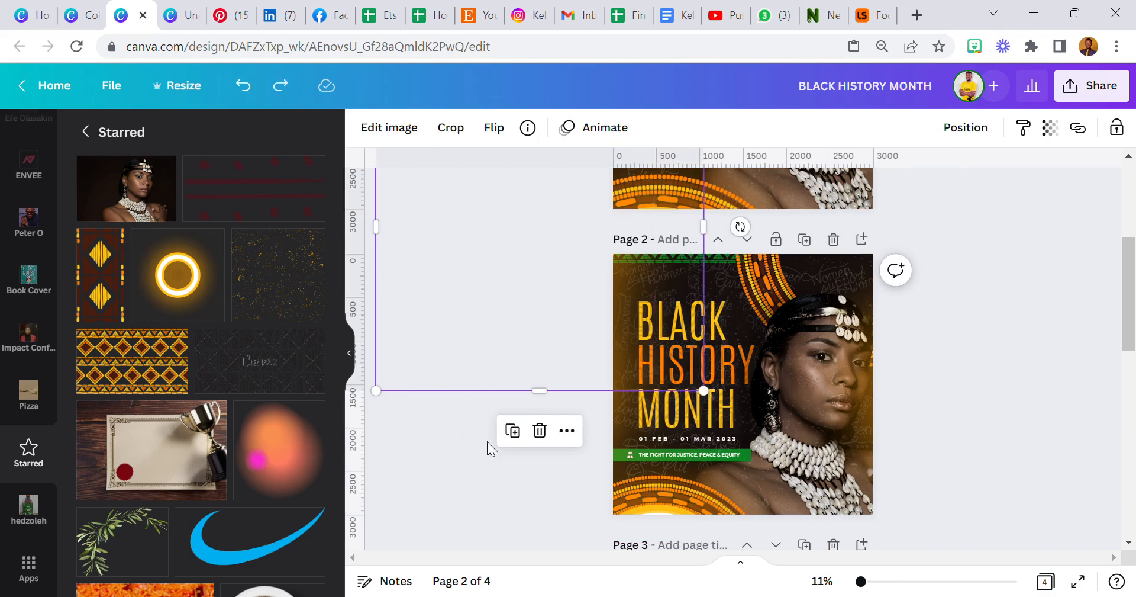
{"action": "left_click", "coordinate": [495, 474]}
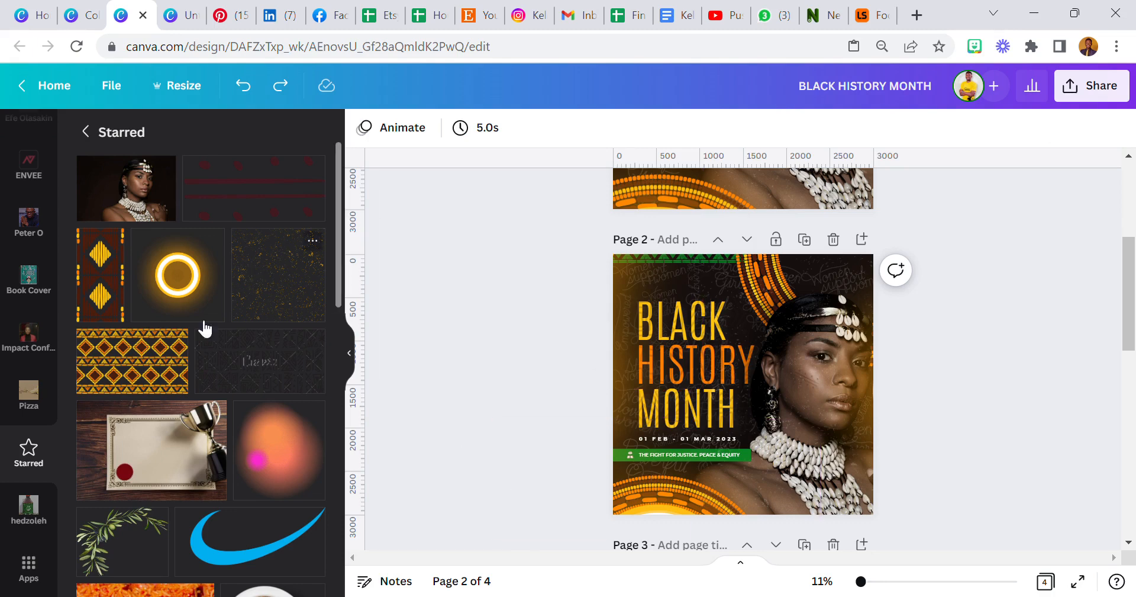
Insert the starred vertical brown, orange and yellow pattern, and fit it as a thin strip against the green bar's right end.
{"action": "left_click", "coordinate": [99, 280]}
{"action": "left_click_drag", "start_coordinate": [760, 430], "coordinate": [773, 501]}
{"action": "left_click_drag", "start_coordinate": [865, 581], "coordinate": [920, 581]}
{"action": "scroll", "coordinate": [793, 419], "scroll_direction": "down", "scroll_amount": 4}
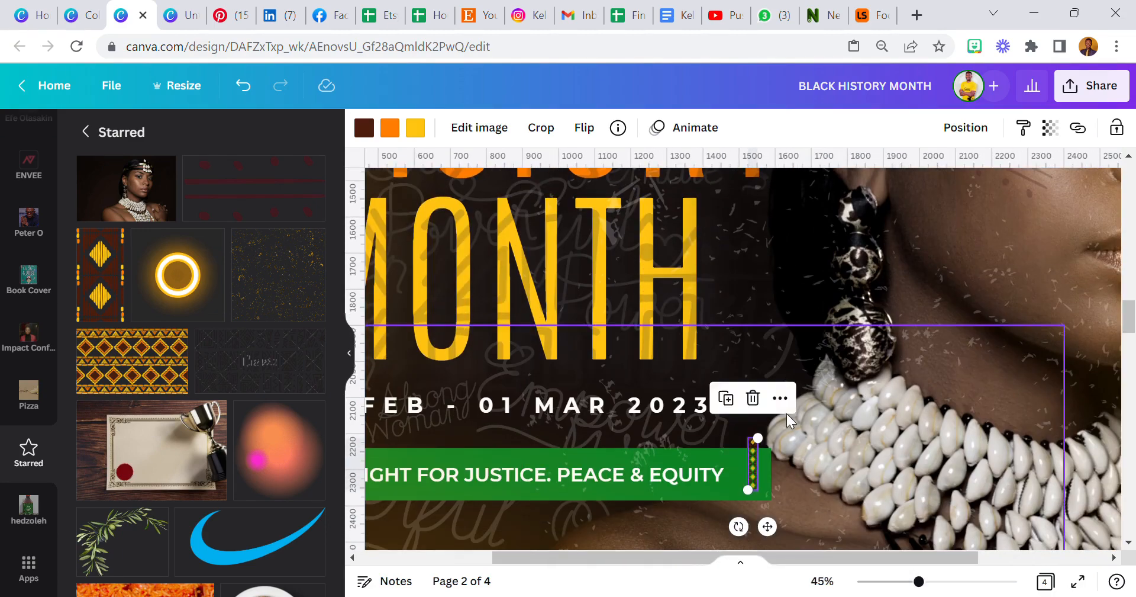
{"action": "scroll", "coordinate": [787, 413], "scroll_direction": "down", "scroll_amount": 3}
{"action": "left_click_drag", "start_coordinate": [768, 439], "coordinate": [792, 457]}
{"action": "left_click", "coordinate": [823, 581]}
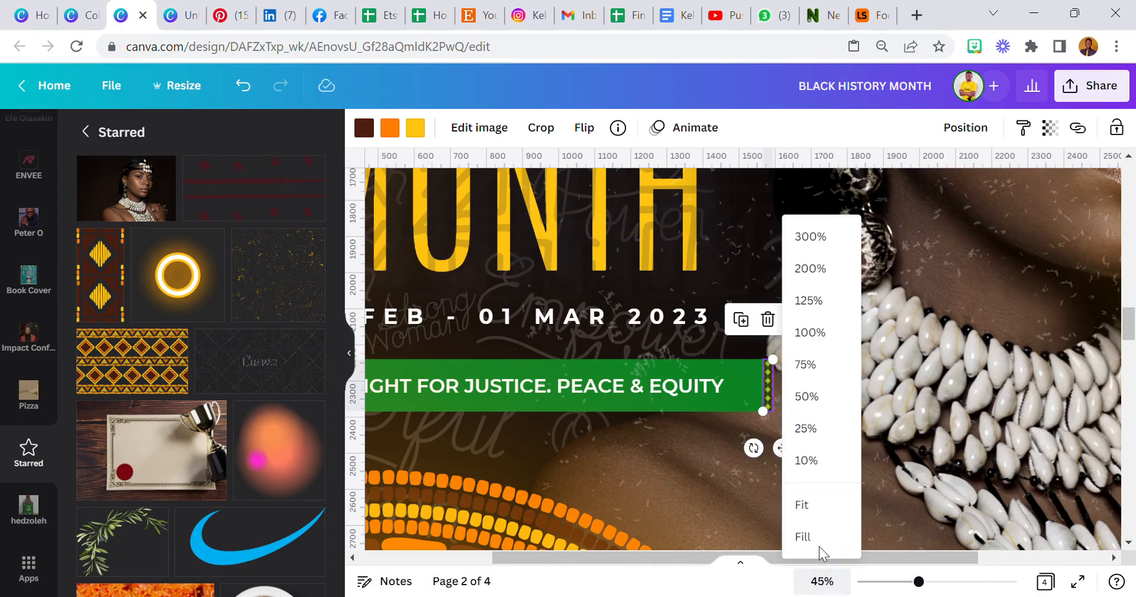
{"action": "left_click", "coordinate": [823, 507]}
{"action": "left_click", "coordinate": [581, 372]}
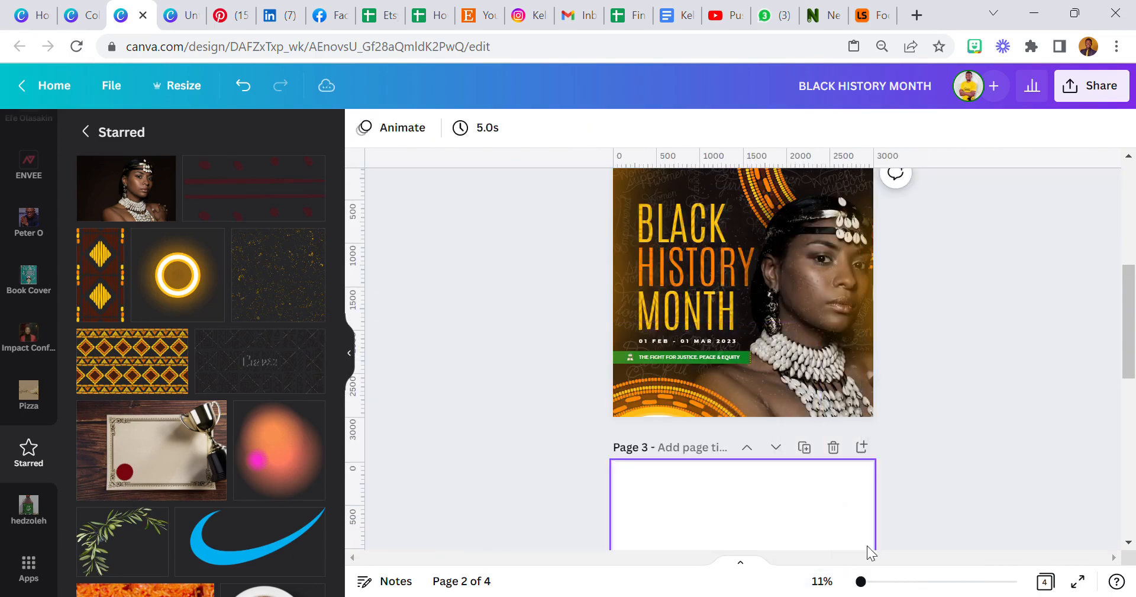
Resize the design itself, without making a copy, to the recent 5000 × 5000 px size.
{"action": "scroll", "coordinate": [717, 401], "scroll_direction": "up", "scroll_amount": 1}
{"action": "scroll", "coordinate": [718, 400], "scroll_direction": "up", "scroll_amount": 6}
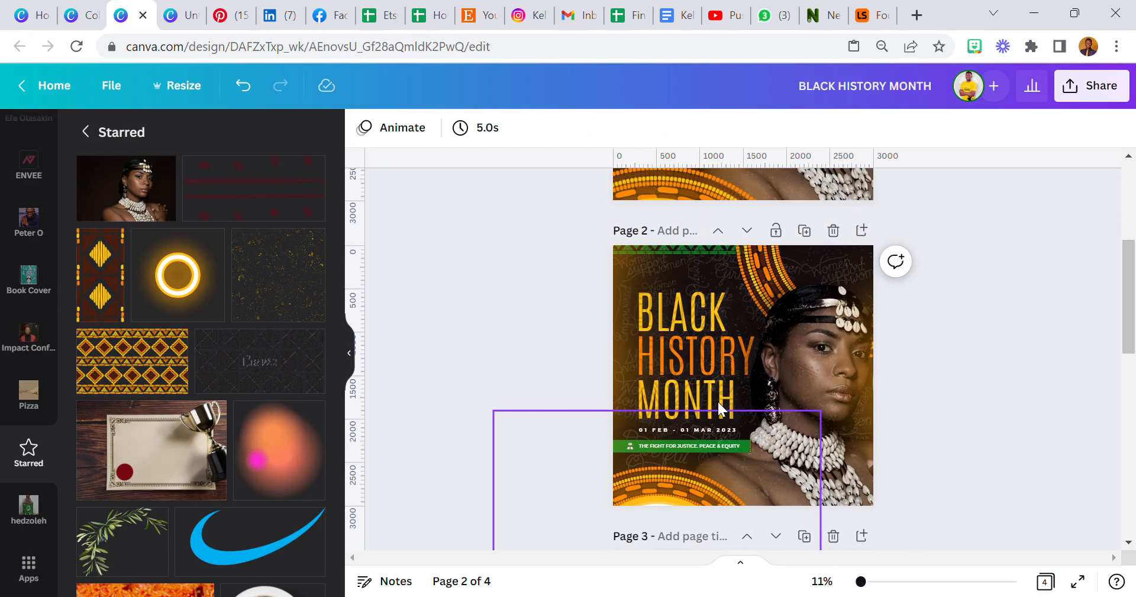
{"action": "scroll", "coordinate": [718, 399], "scroll_direction": "down", "scroll_amount": 5}
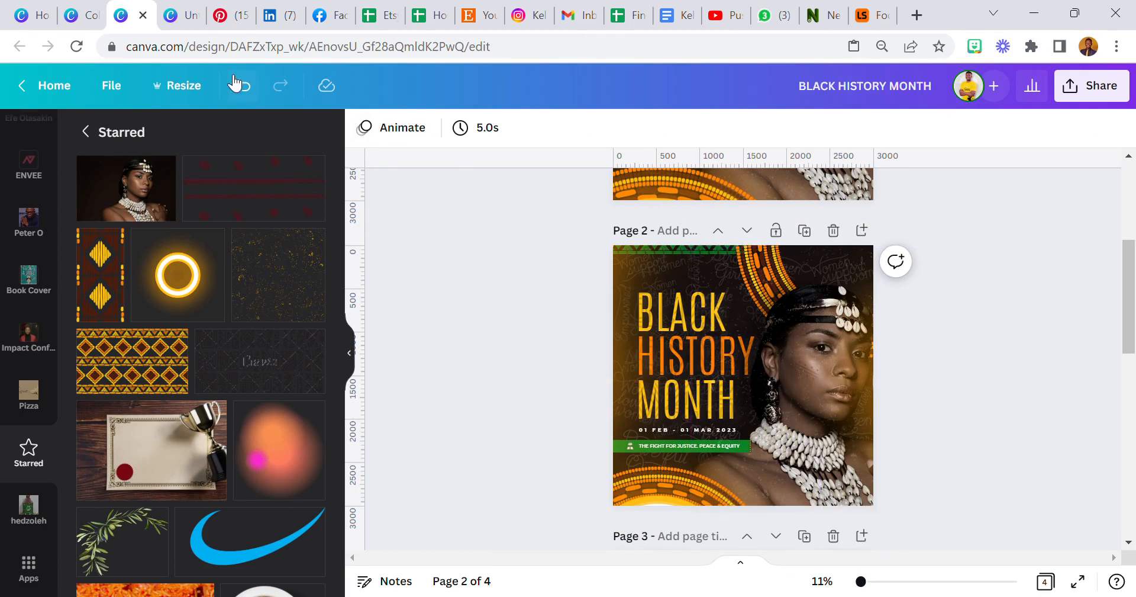
{"action": "left_click", "coordinate": [183, 86]}
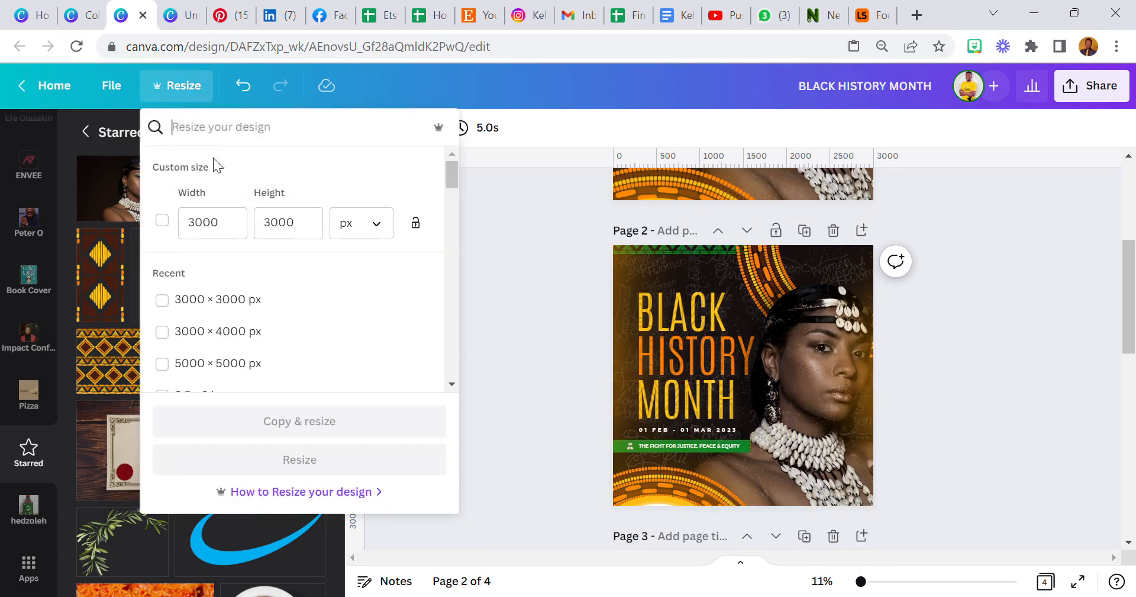
{"action": "left_click", "coordinate": [222, 364]}
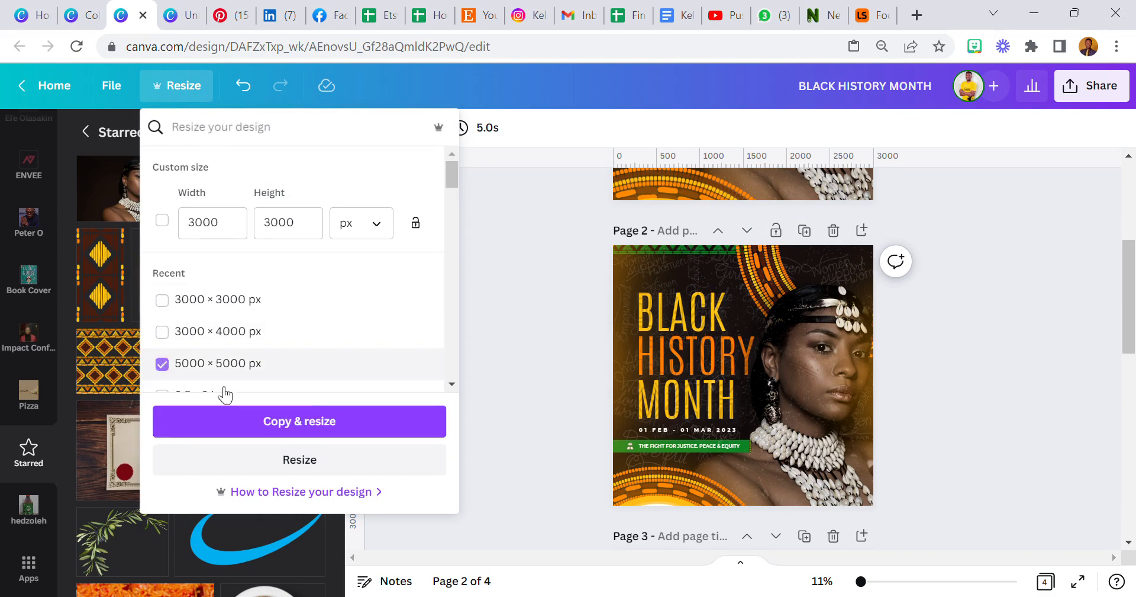
{"action": "left_click", "coordinate": [313, 465]}
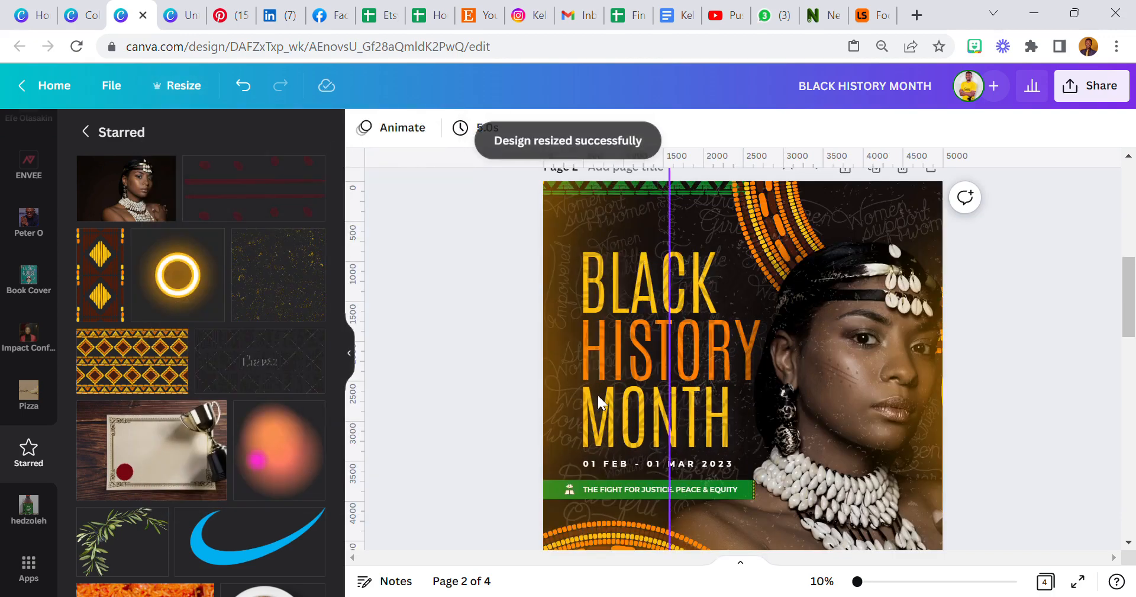
{"action": "scroll", "coordinate": [680, 438], "scroll_direction": "down", "scroll_amount": 2}
{"action": "scroll", "coordinate": [681, 438], "scroll_direction": "up", "scroll_amount": 2}
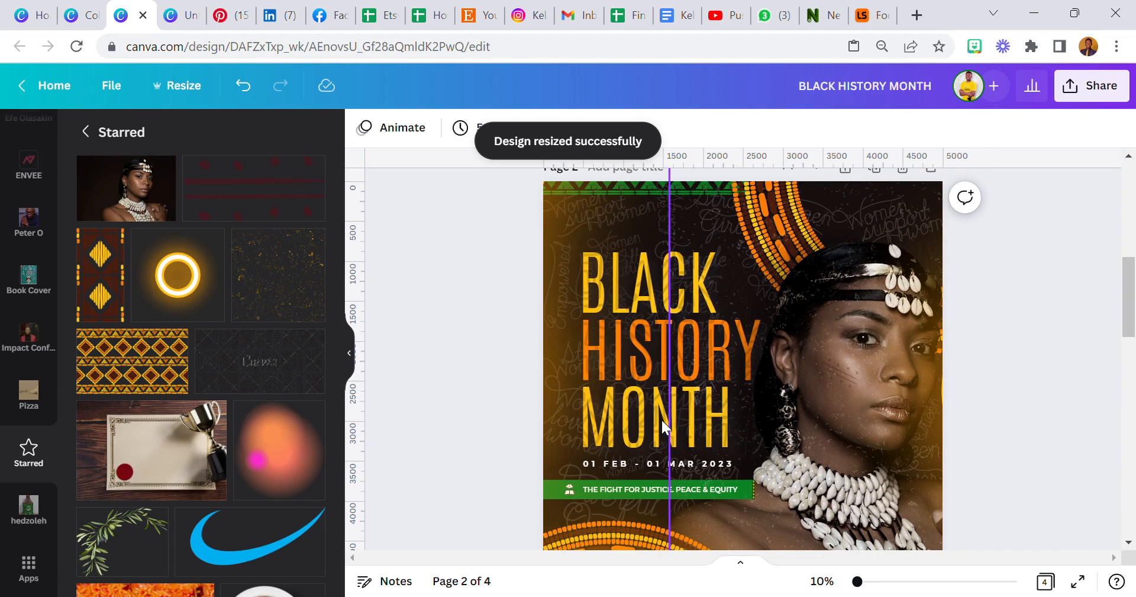